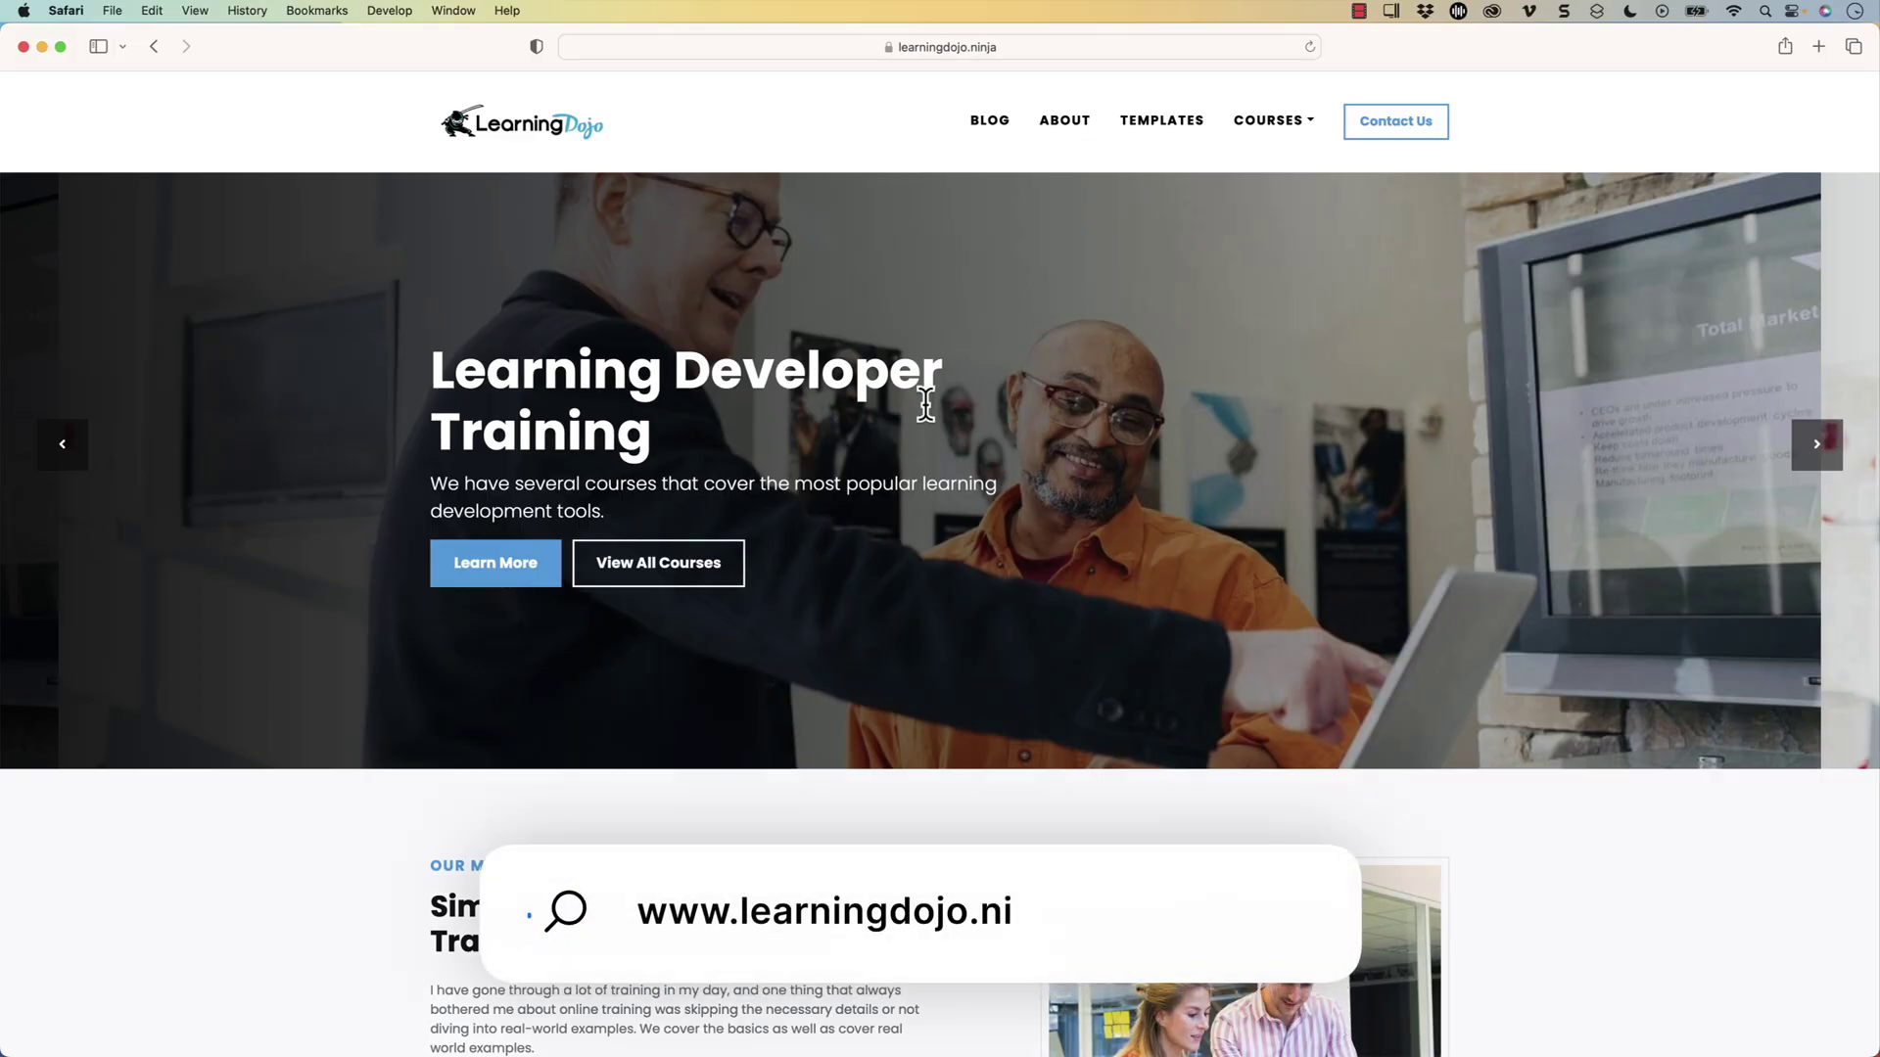
- Browse the Learning Dojo blog and scroll through its posts
click(997, 121)
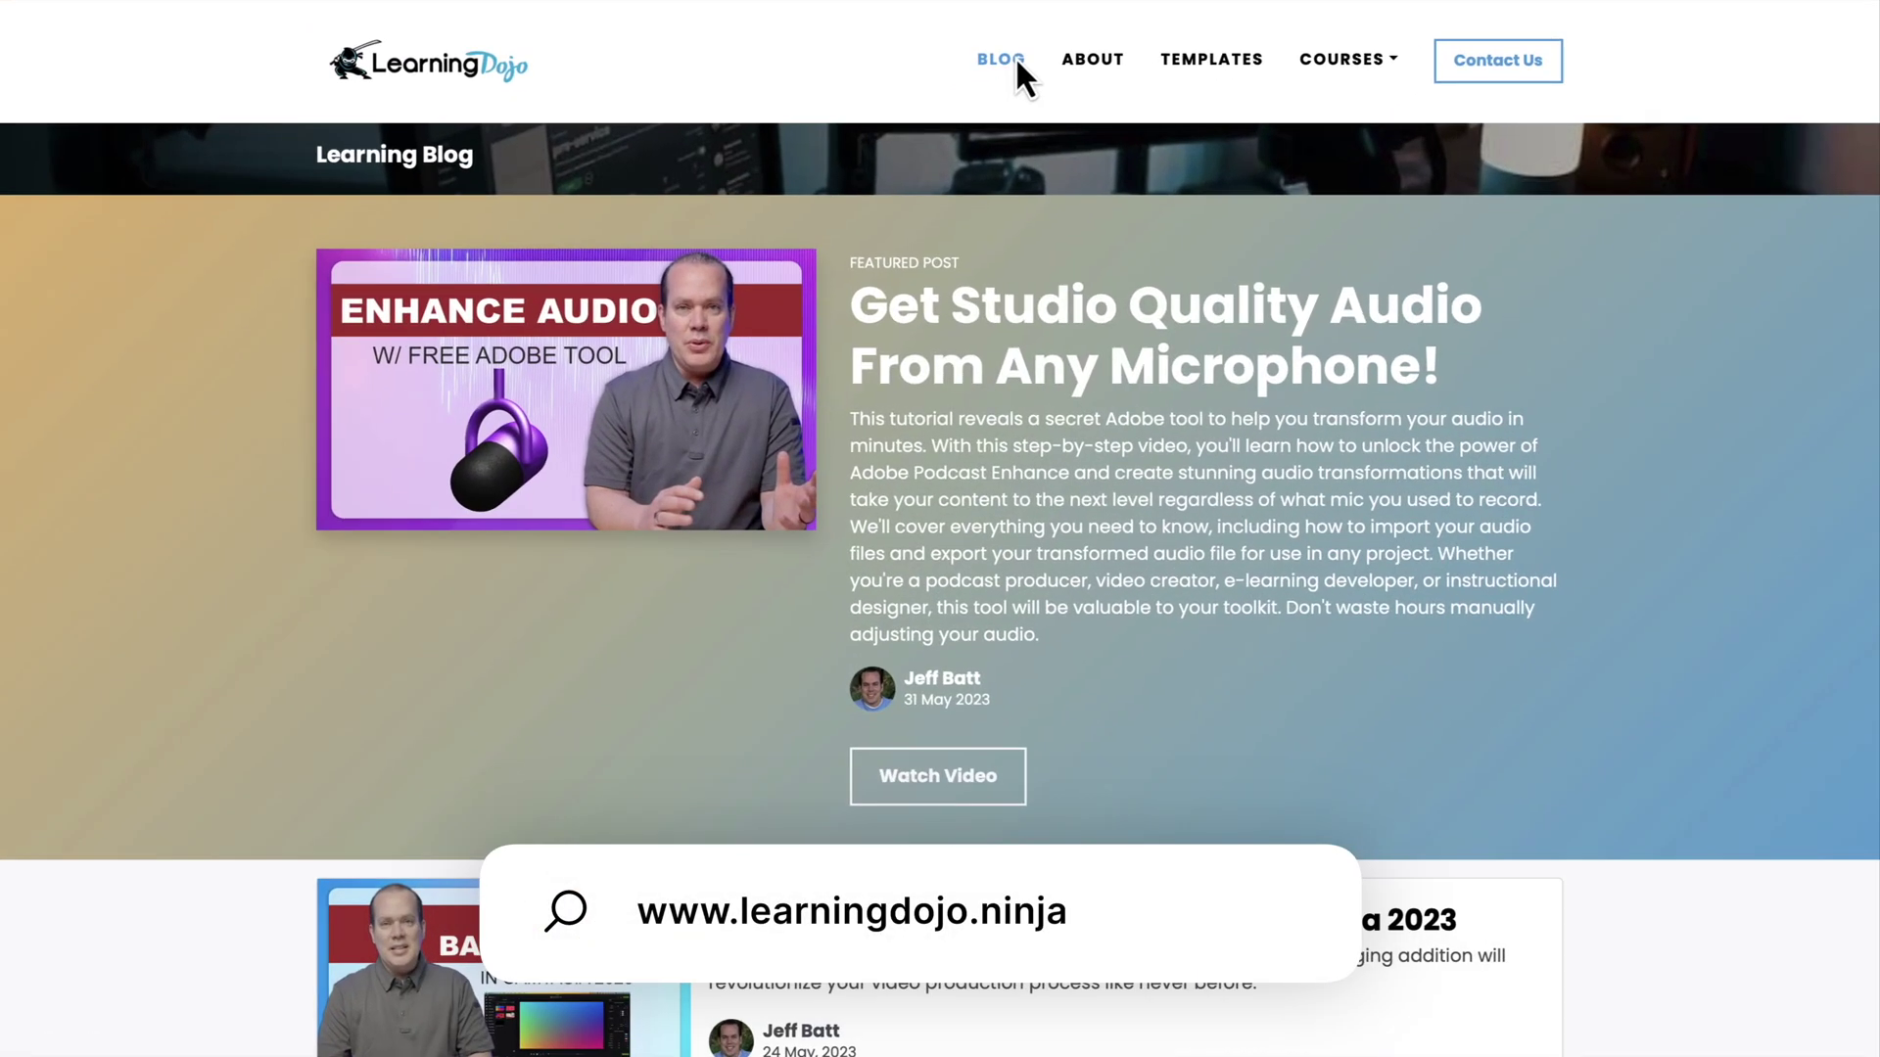
scroll(1060, 282, down, 3)
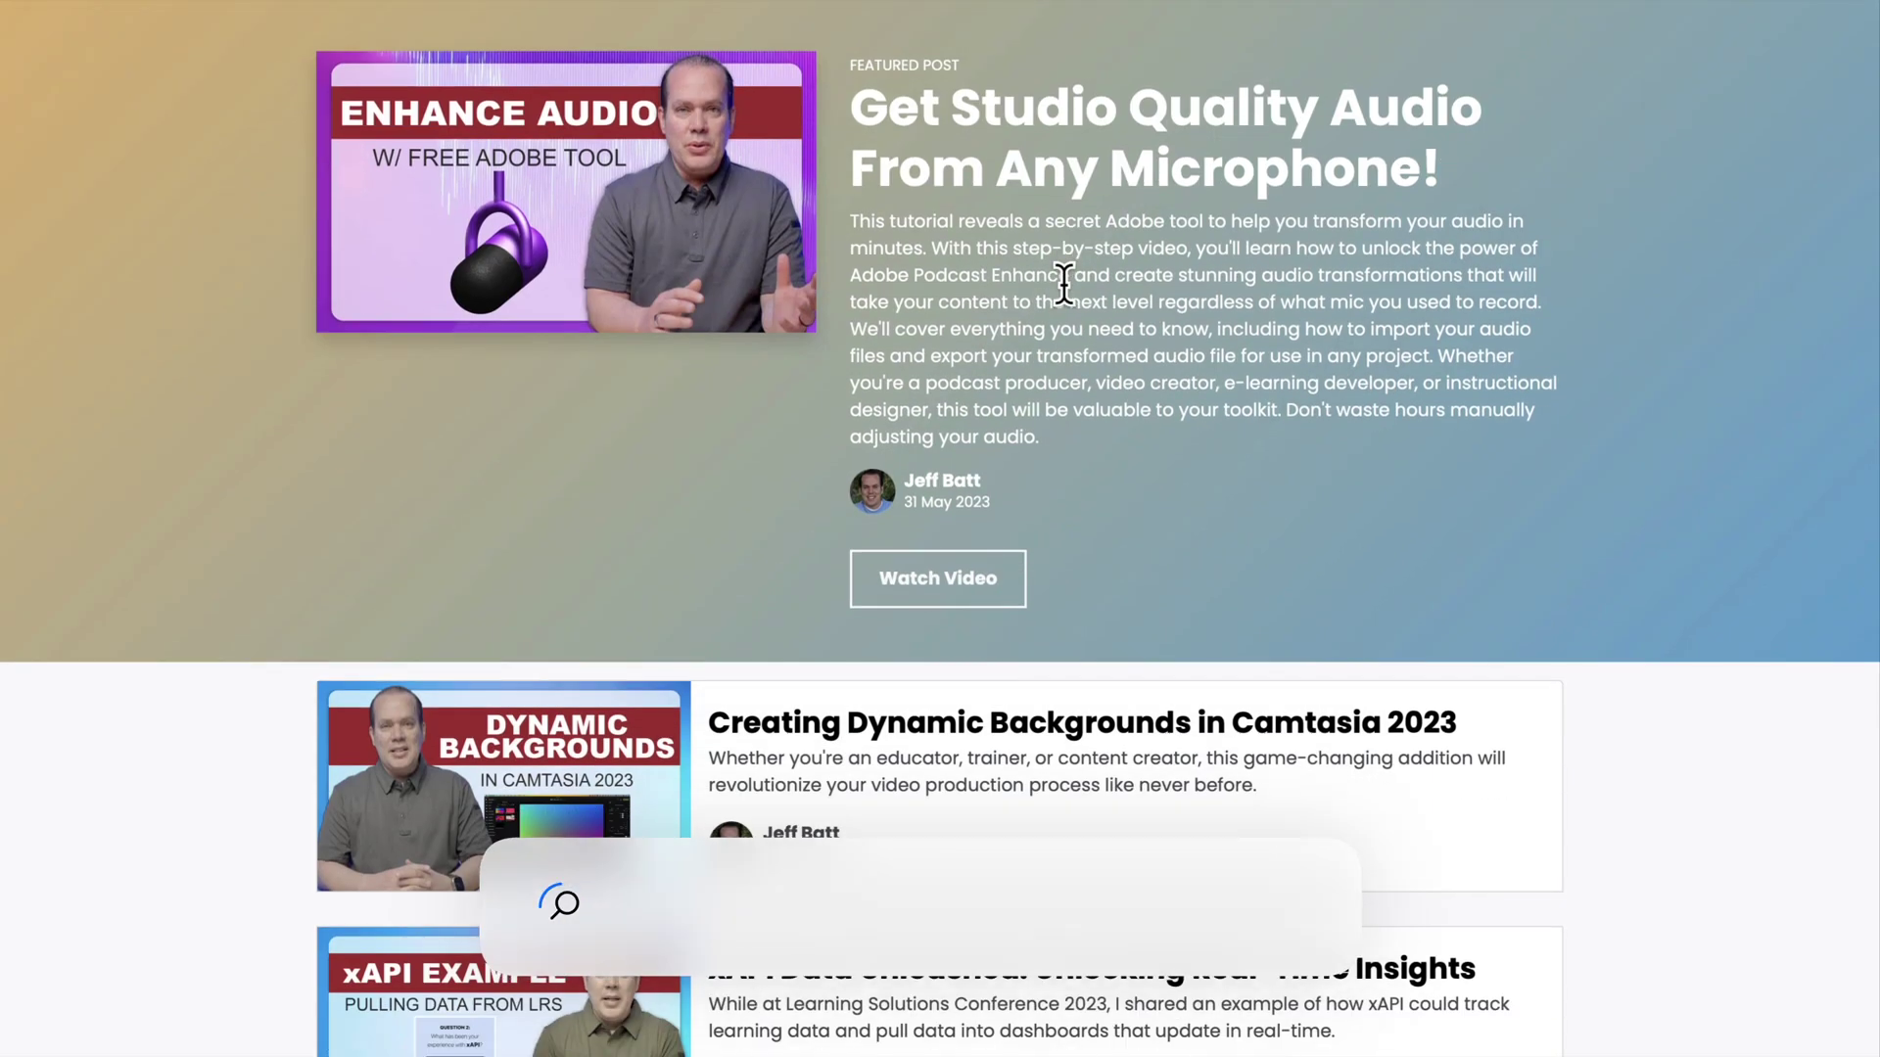
scroll(1063, 284, down, 3)
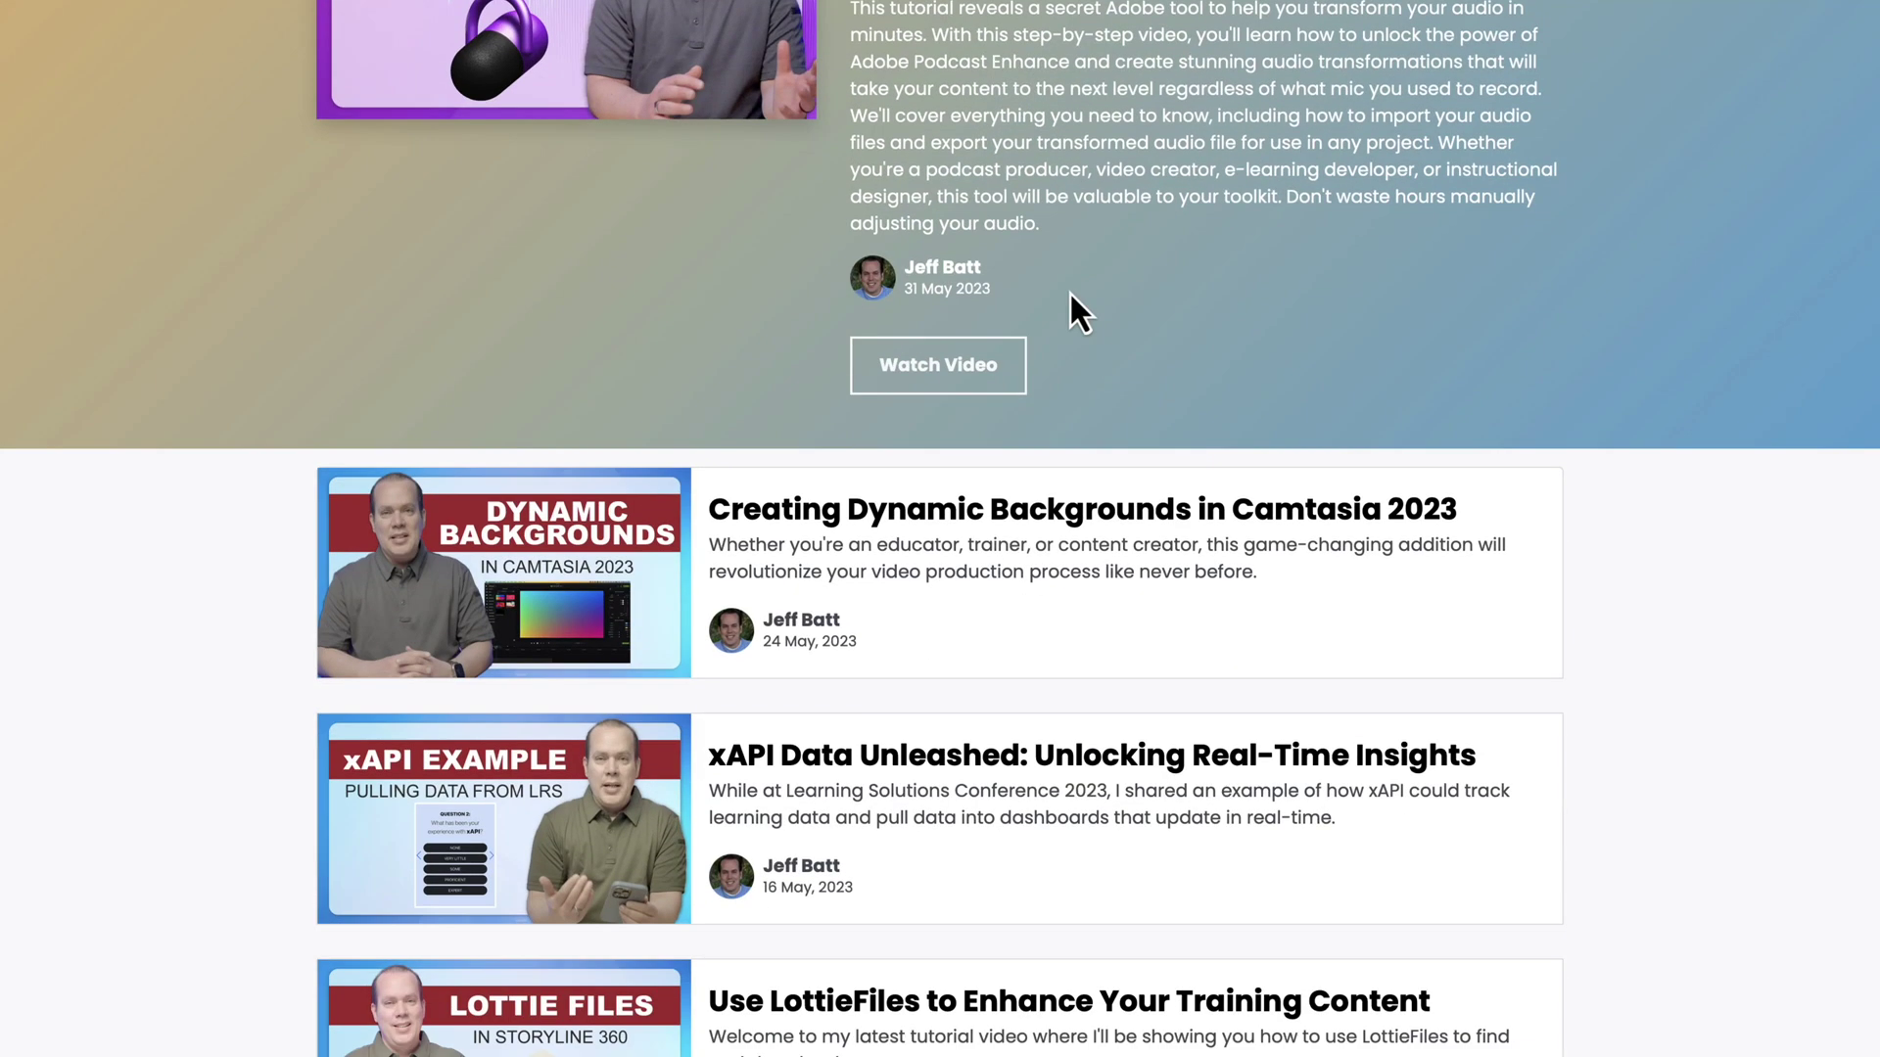
scroll(1072, 298, down, 5)
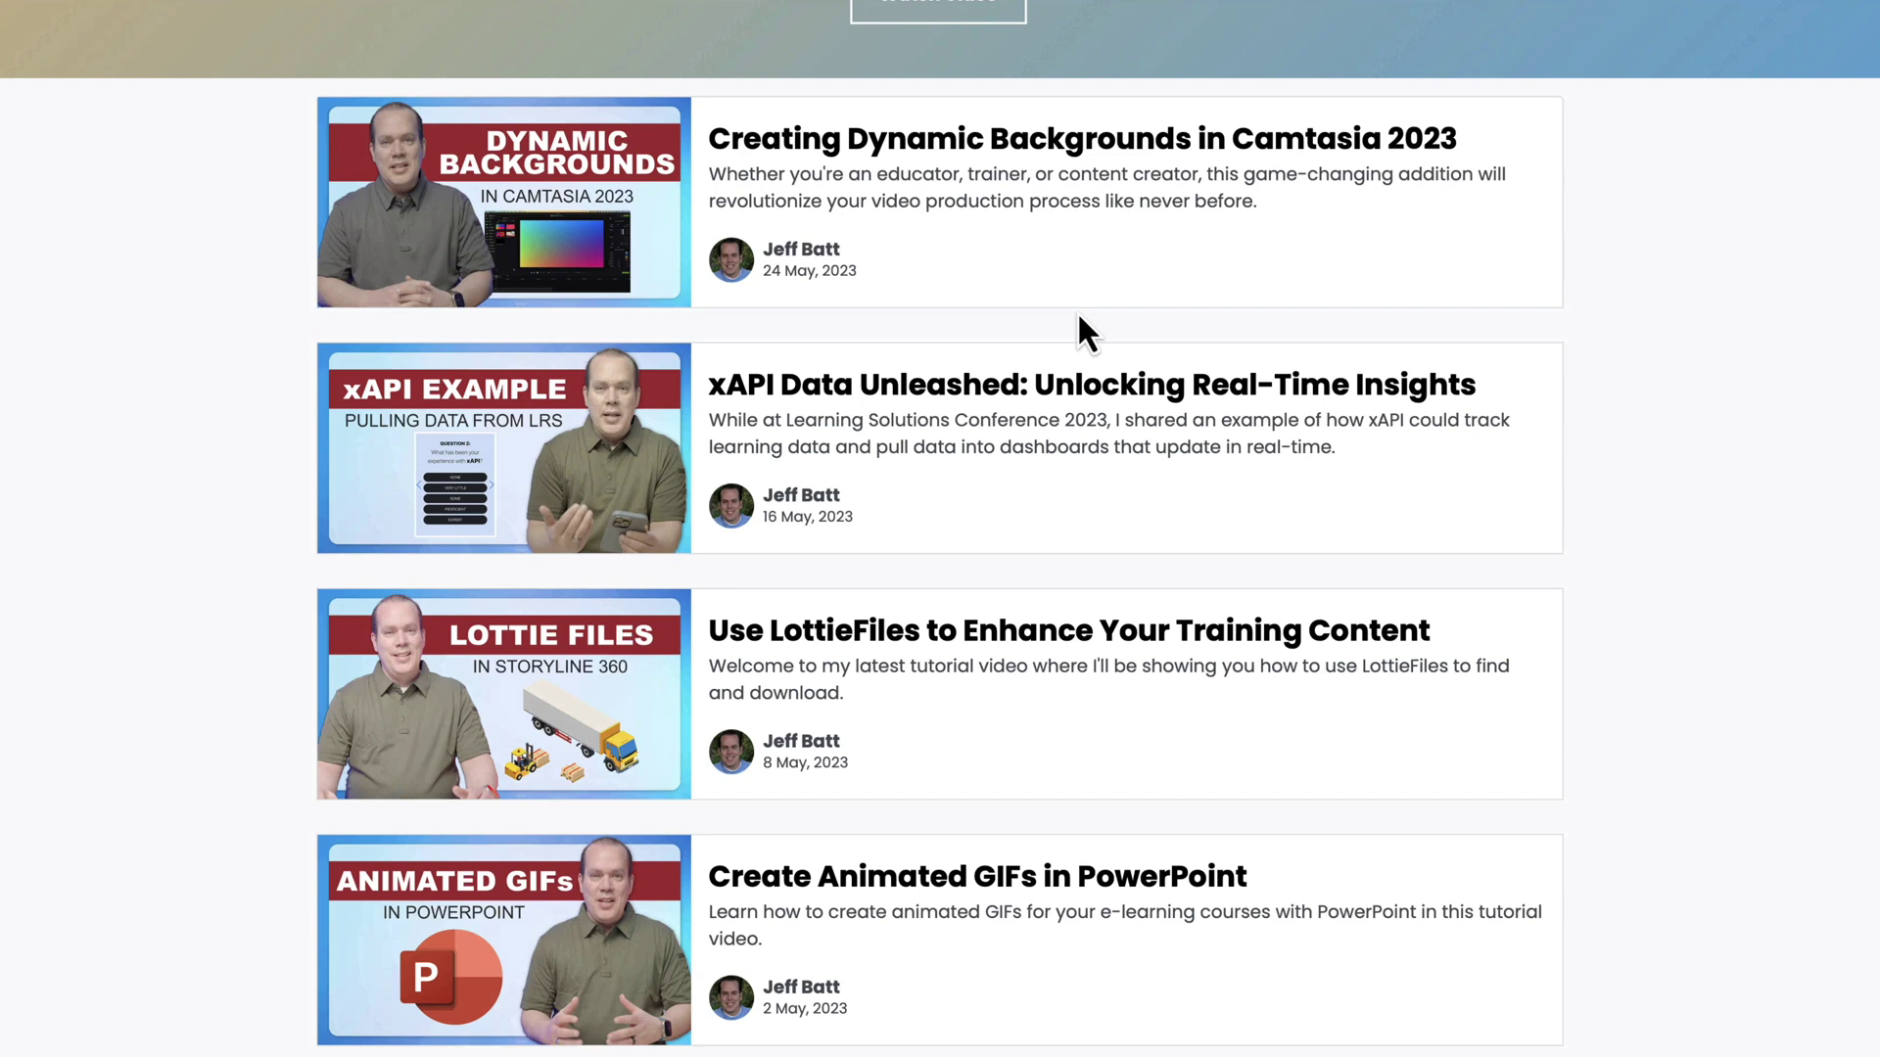
scroll(1077, 310, down, 2)
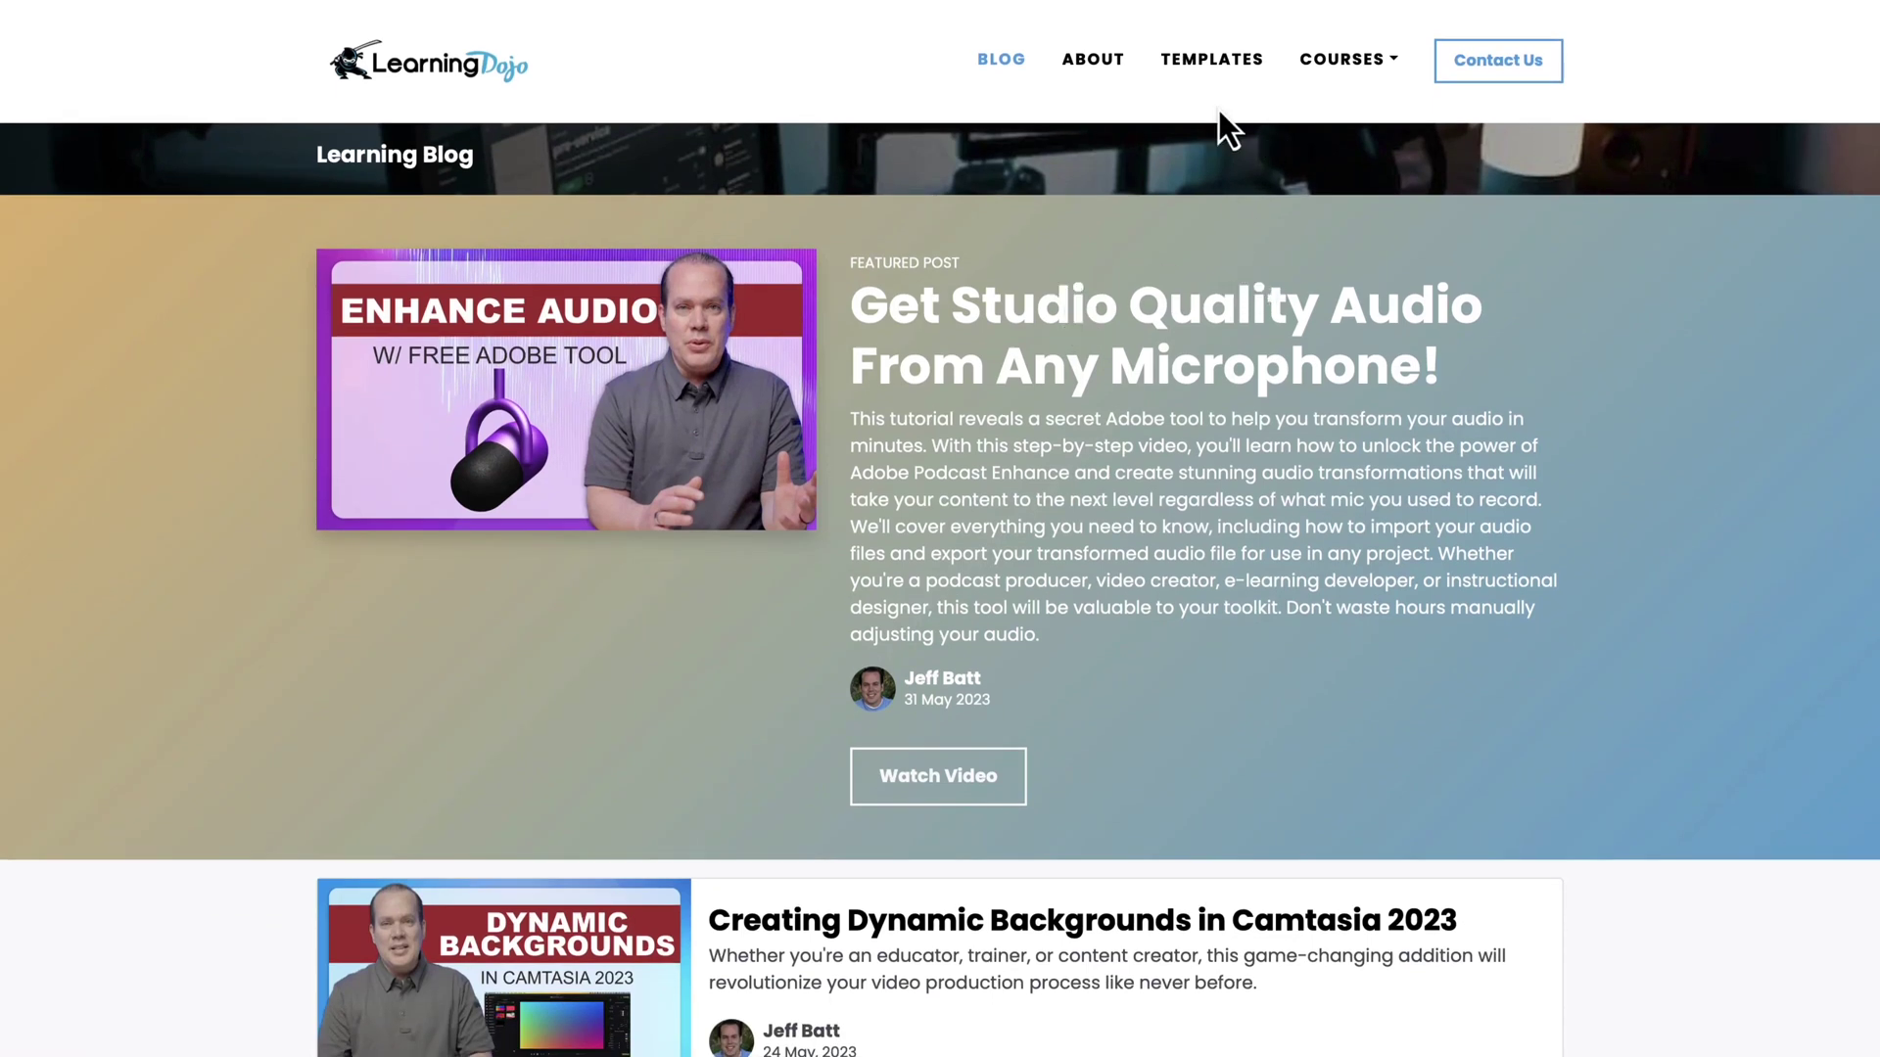
- Go to the Templates page and scroll through its Storyline template listings
click(1212, 61)
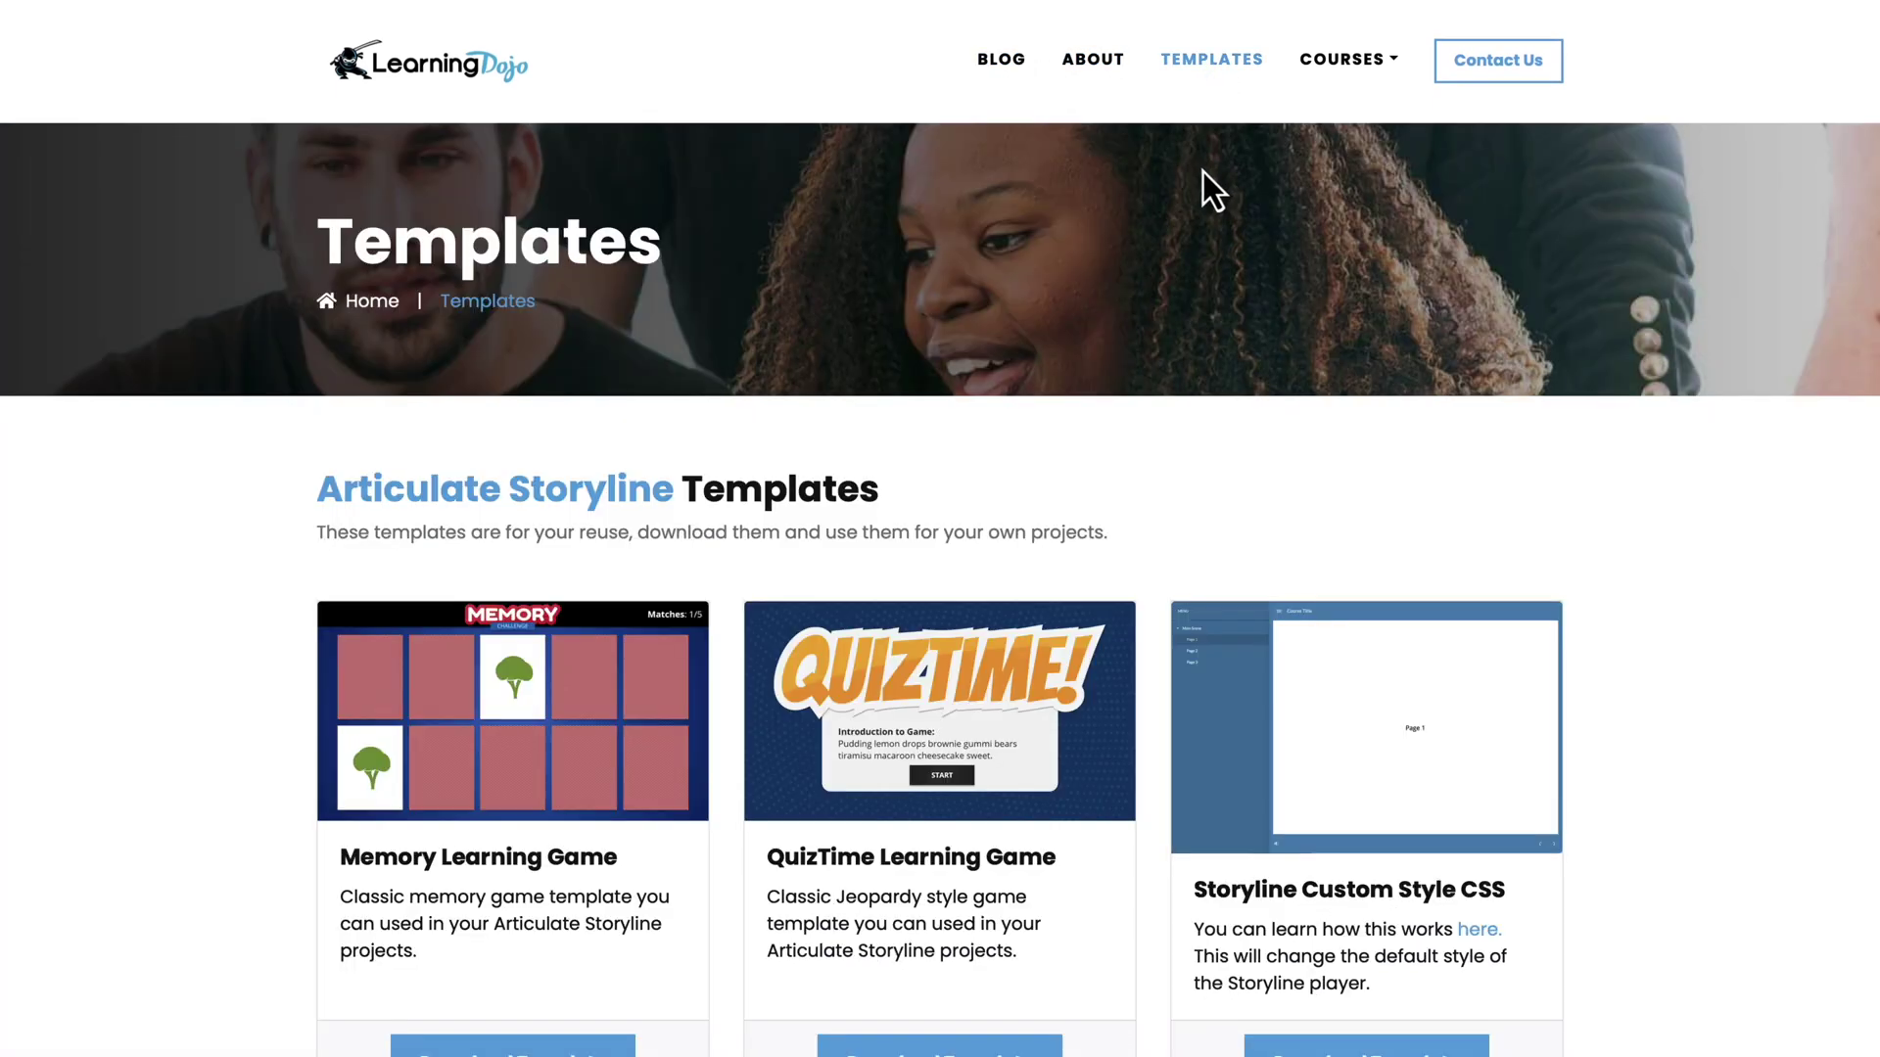
scroll(1210, 181, down, 5)
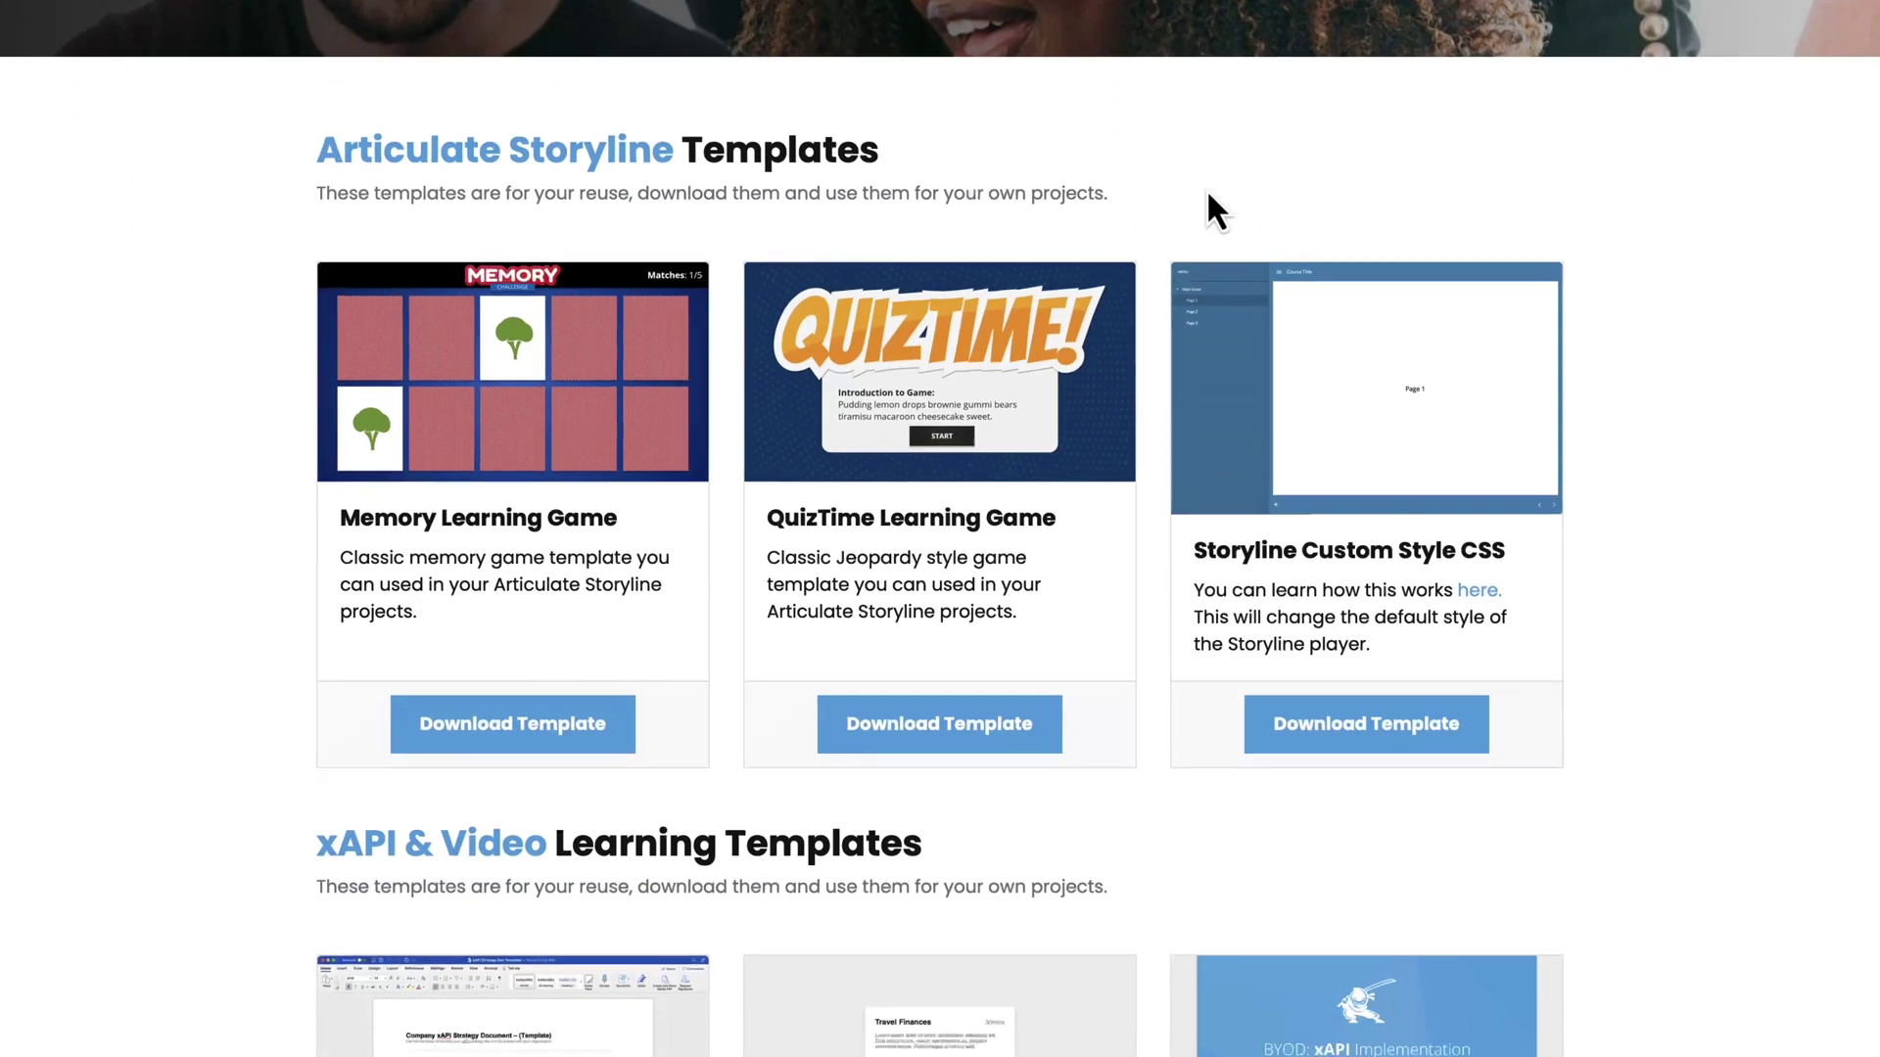
scroll(1214, 186, down, 1)
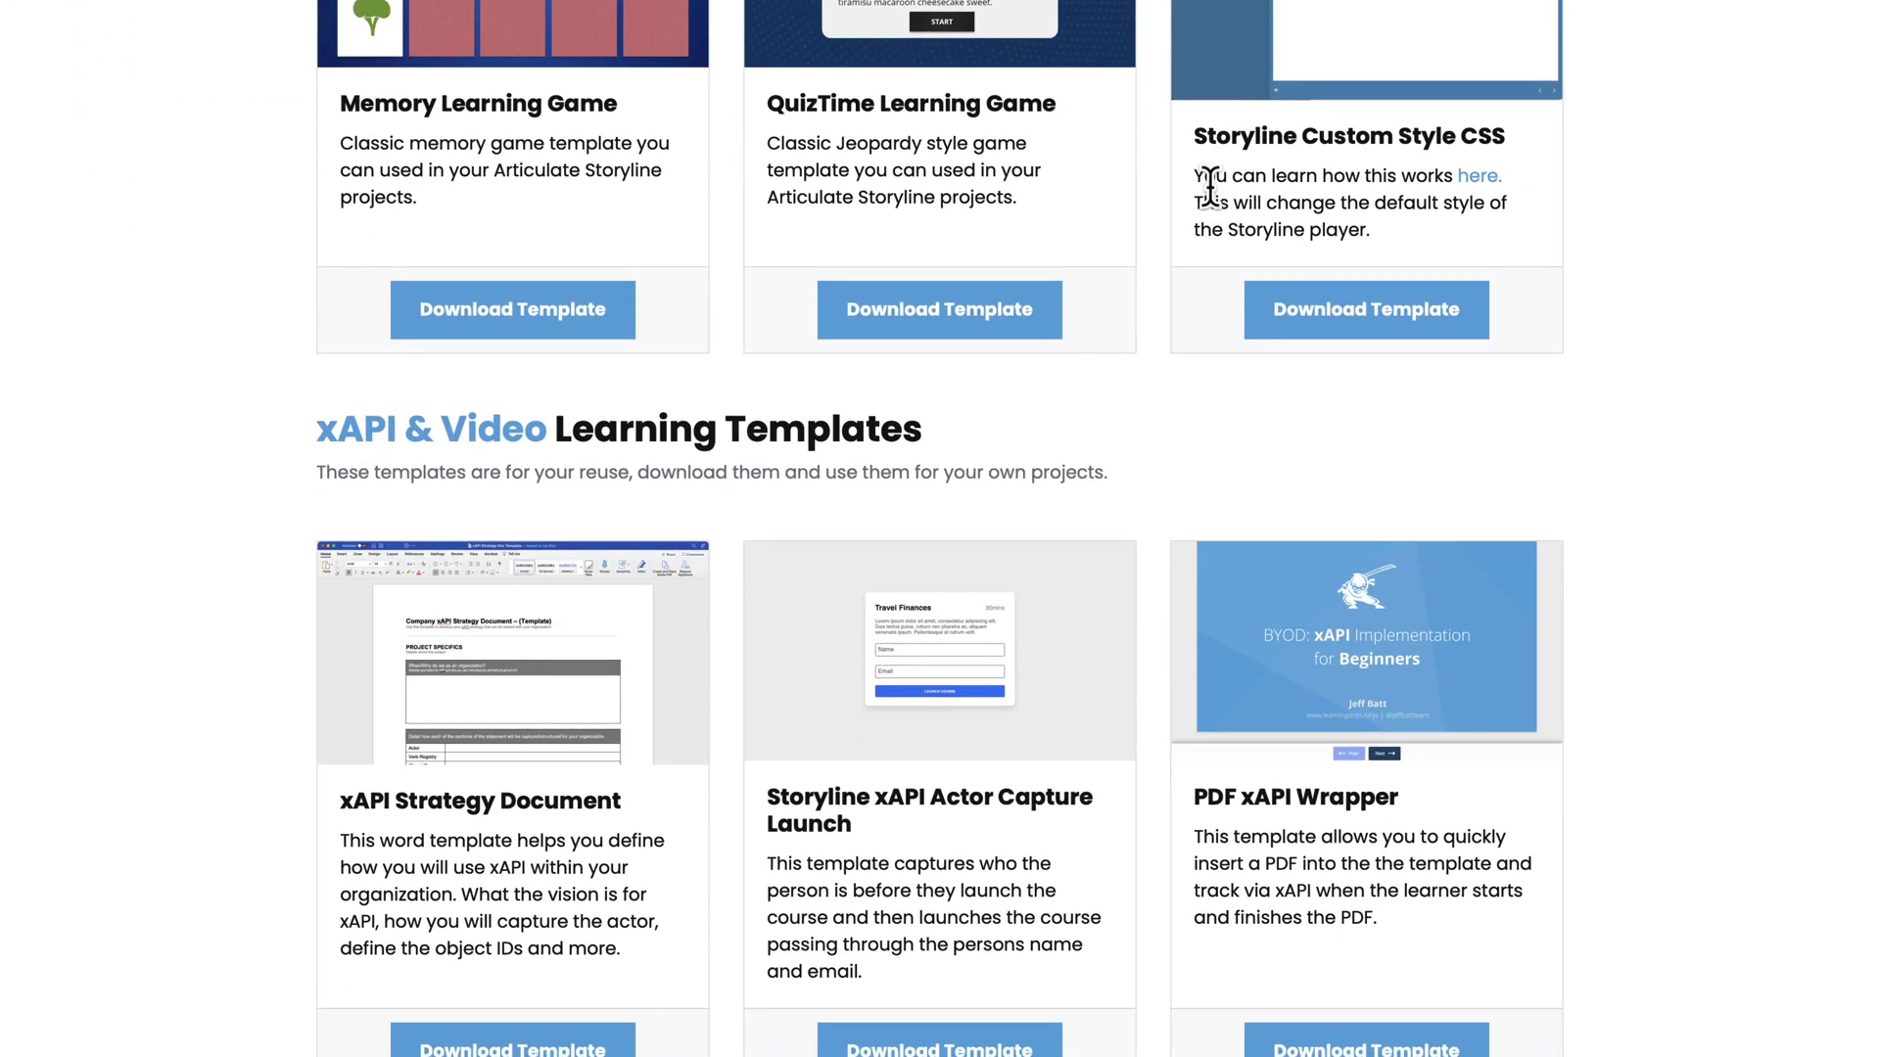
scroll(1209, 196, up, 8)
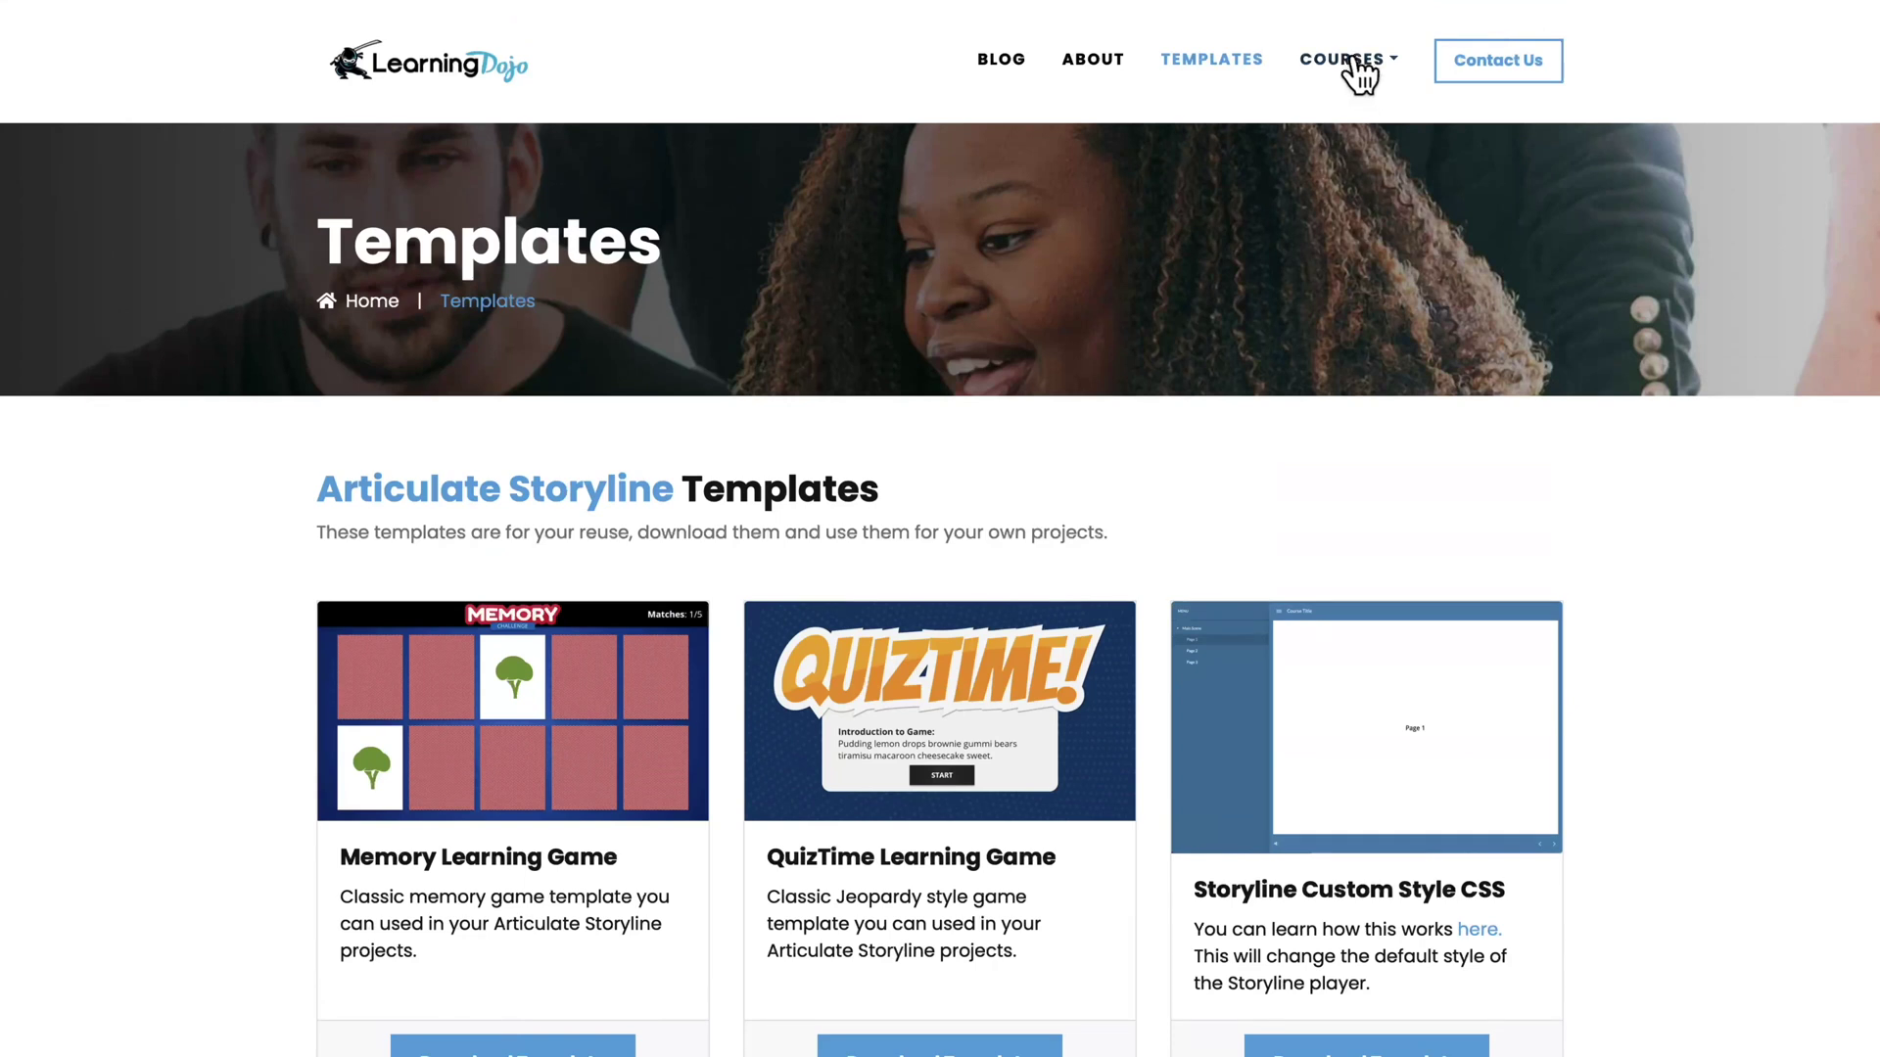
mouse_move(1352, 79)
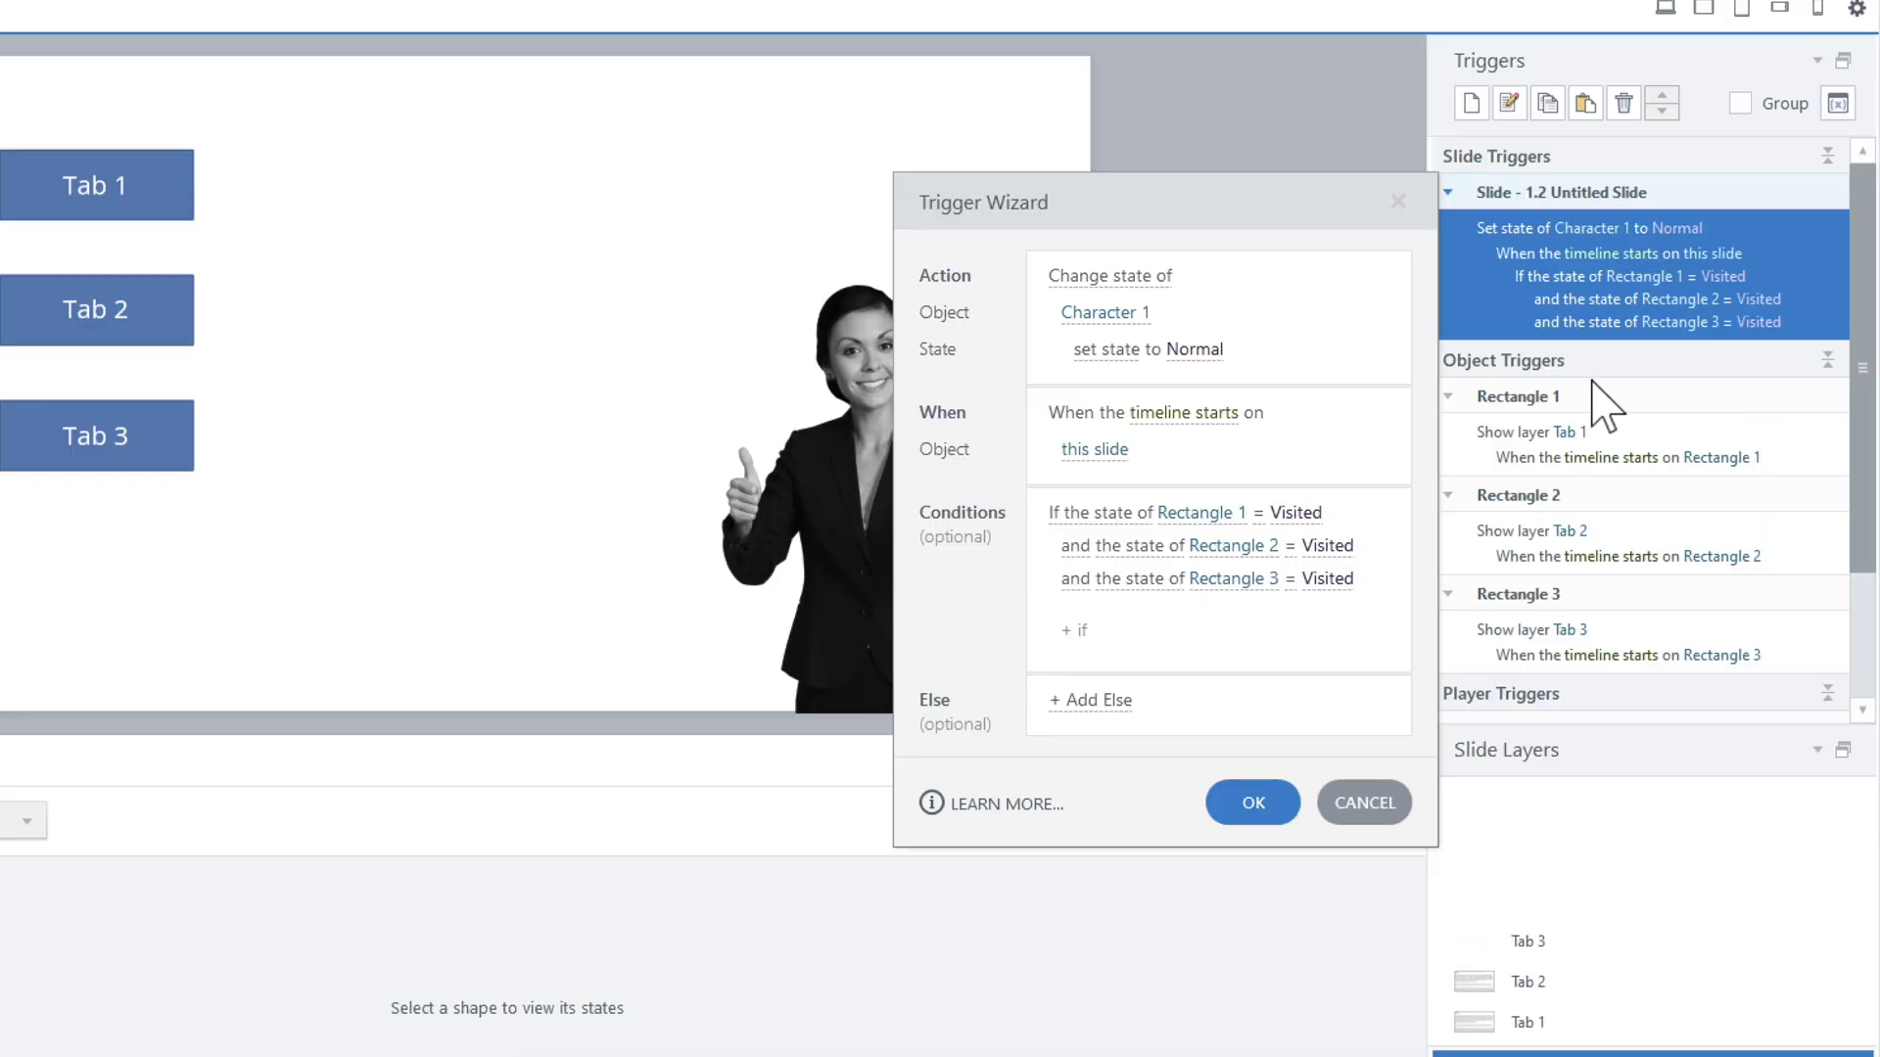
- Delete the Rectangle 1, 2 and 3 Visited conditions from the character trigger
mouse_move(1396, 521)
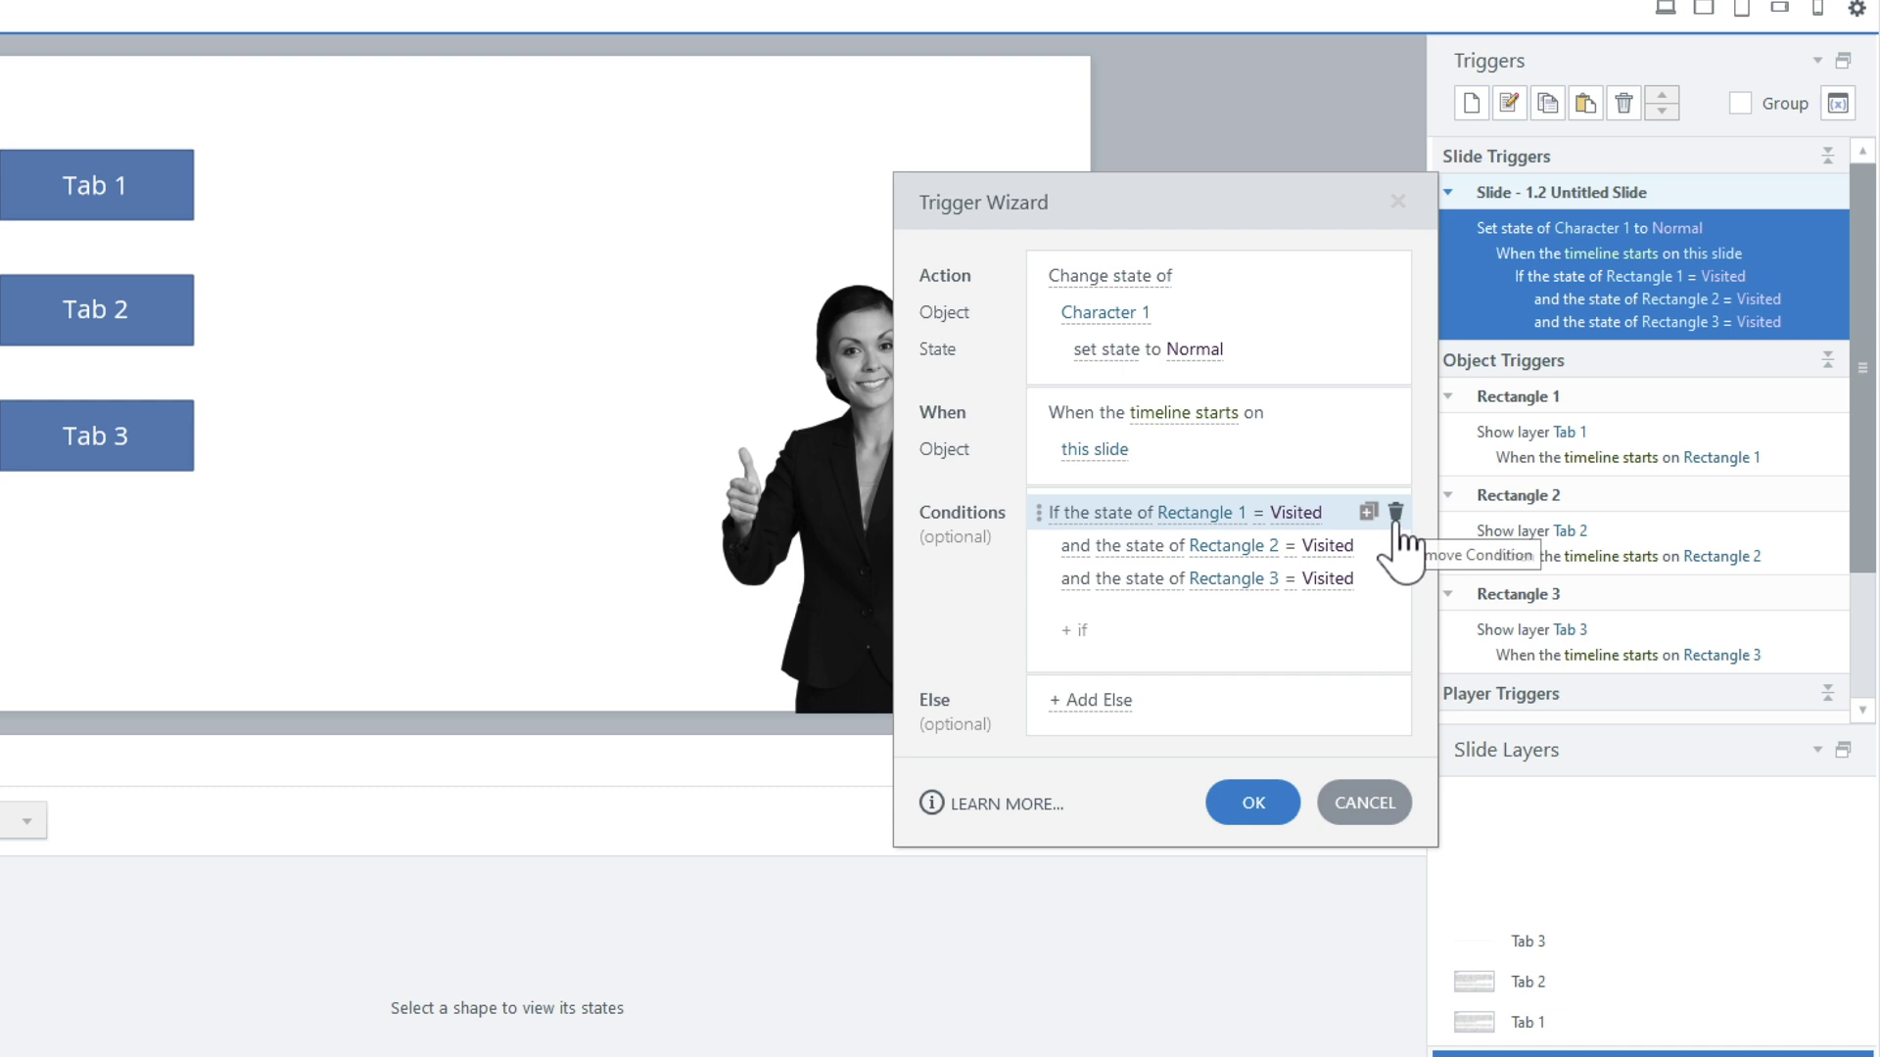
click(1396, 522)
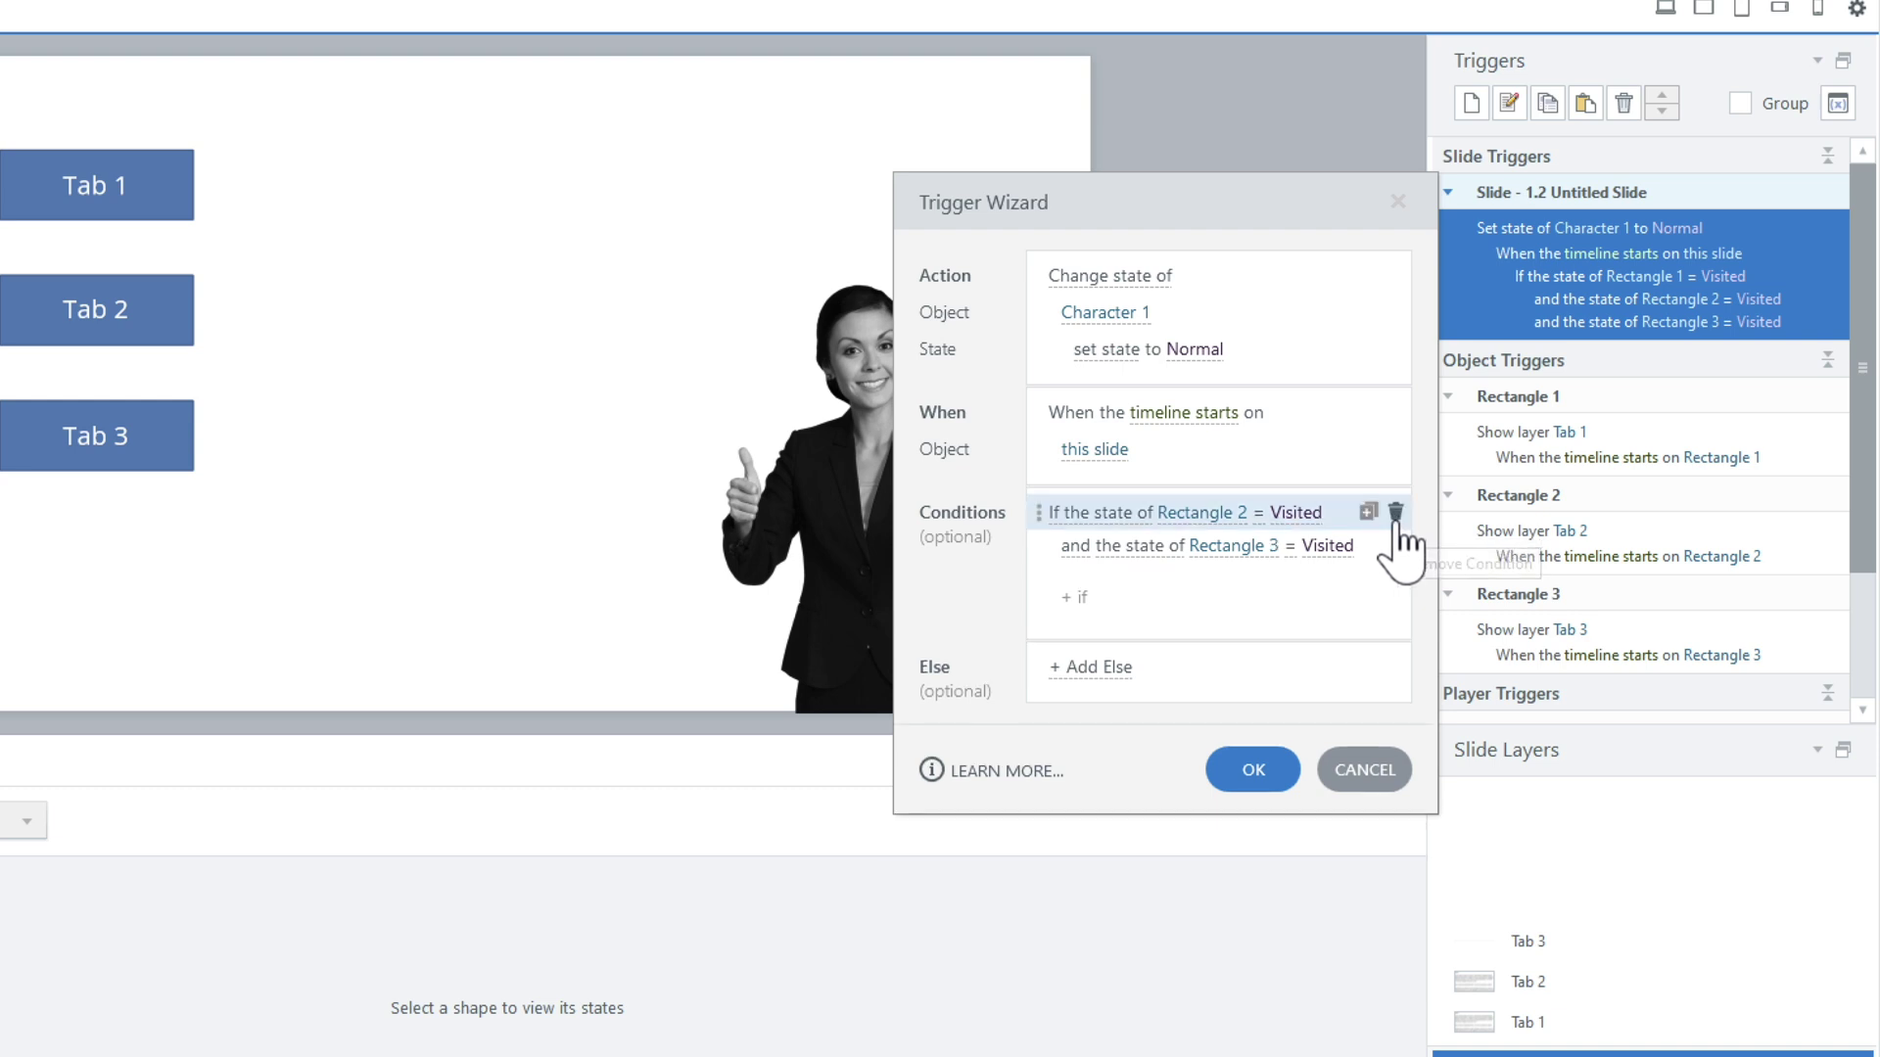
click(1396, 512)
click(1396, 512)
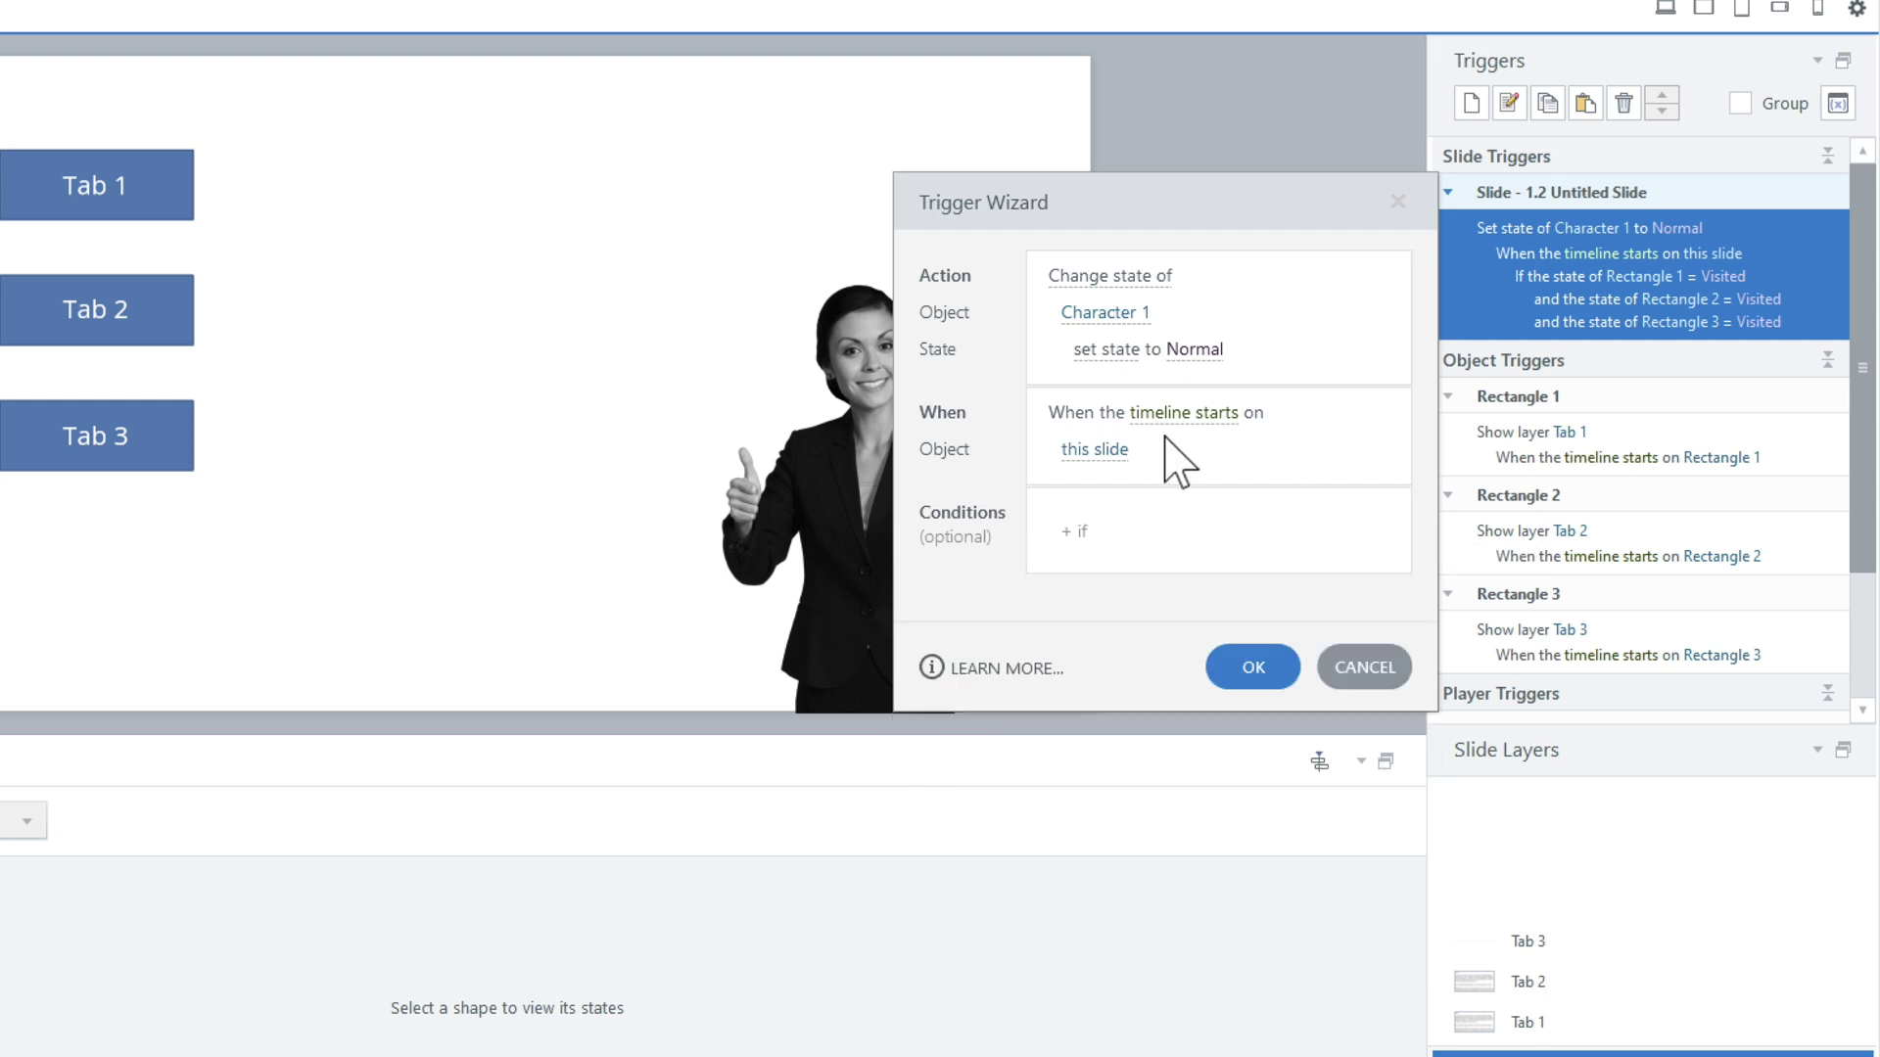
- Make the trigger fire when Rectangles 1, 2 and 3 all reach the Visited state
click(1182, 412)
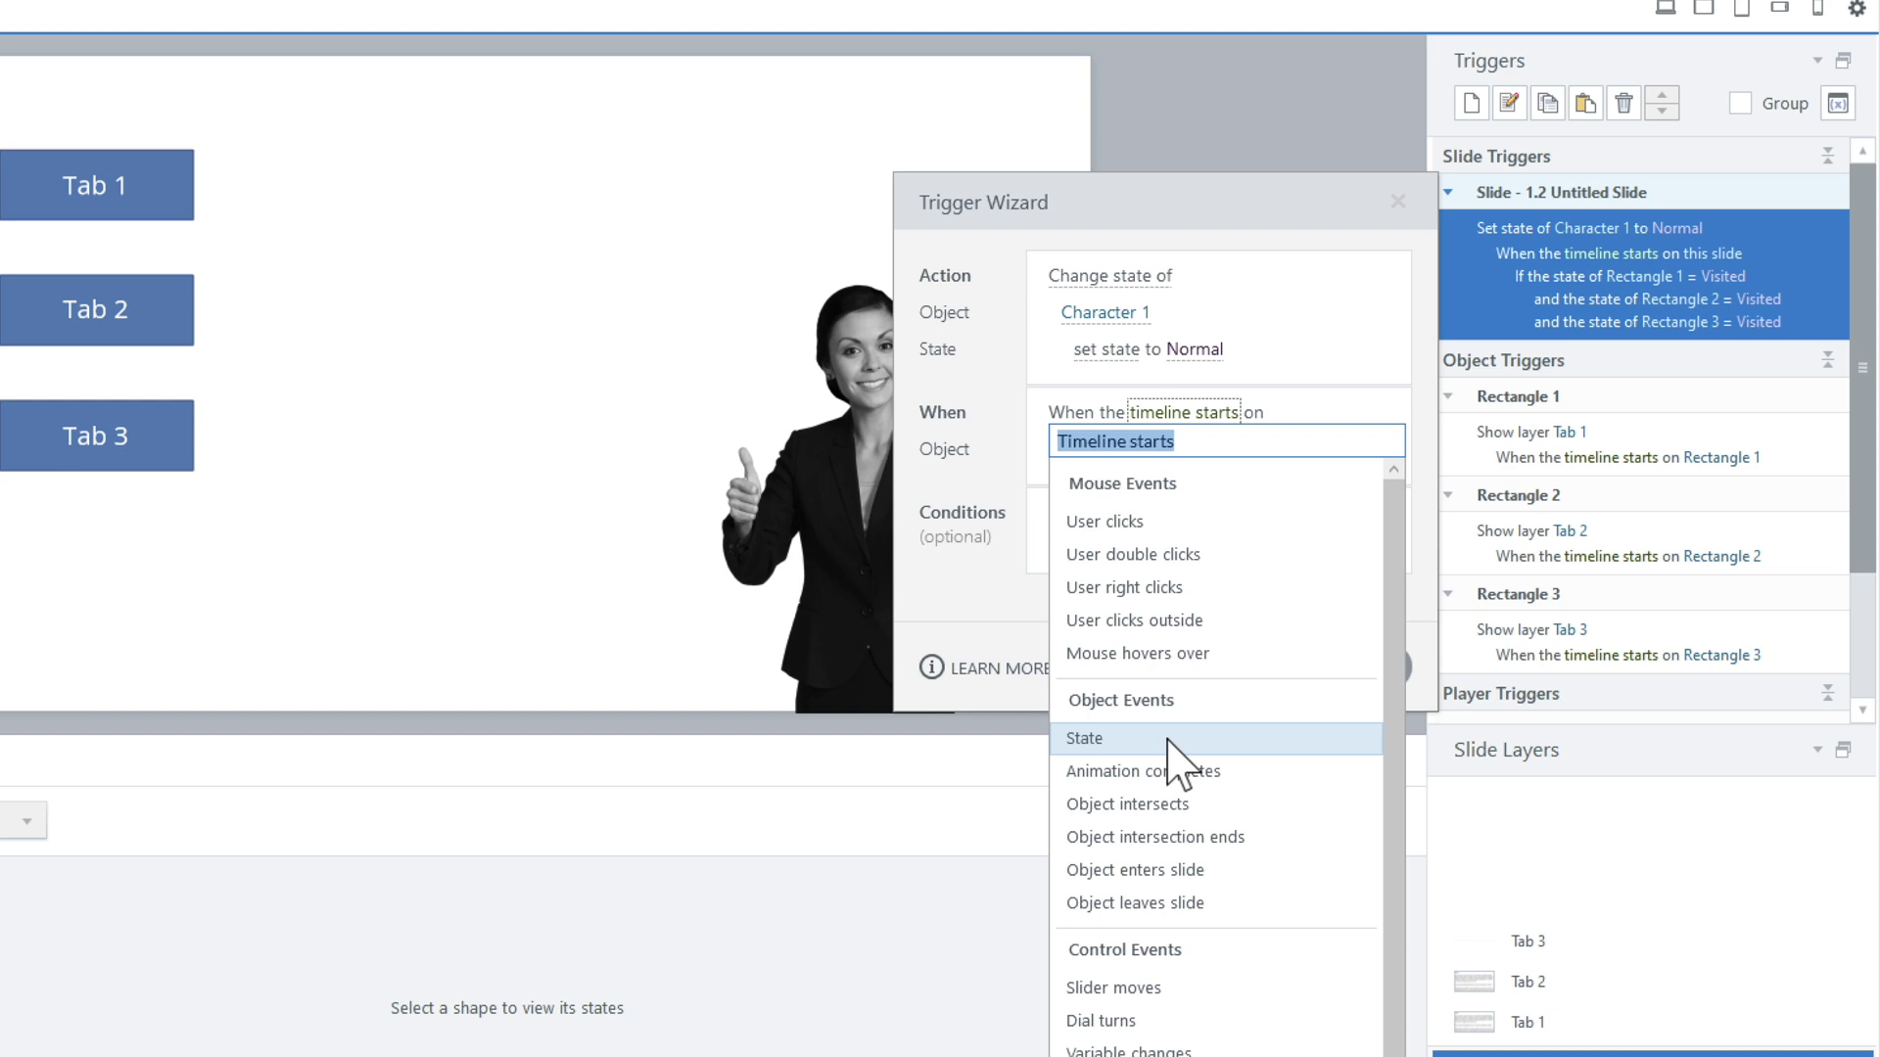
click(1085, 738)
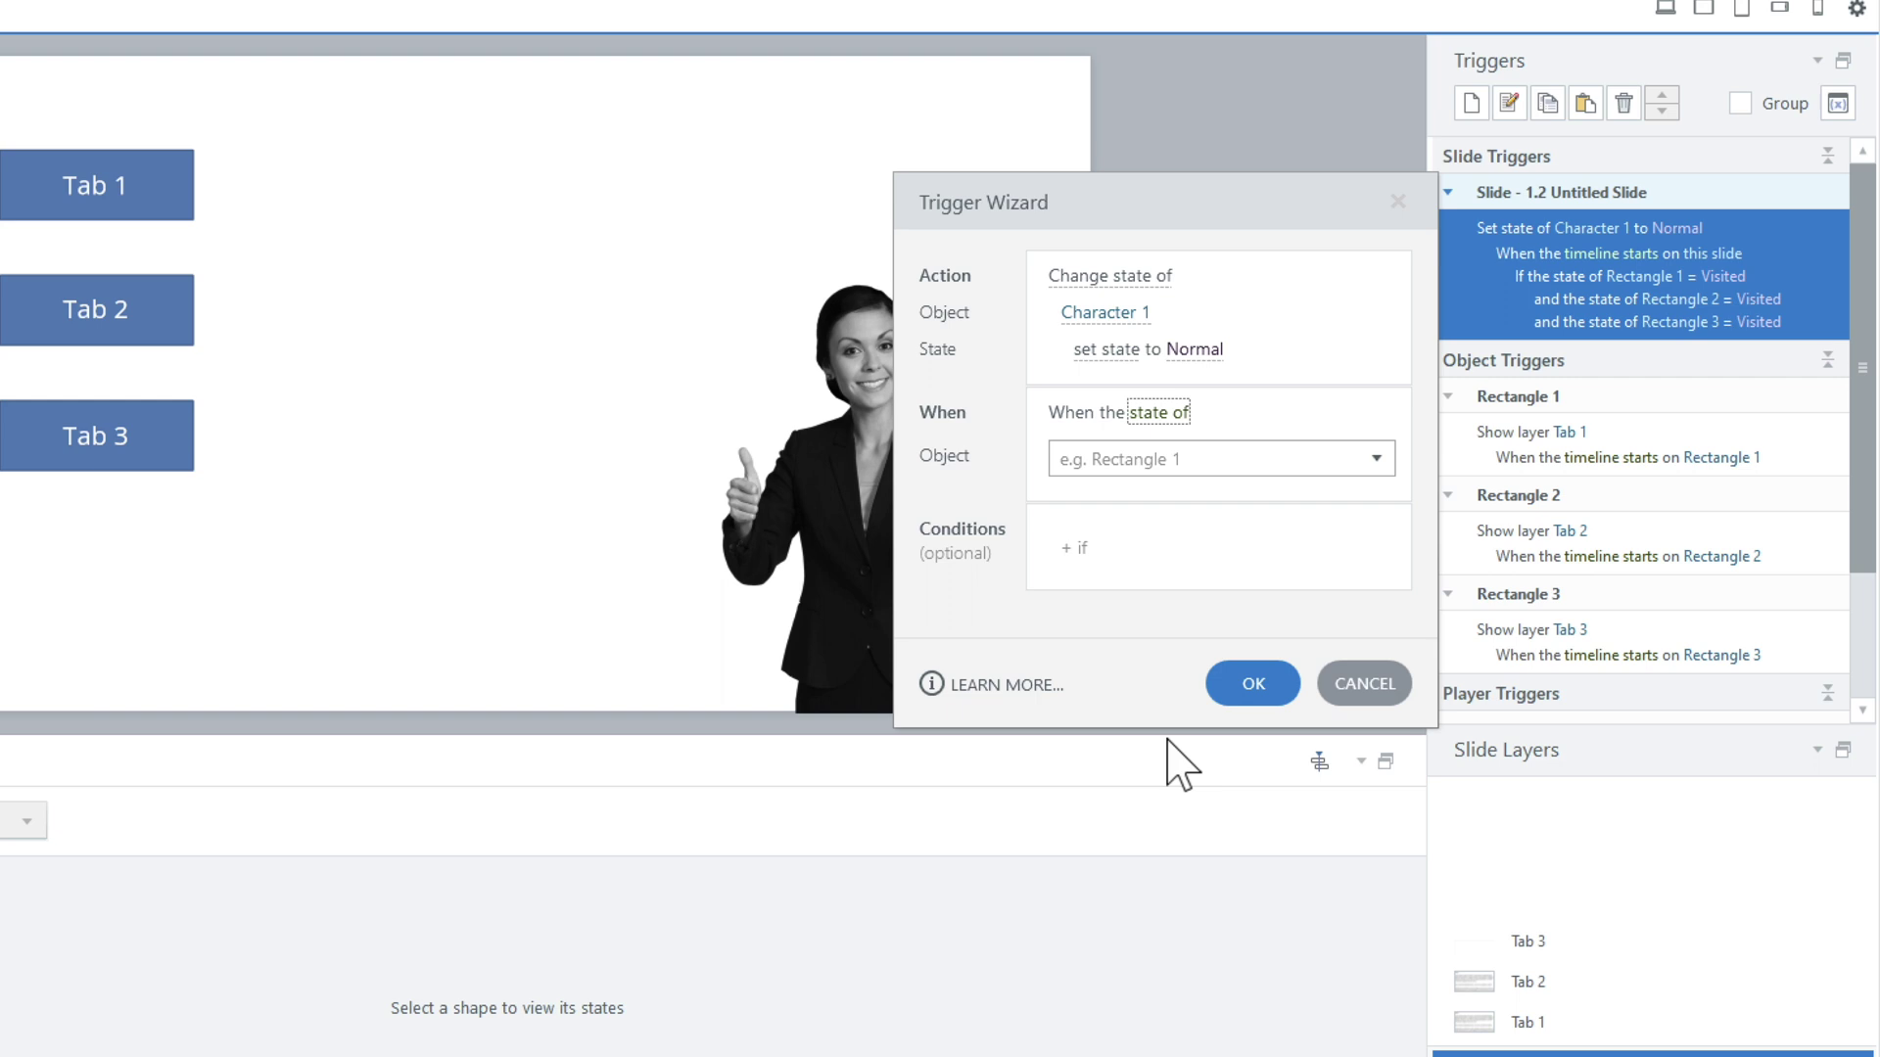
click(1185, 460)
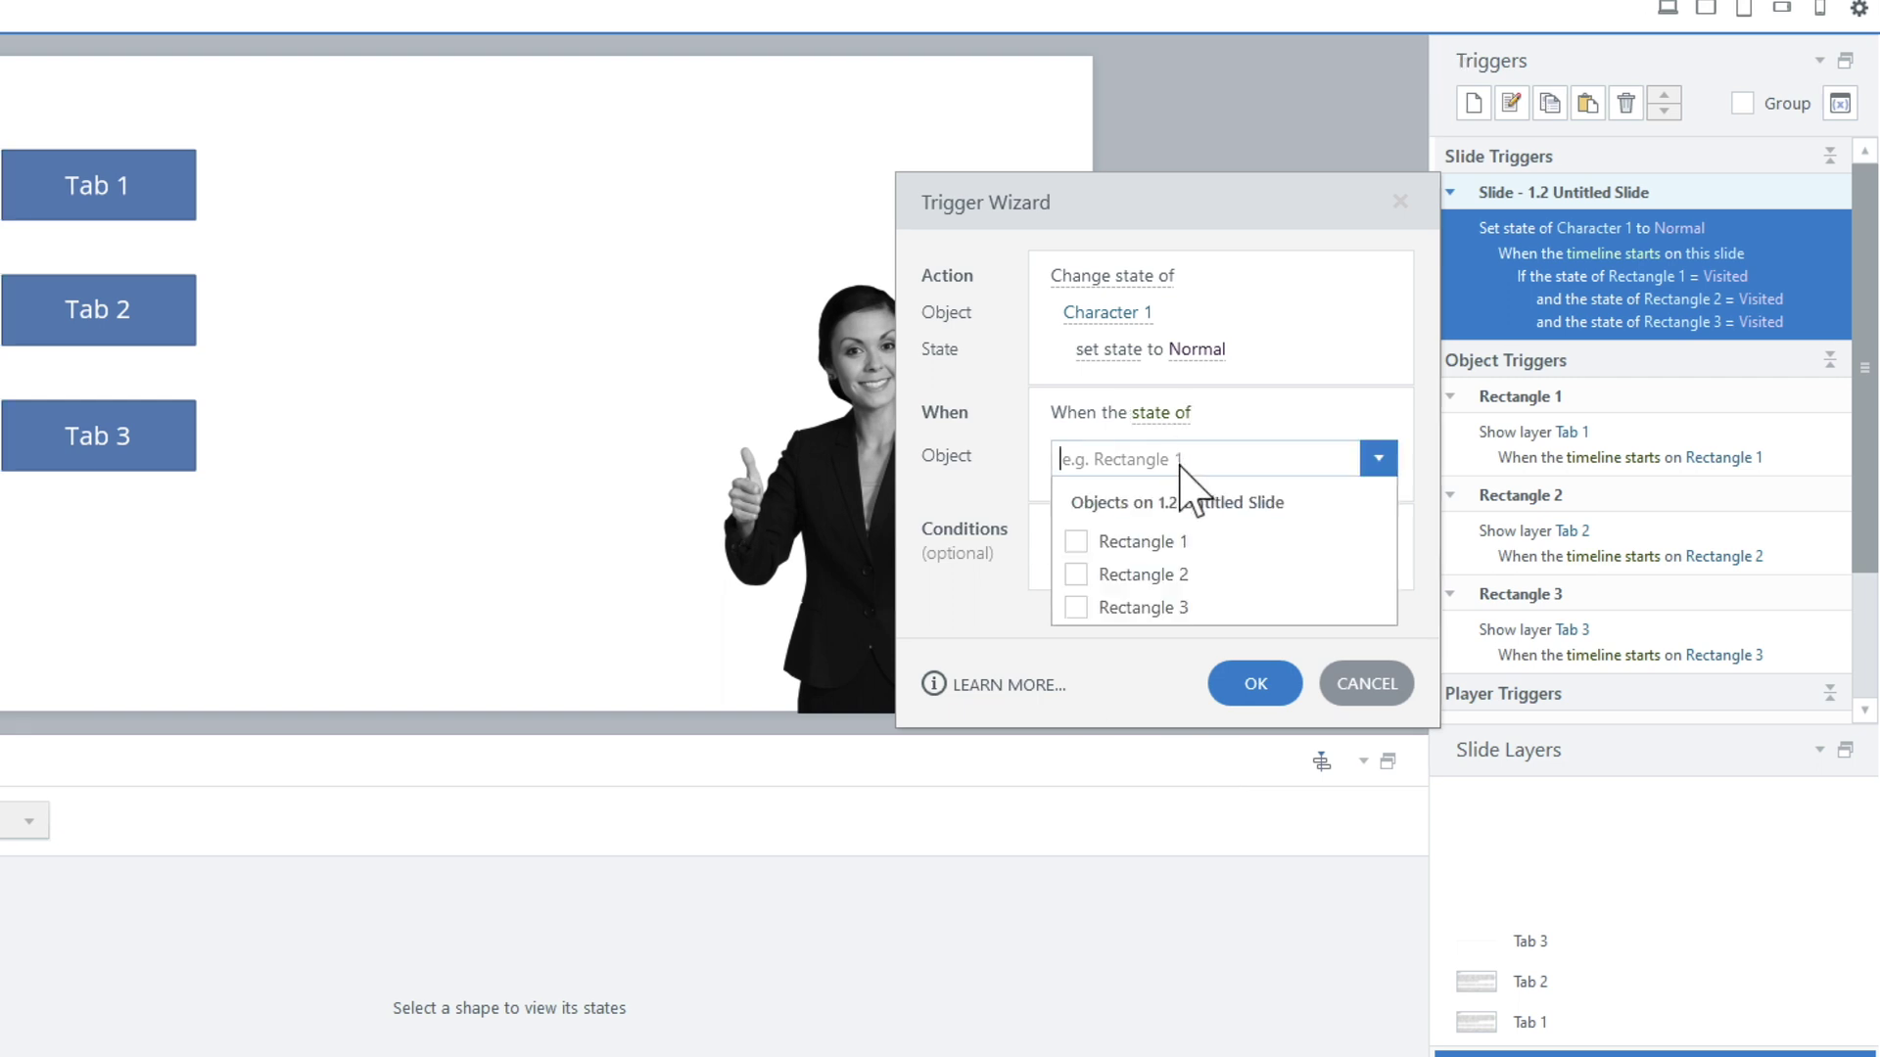
click(1106, 542)
click(1105, 576)
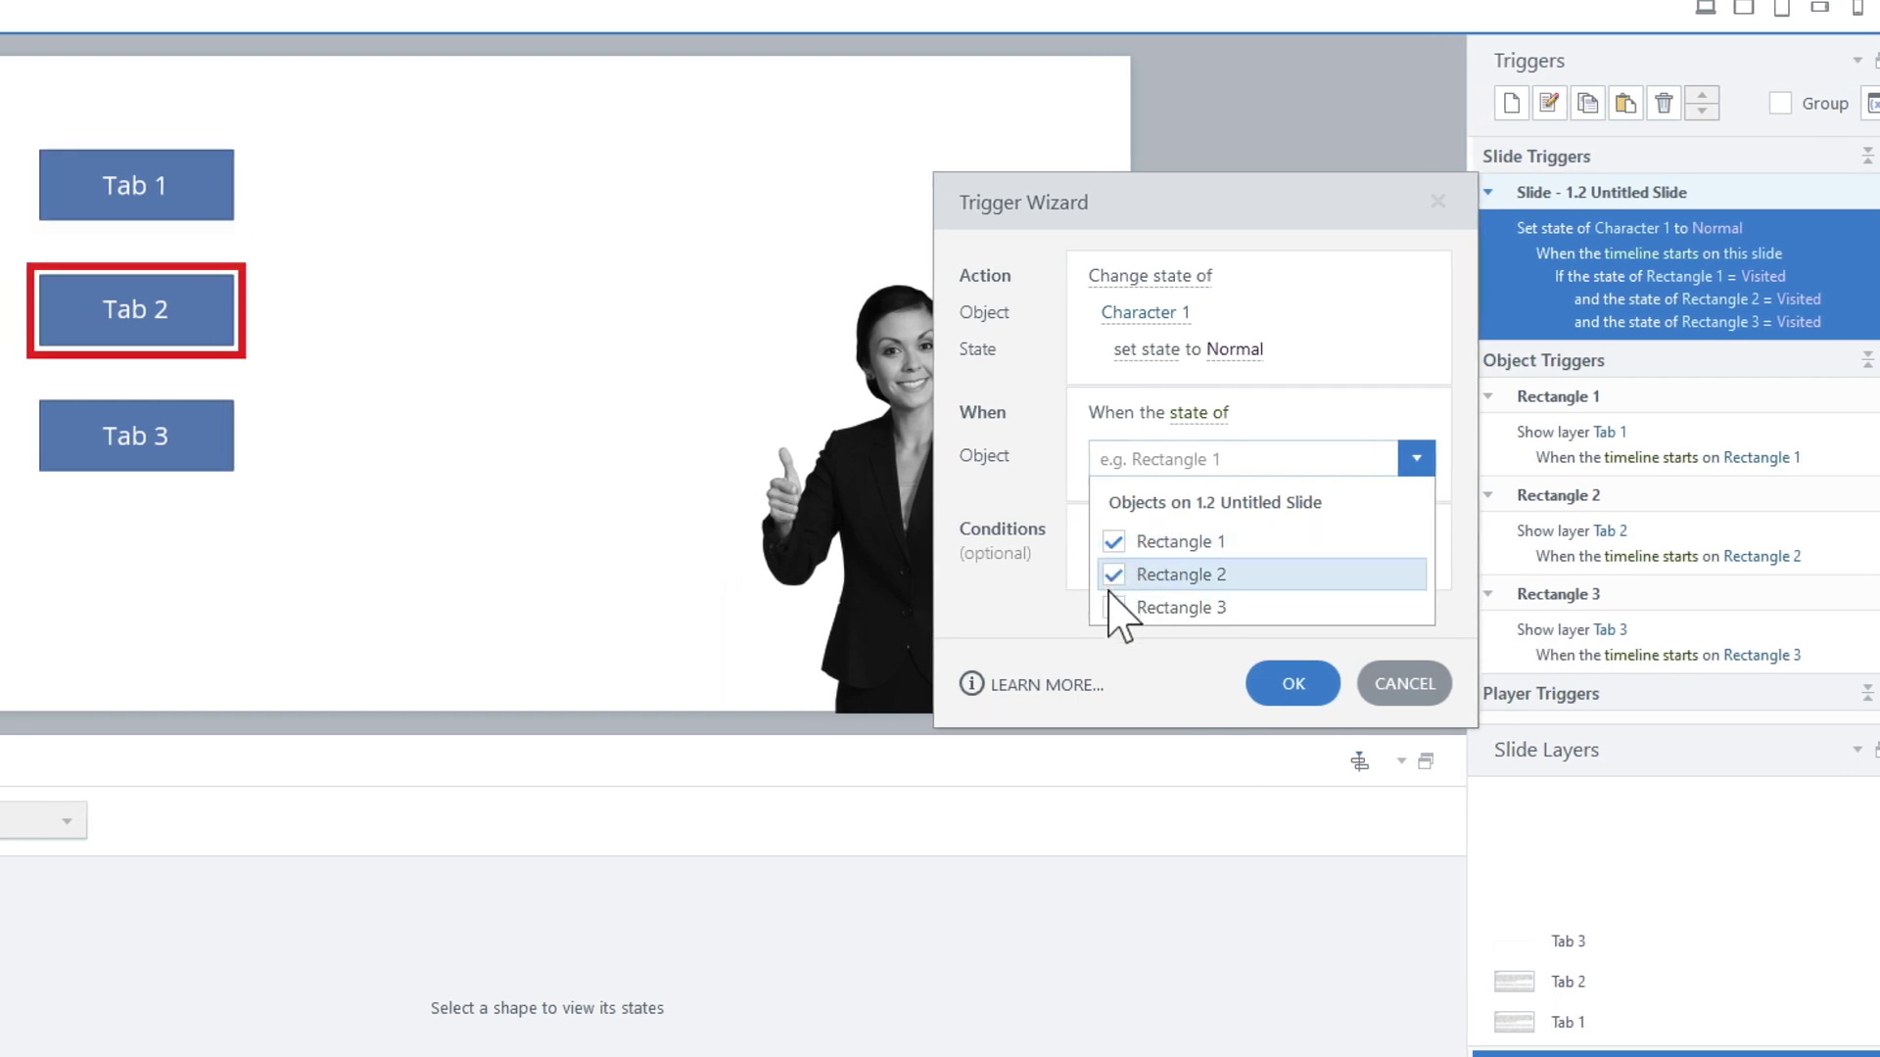
click(1113, 607)
click(1278, 689)
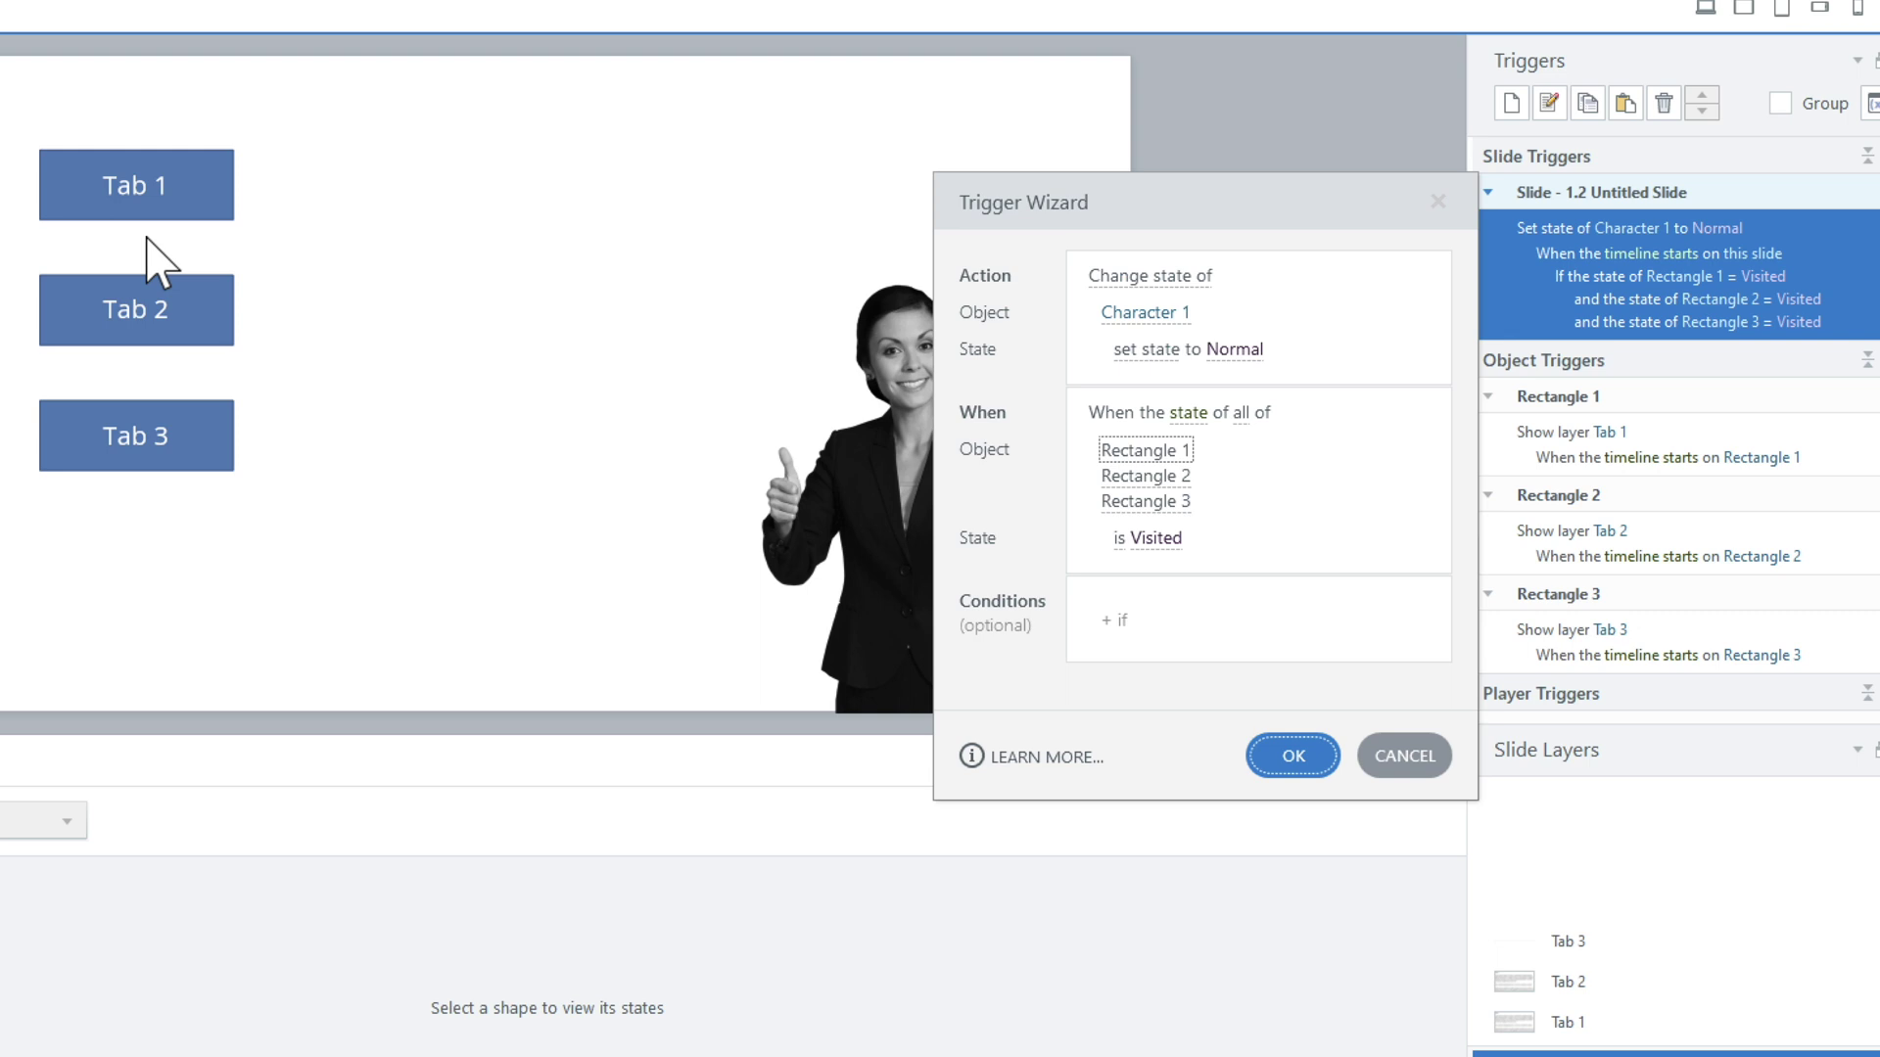
click(1271, 765)
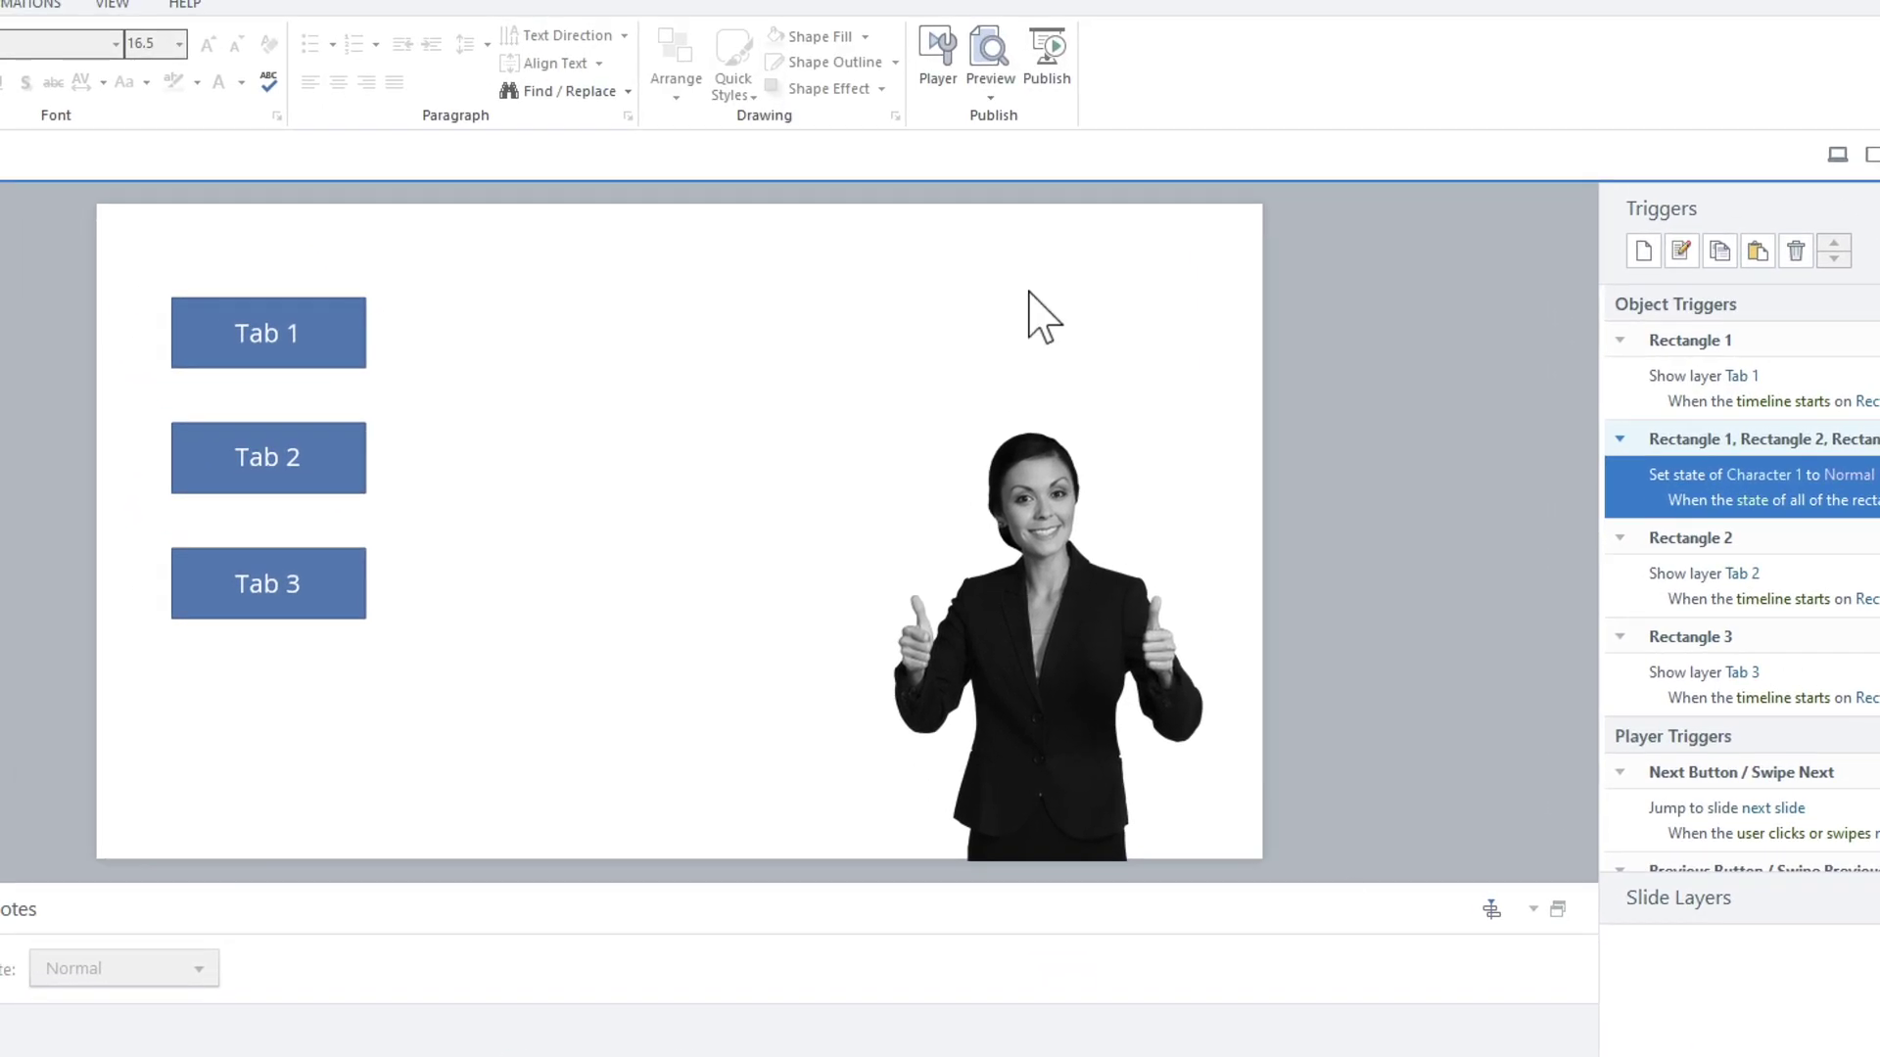
- Preview this slide and click Tab 1 and Tab 2 to check their layers
click(975, 83)
click(998, 121)
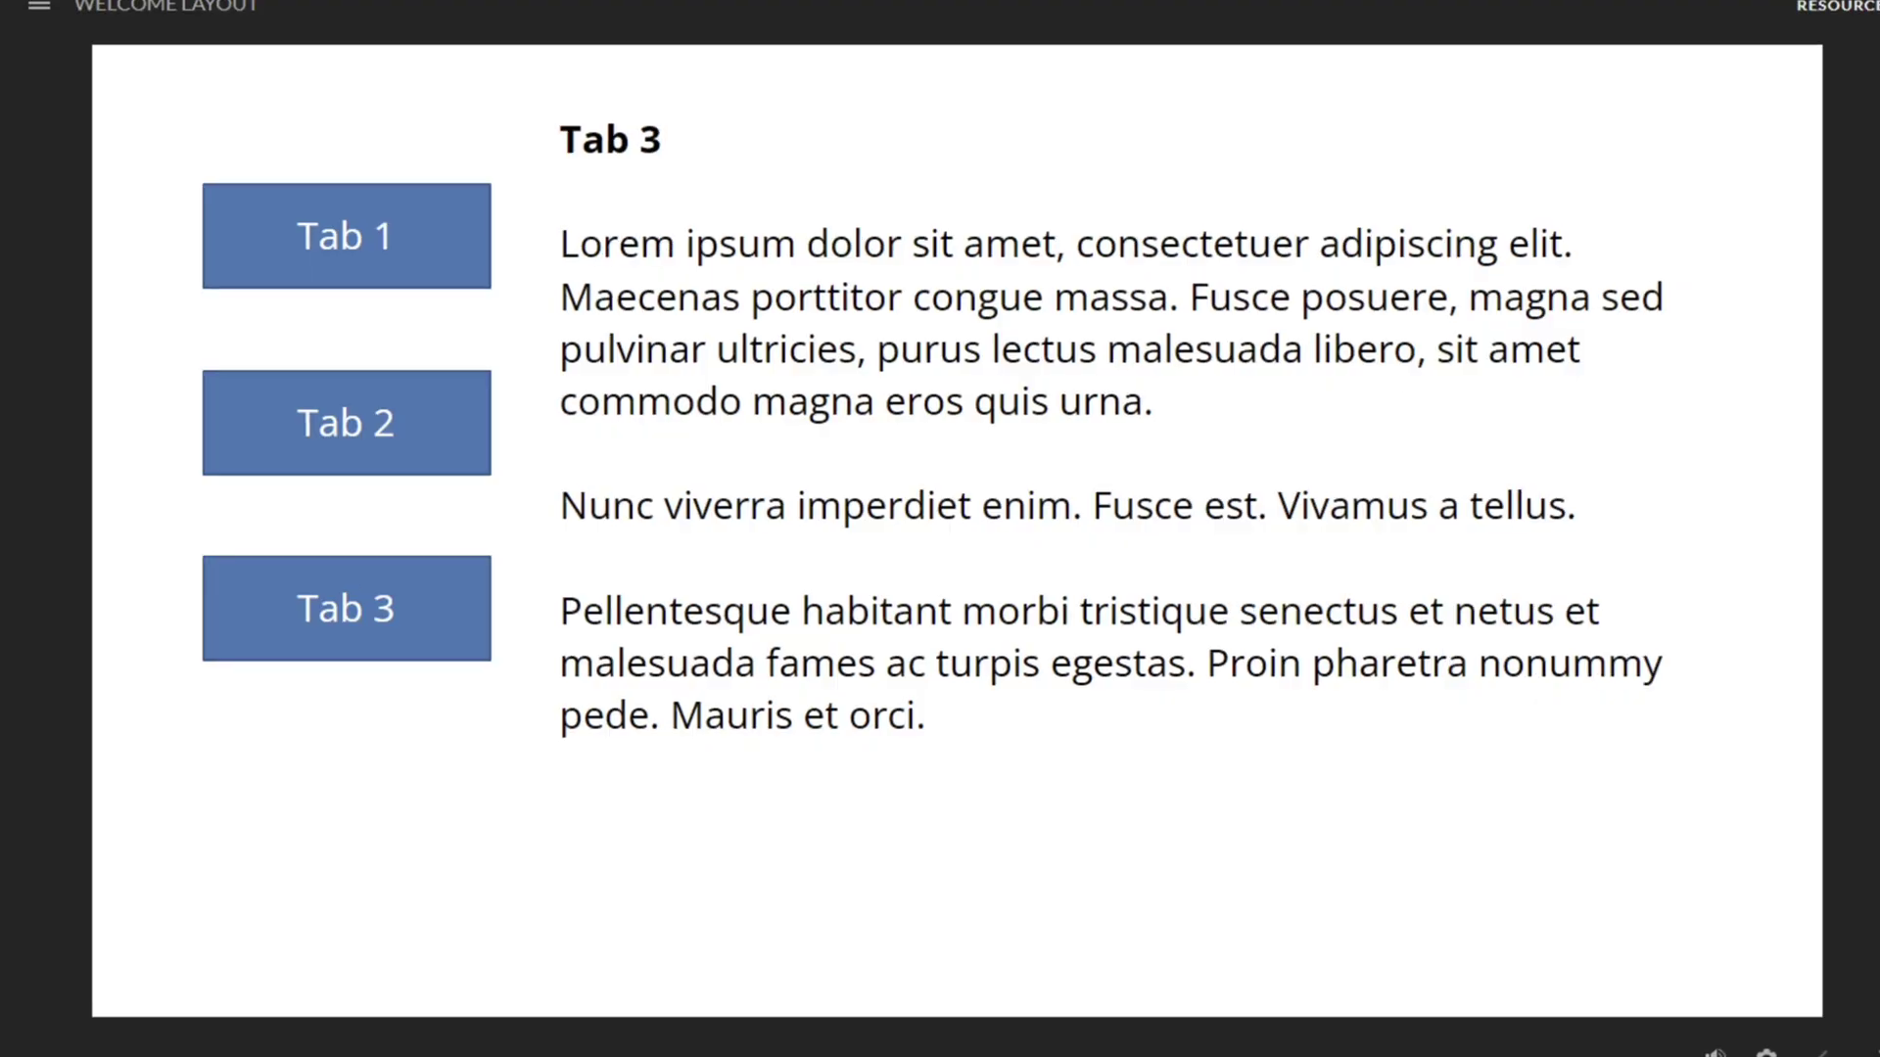
click(417, 247)
click(429, 442)
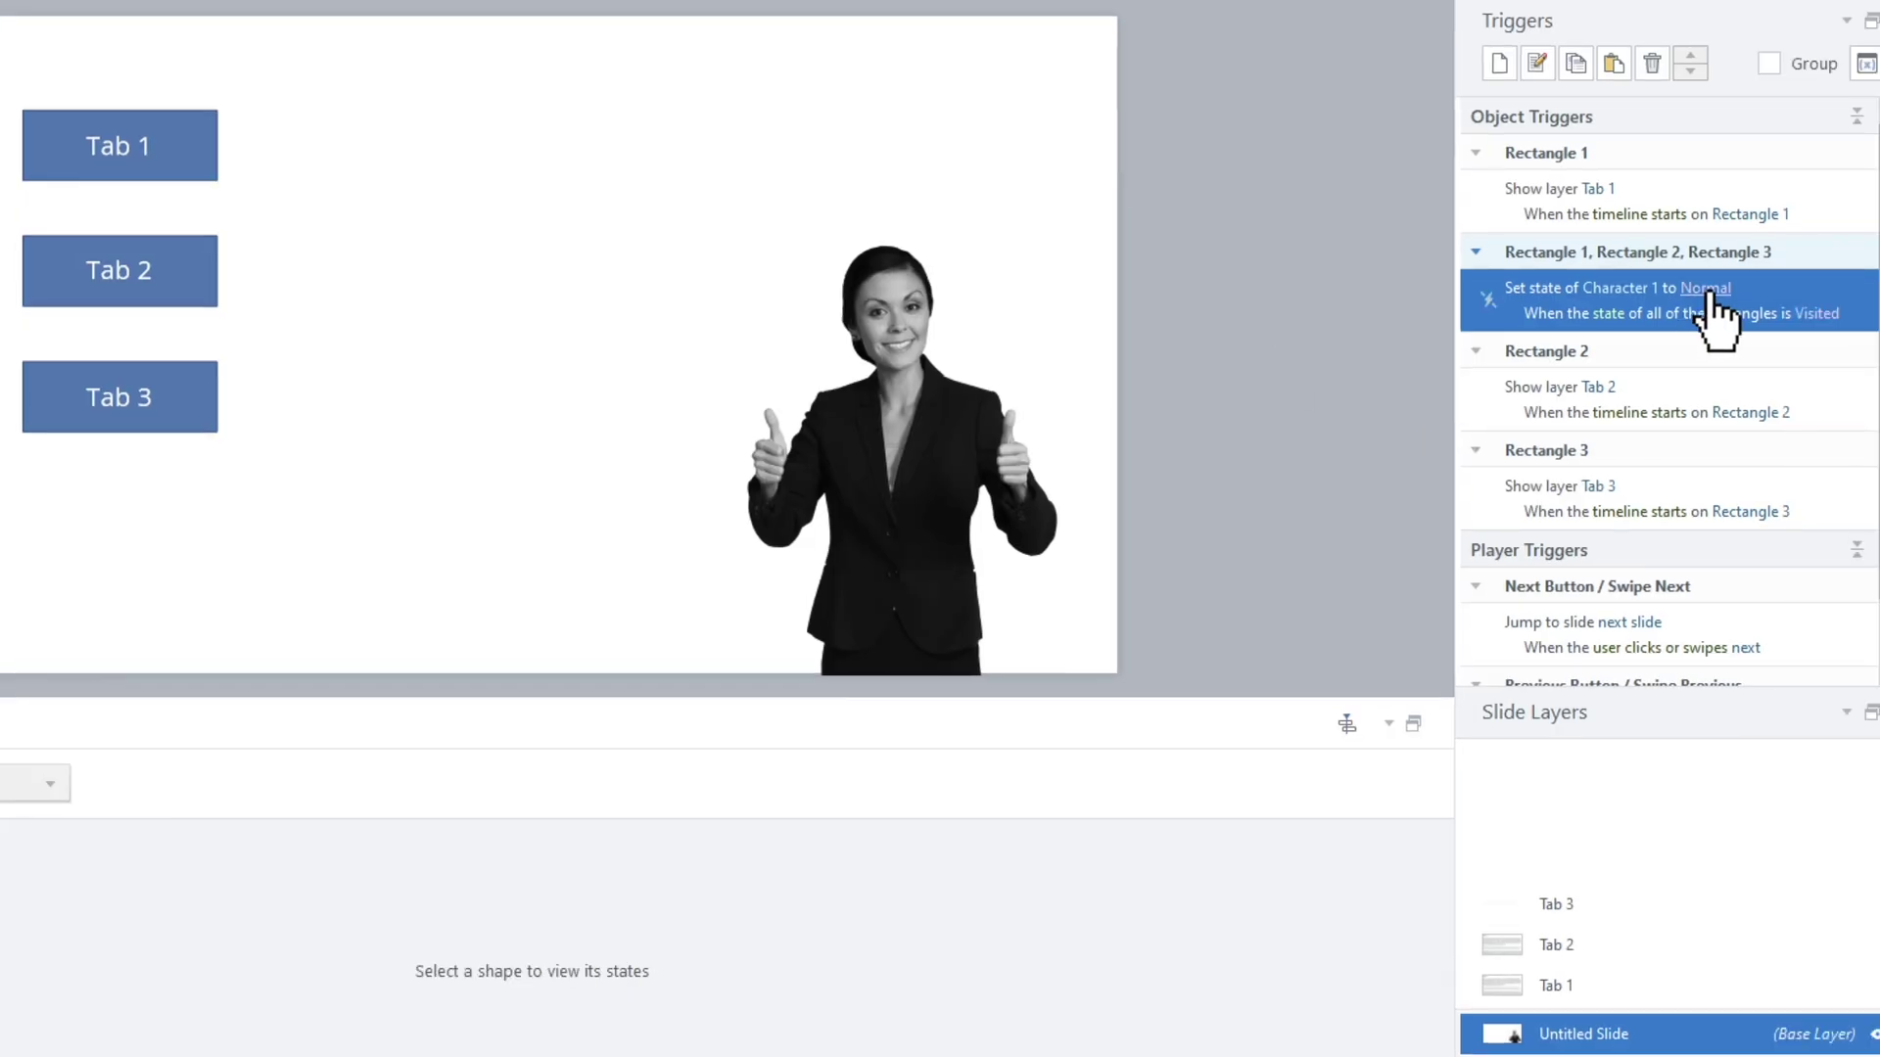
- Change the Tab 3, Tab 2 and Tab 1 show-layer triggers to fire when the user clicks
mouse_move(1725, 315)
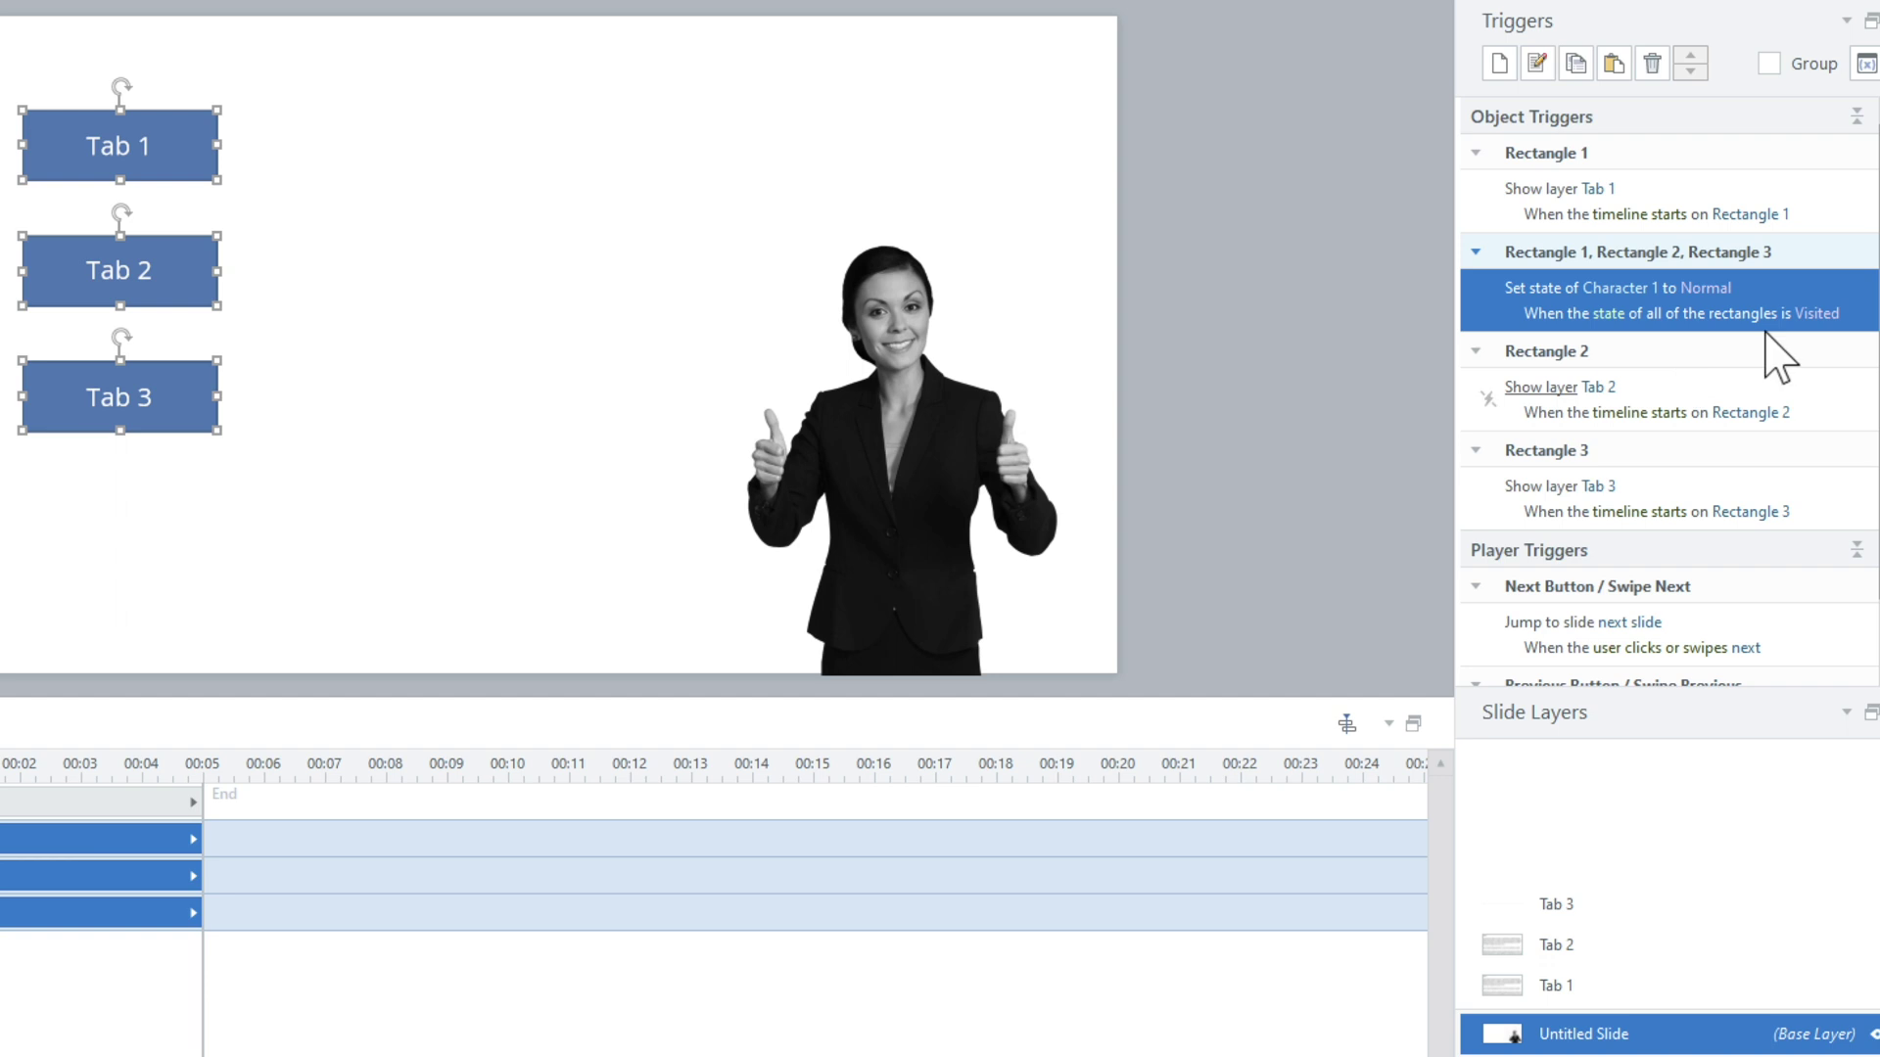
click(1682, 409)
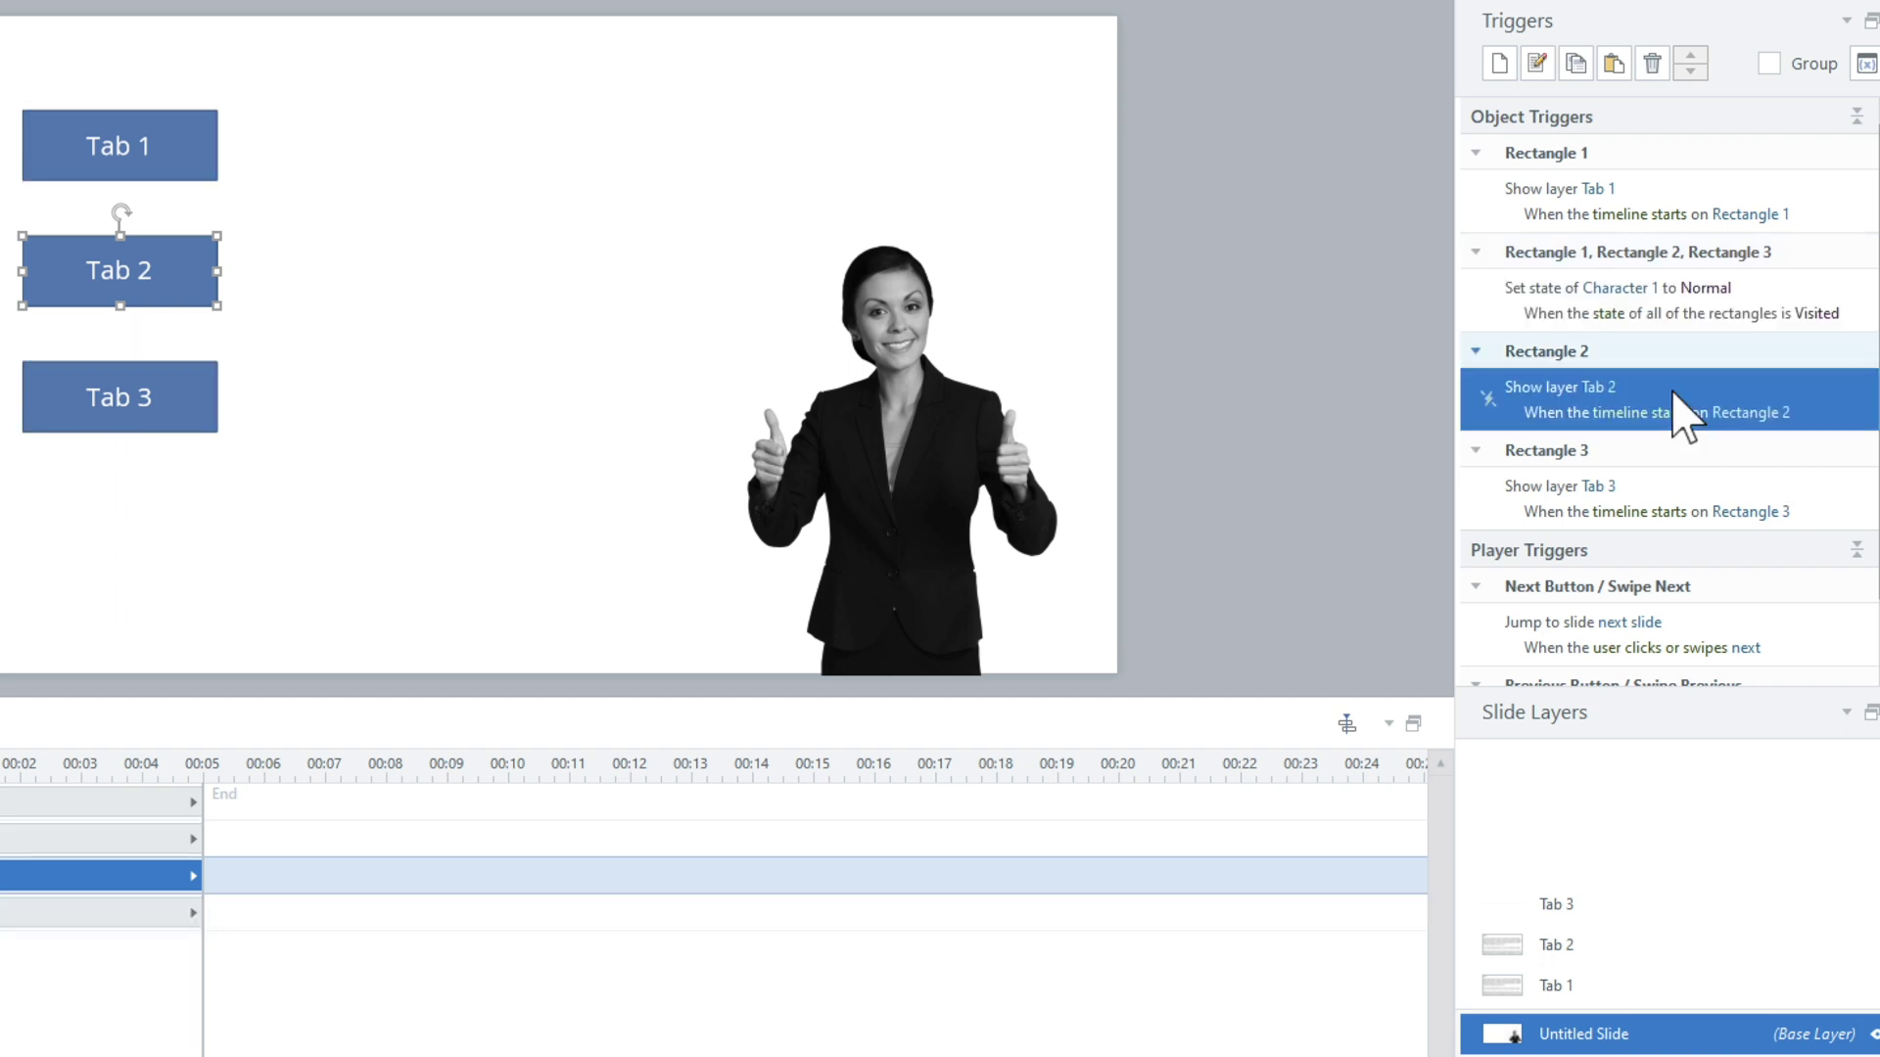
click(1684, 495)
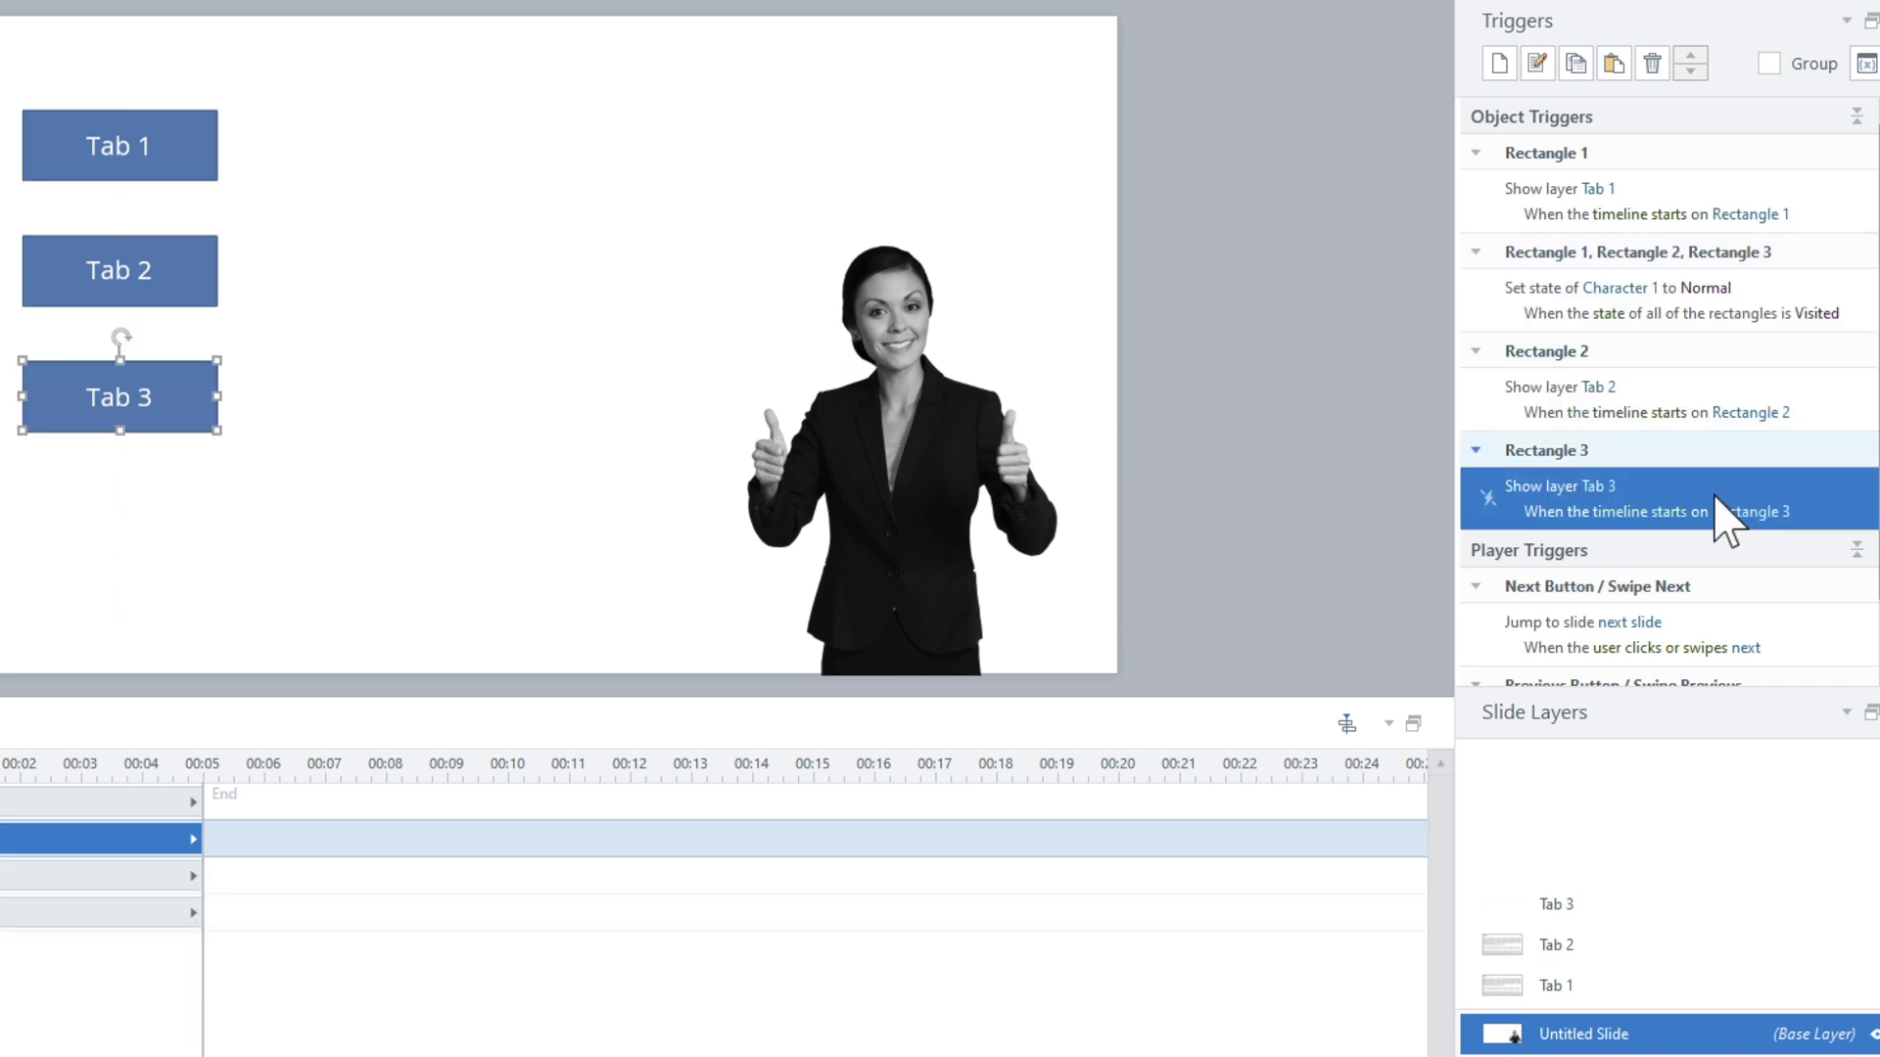
click(1668, 511)
scroll(1680, 537, up, 2)
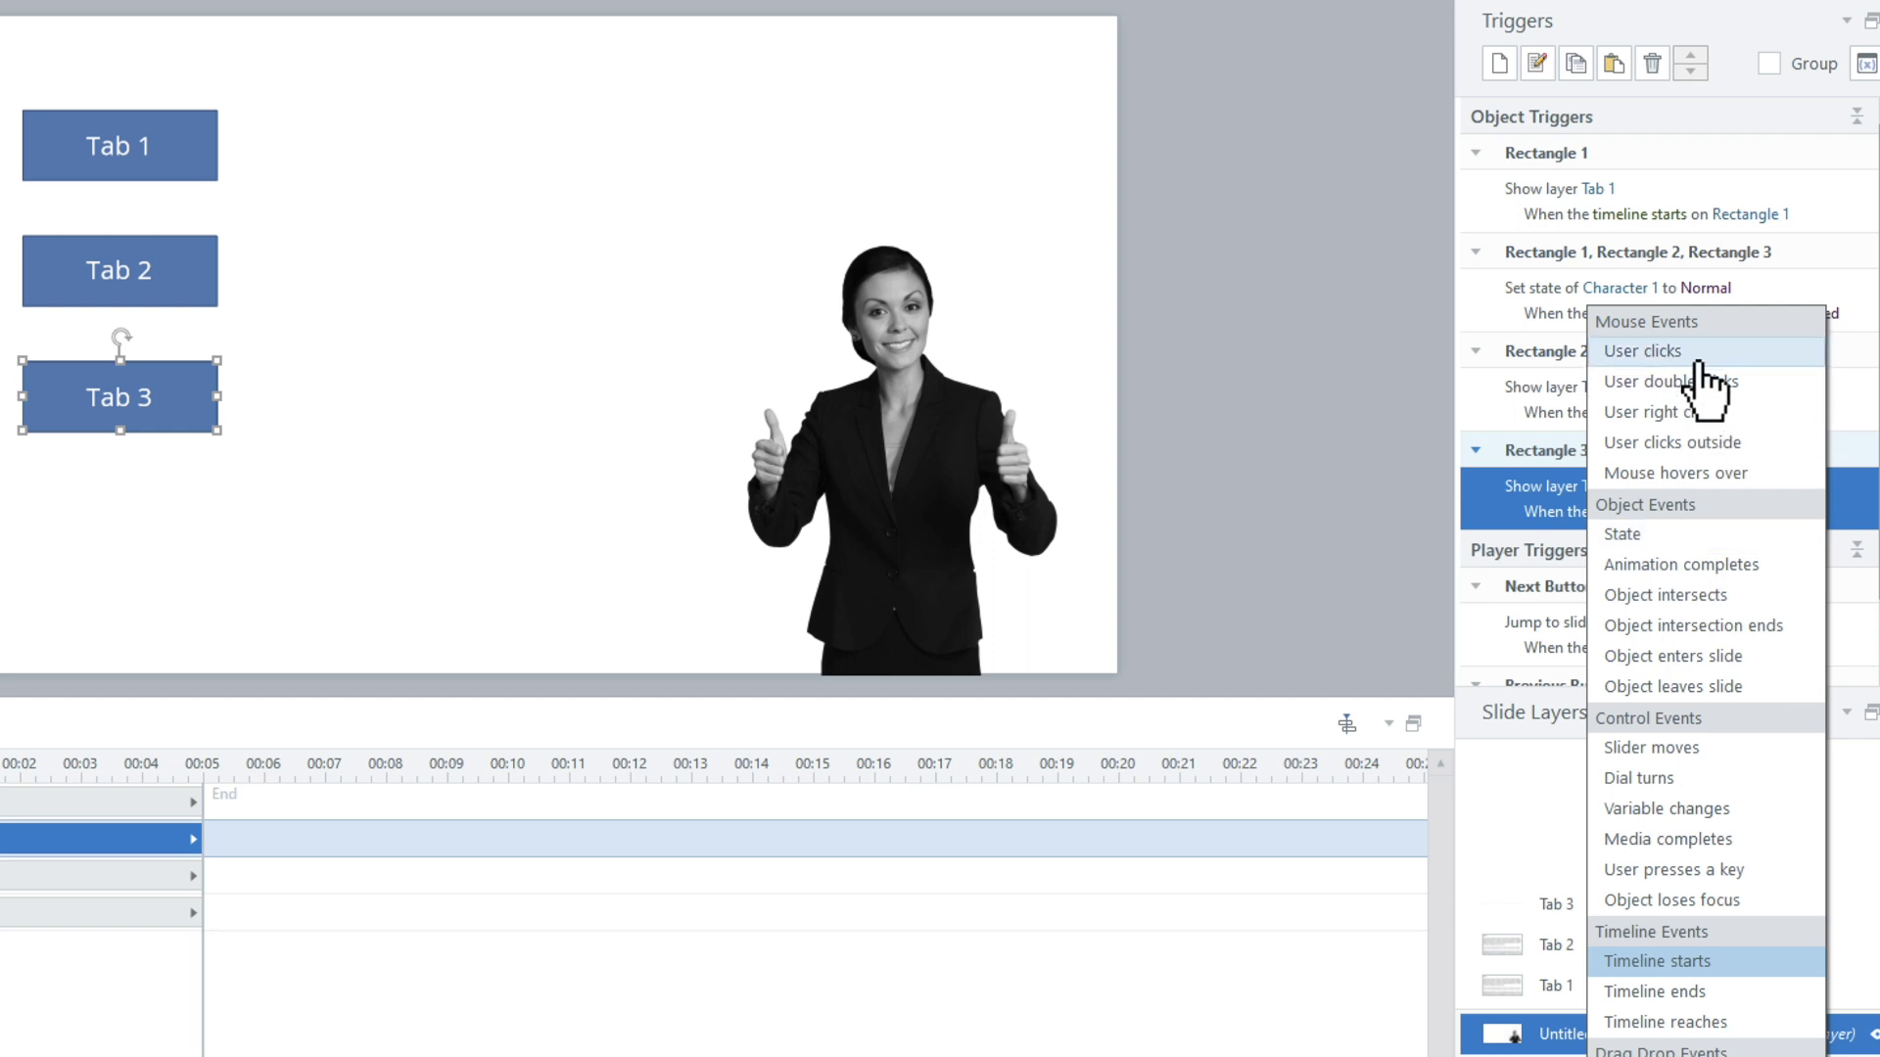
click(1642, 350)
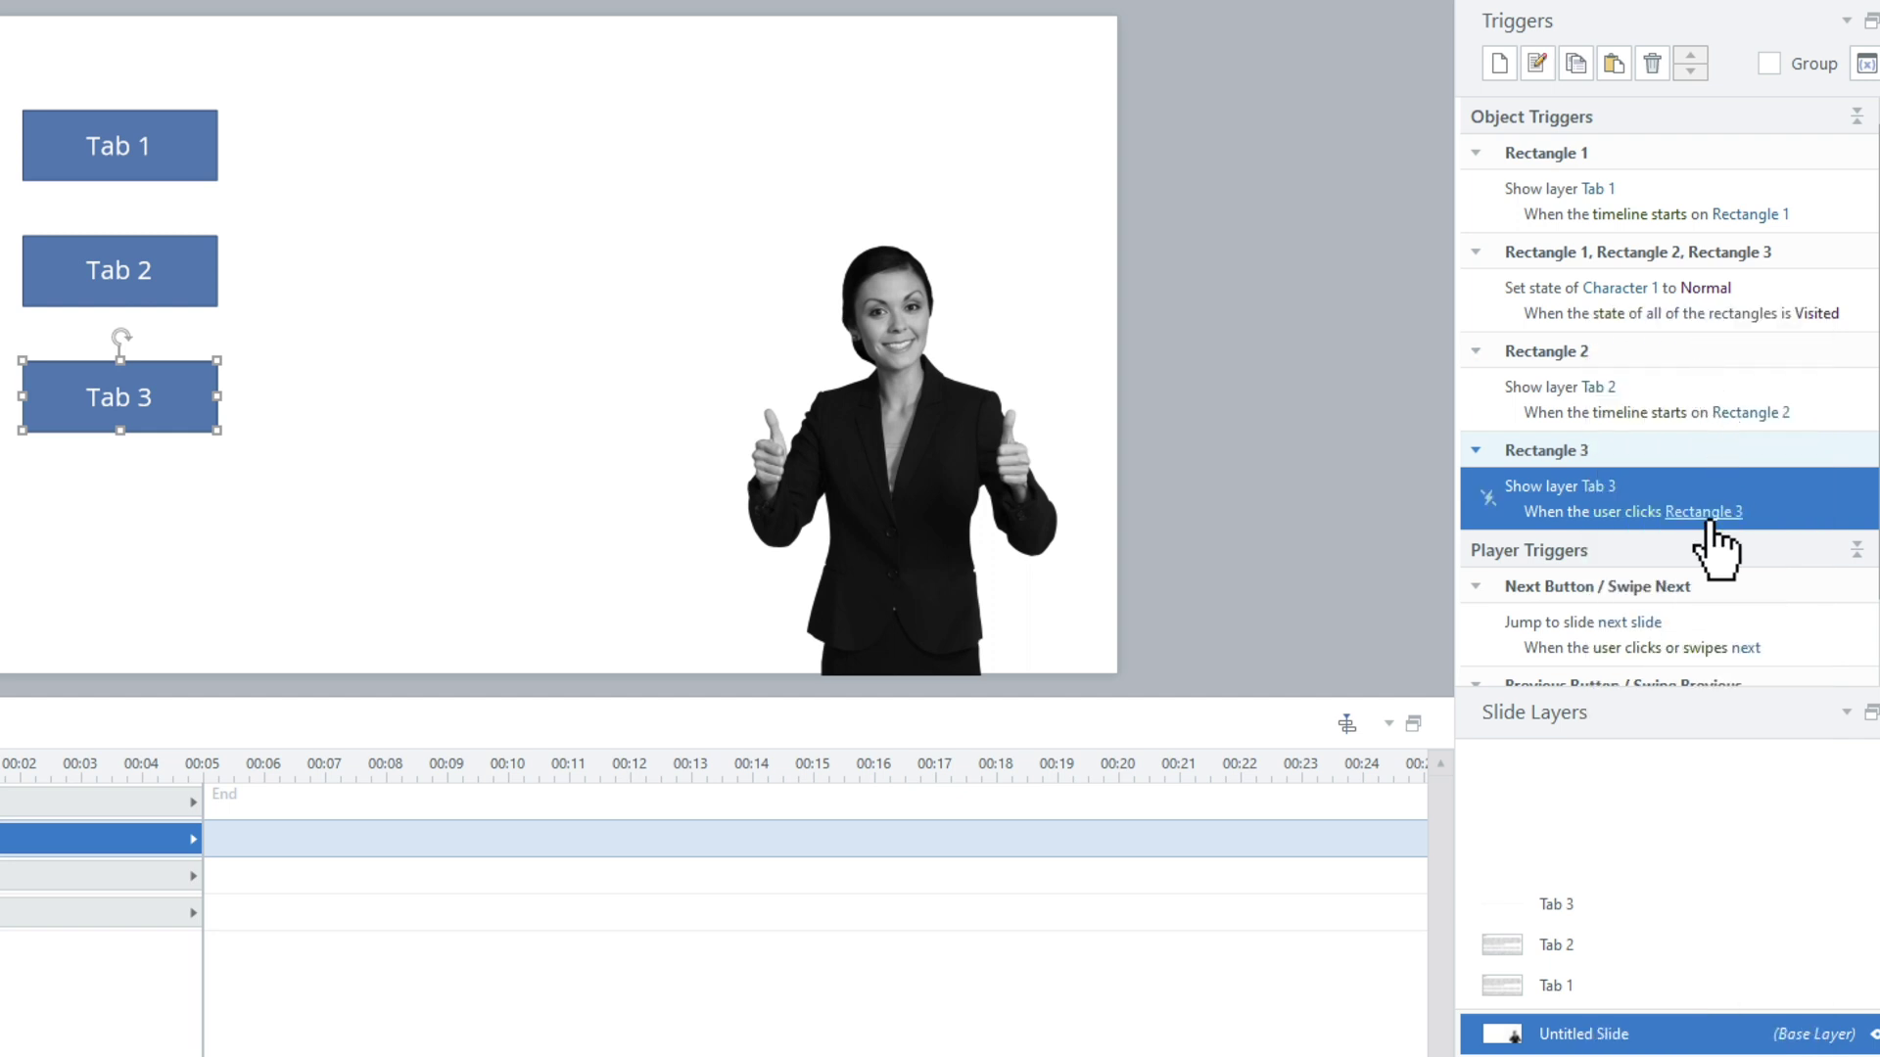
click(1643, 414)
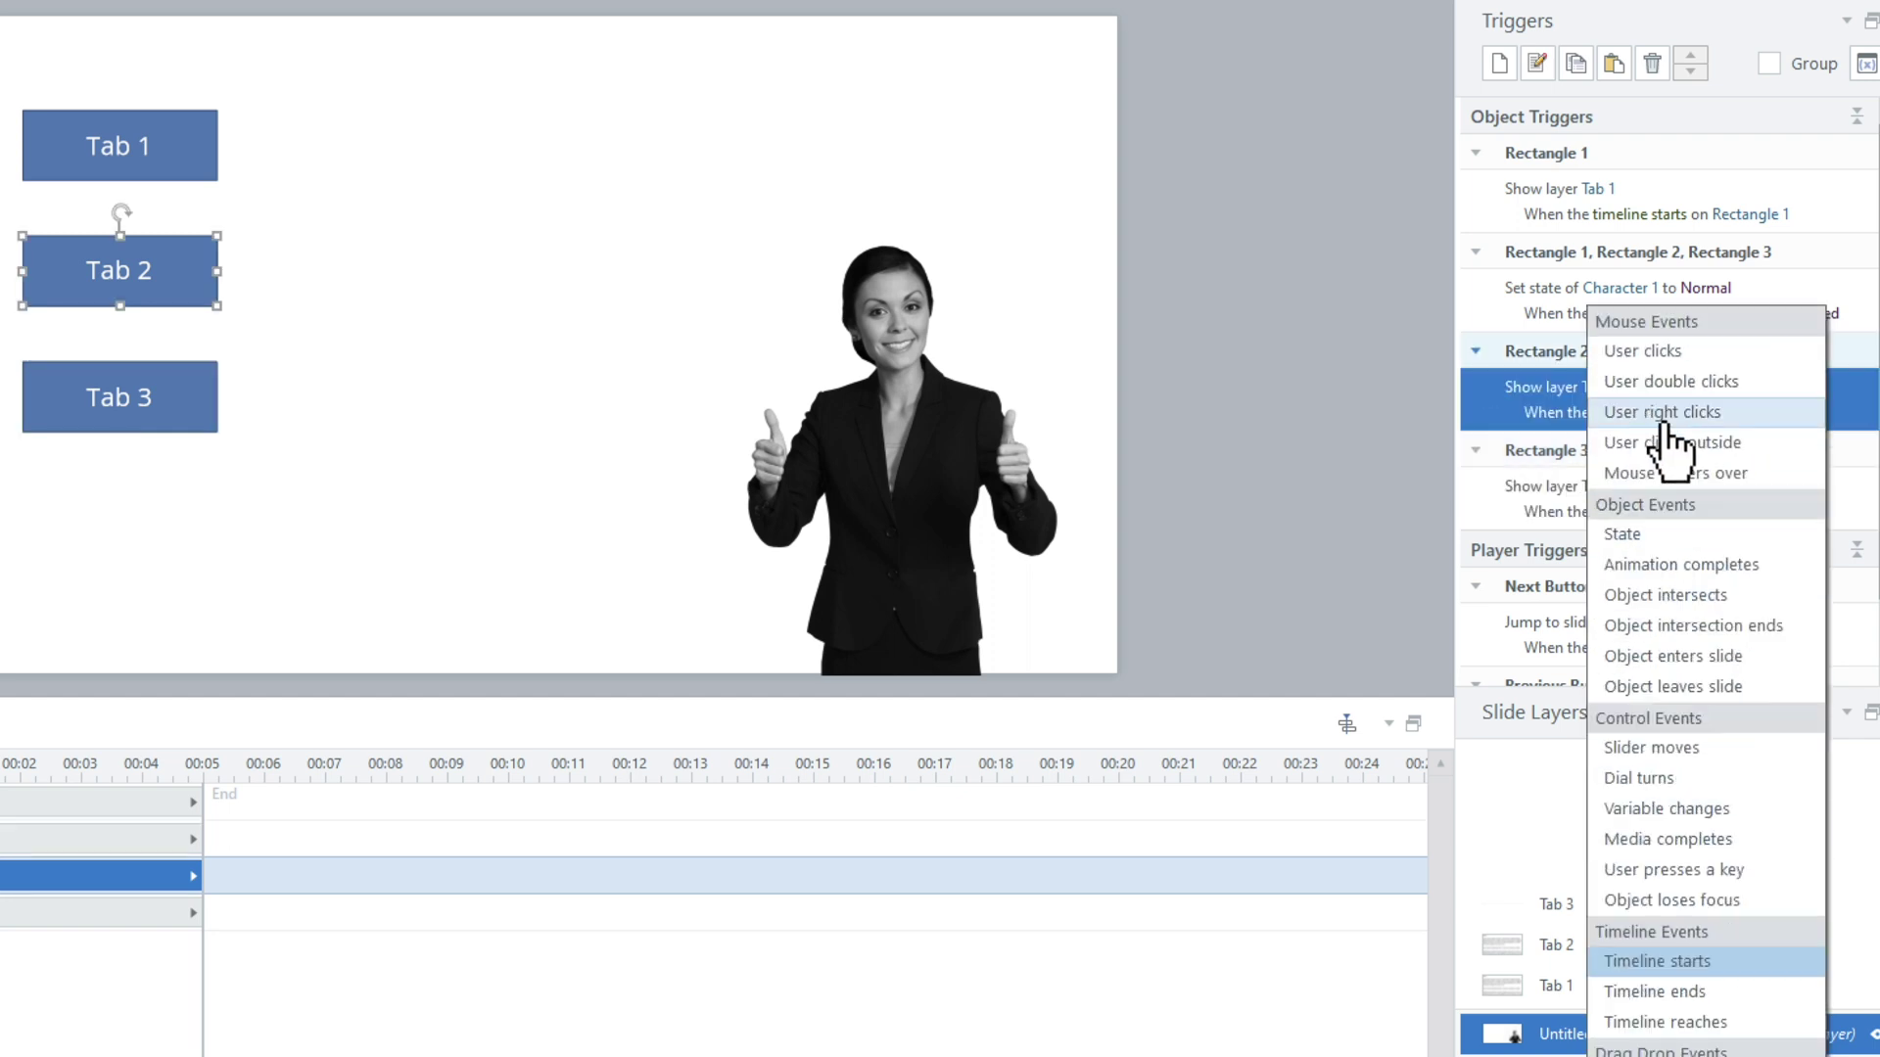
click(1644, 350)
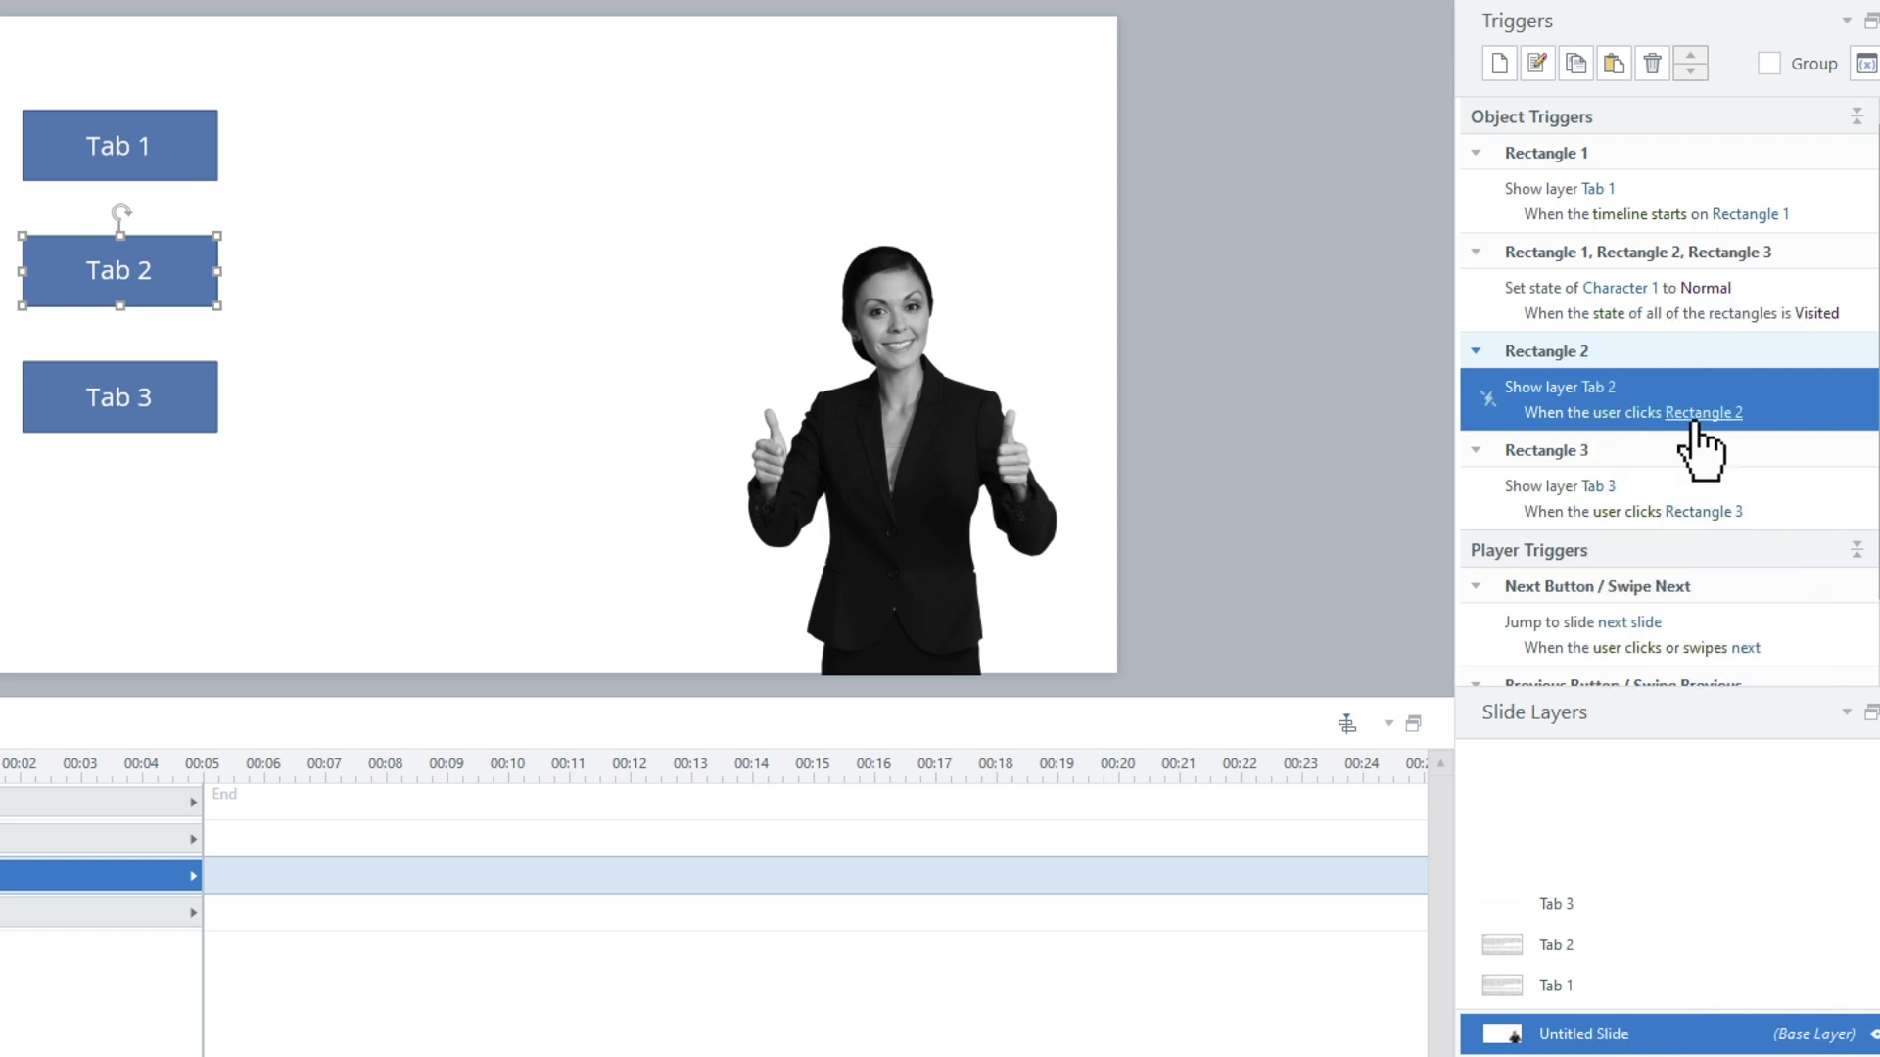
click(1661, 217)
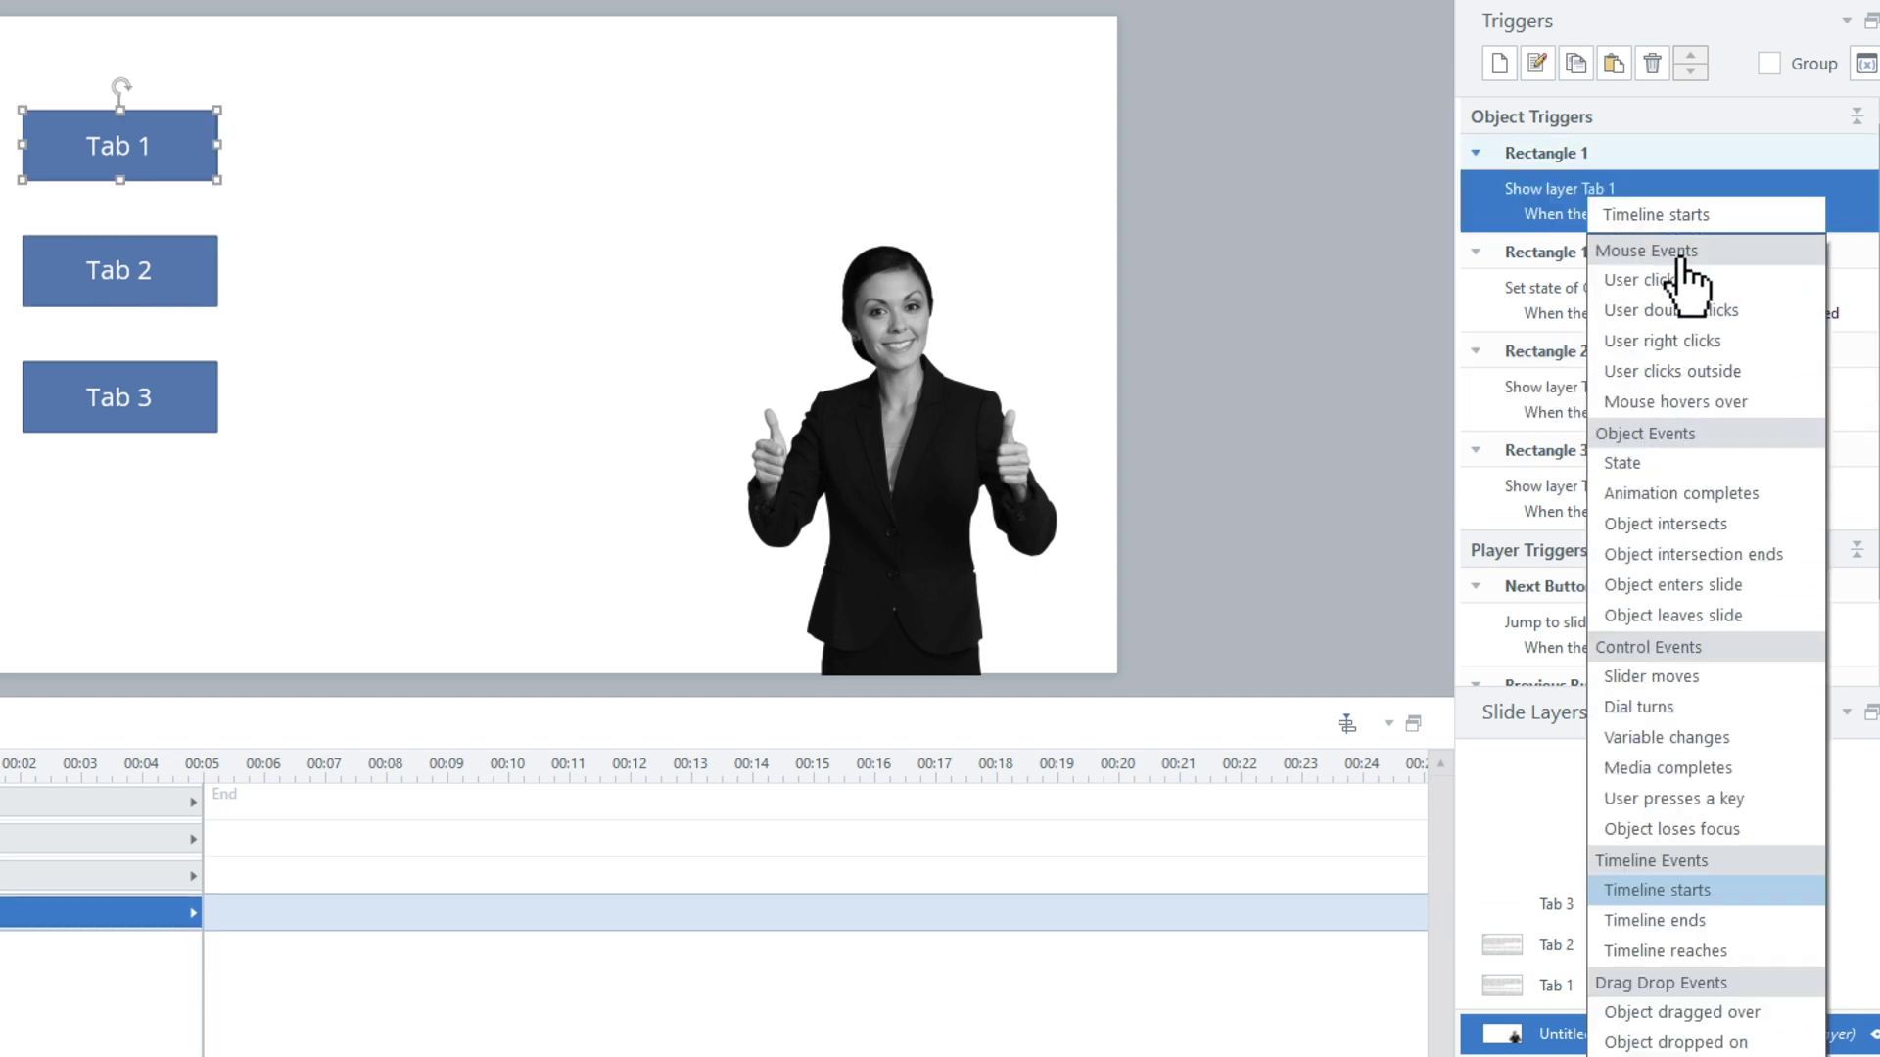
click(1567, 282)
- Review the character's Normal-state trigger, then preview this slide
click(1799, 291)
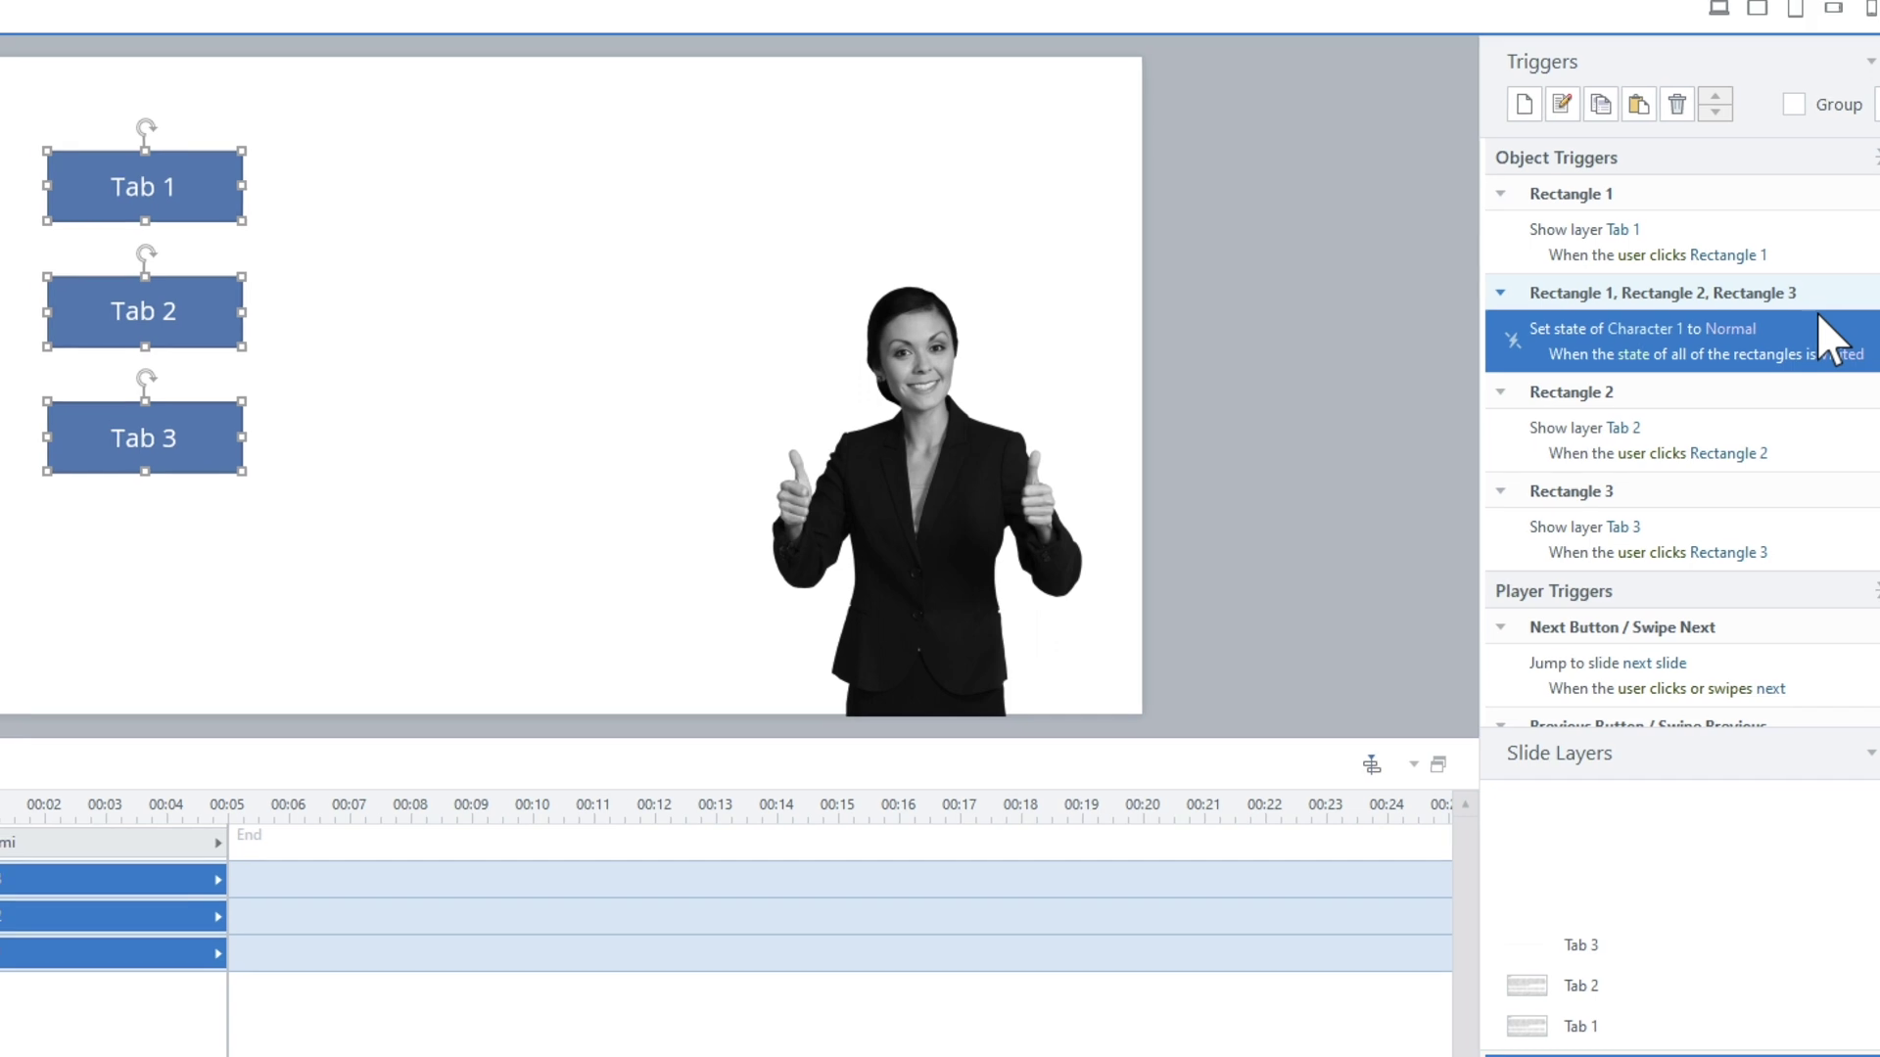
click(954, 95)
click(976, 115)
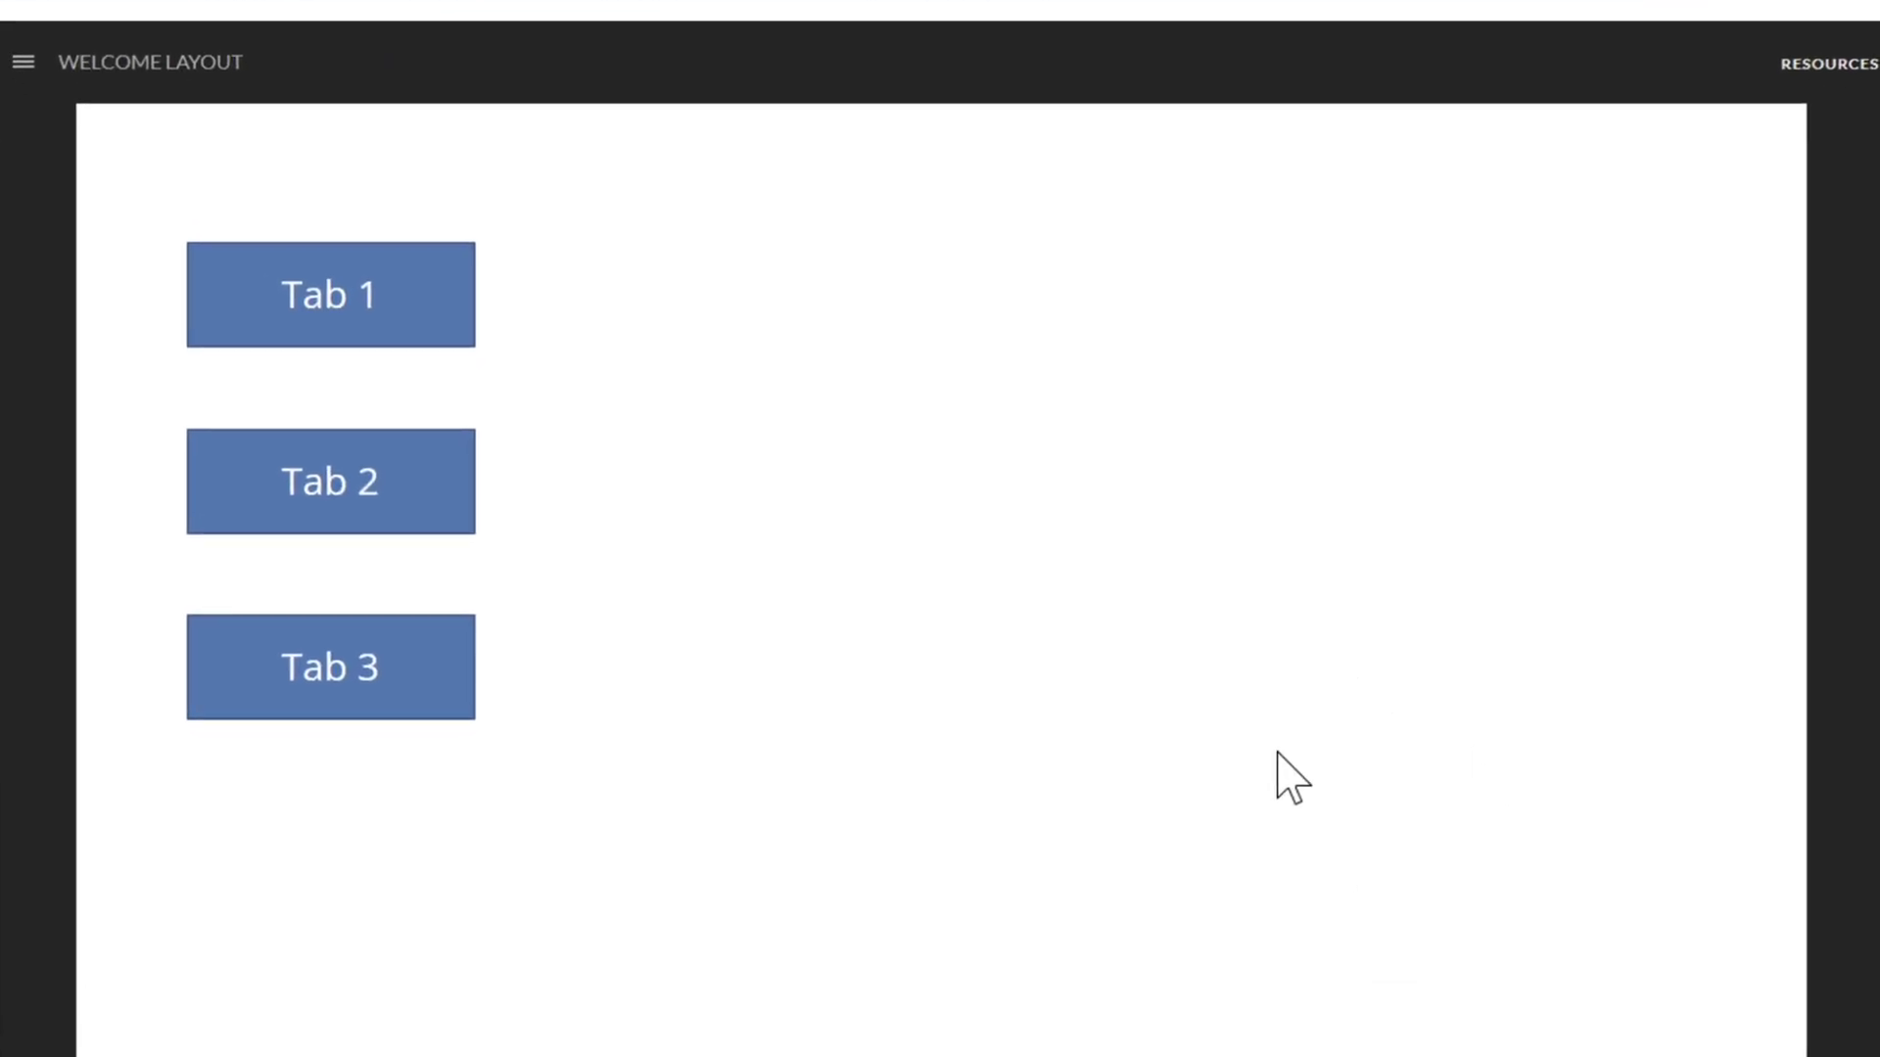
- Click Tab 1, Tab 2 and Tab 3 in preview, then revisit each tab
click(439, 242)
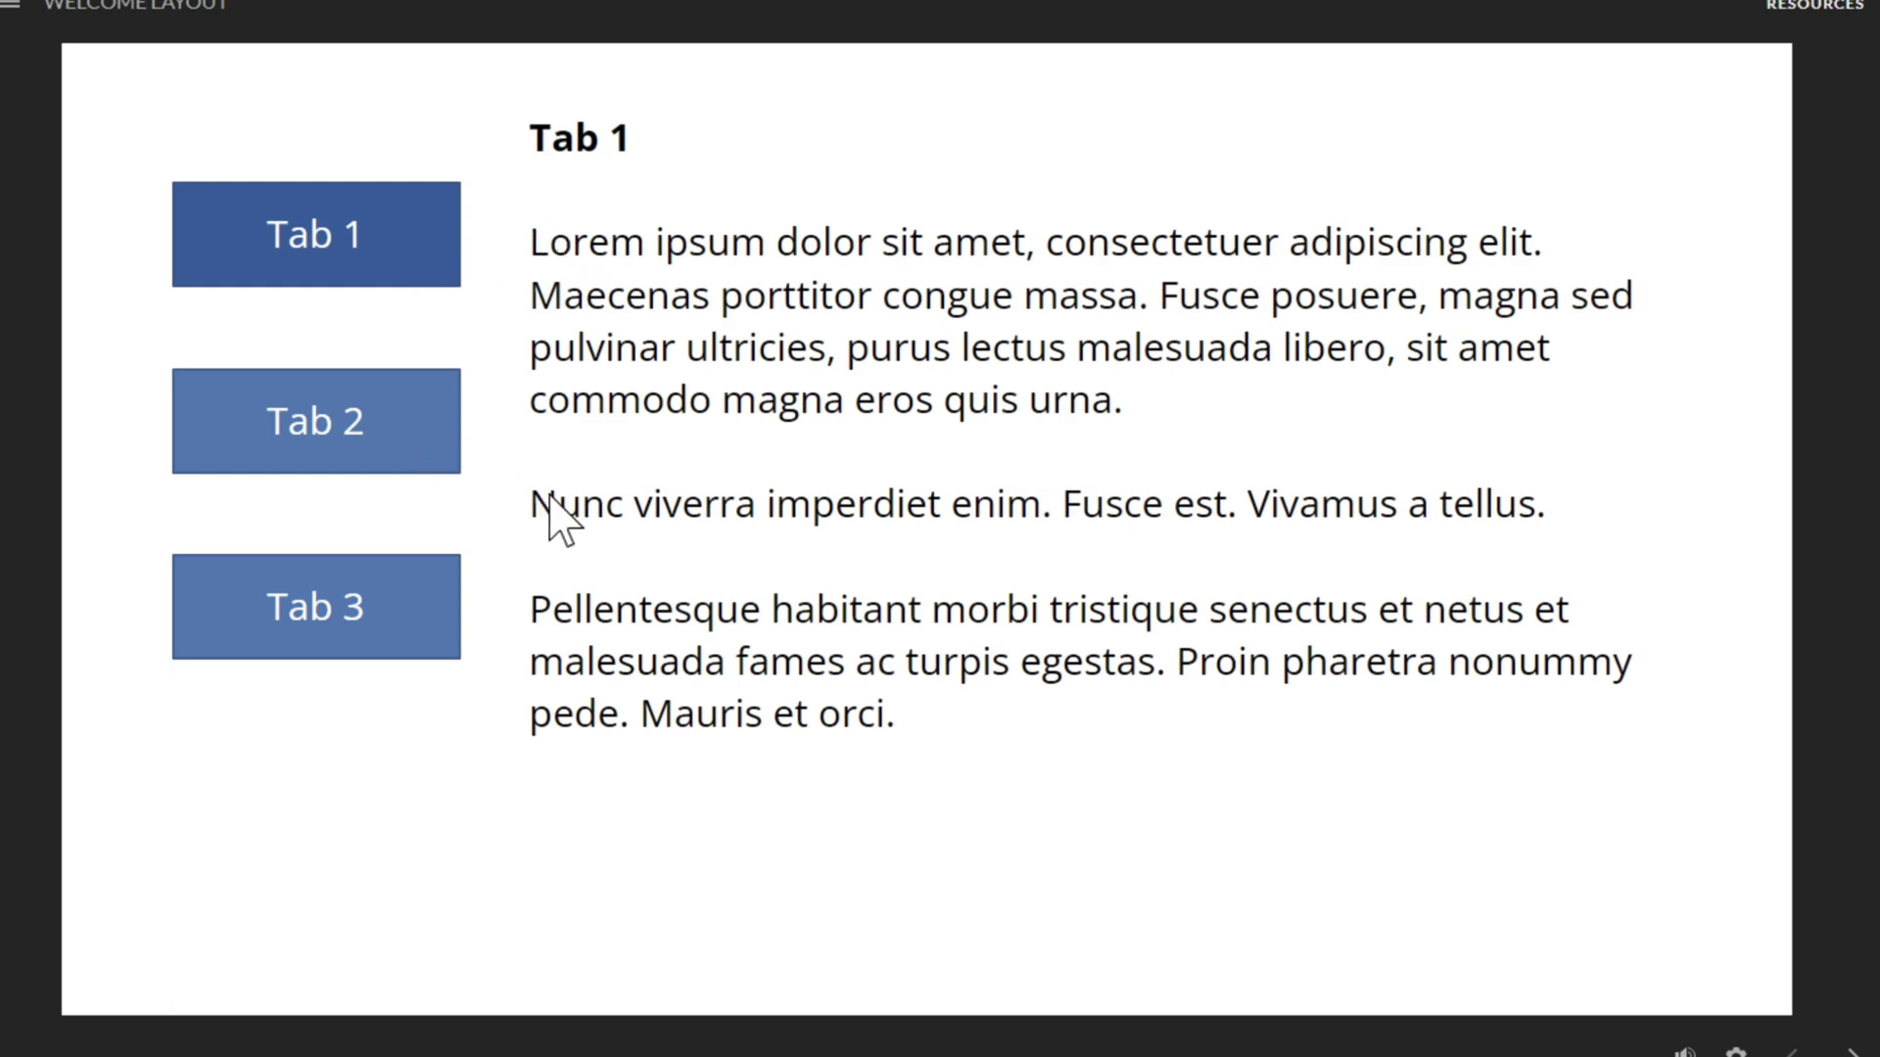
click(400, 444)
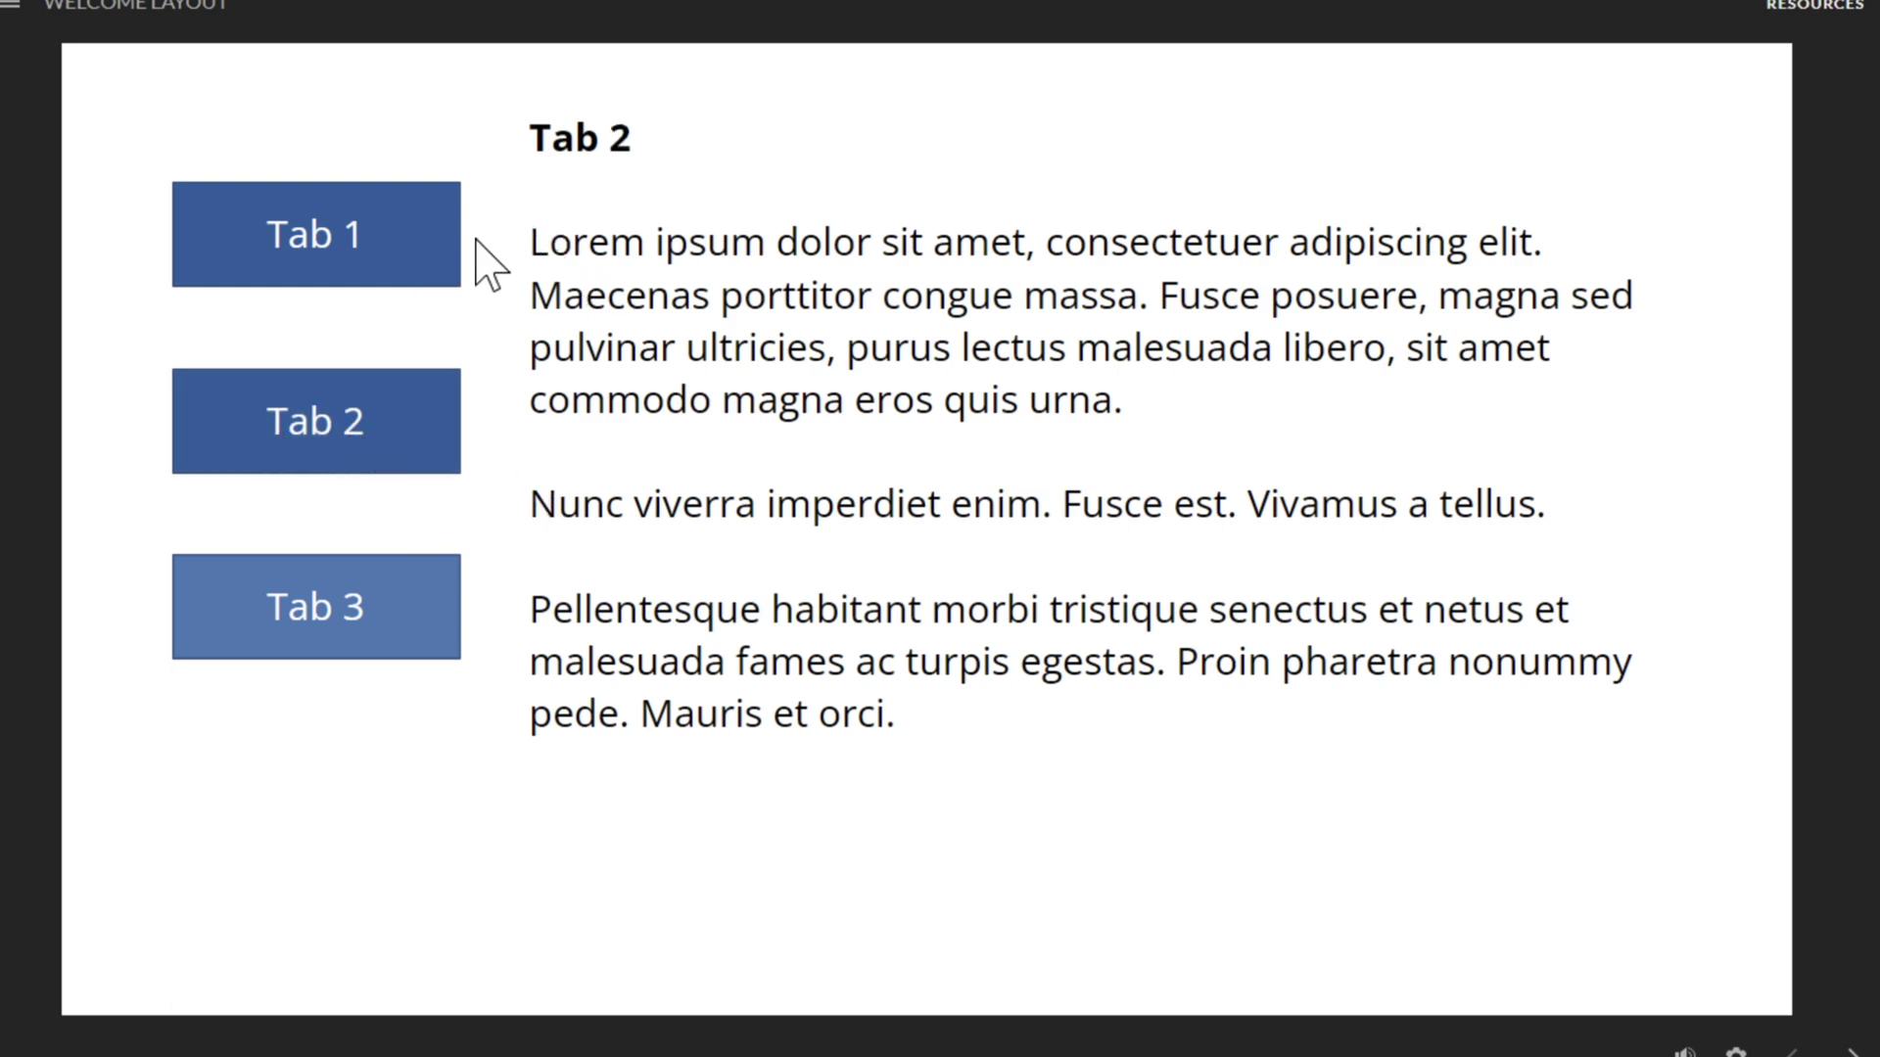
click(431, 614)
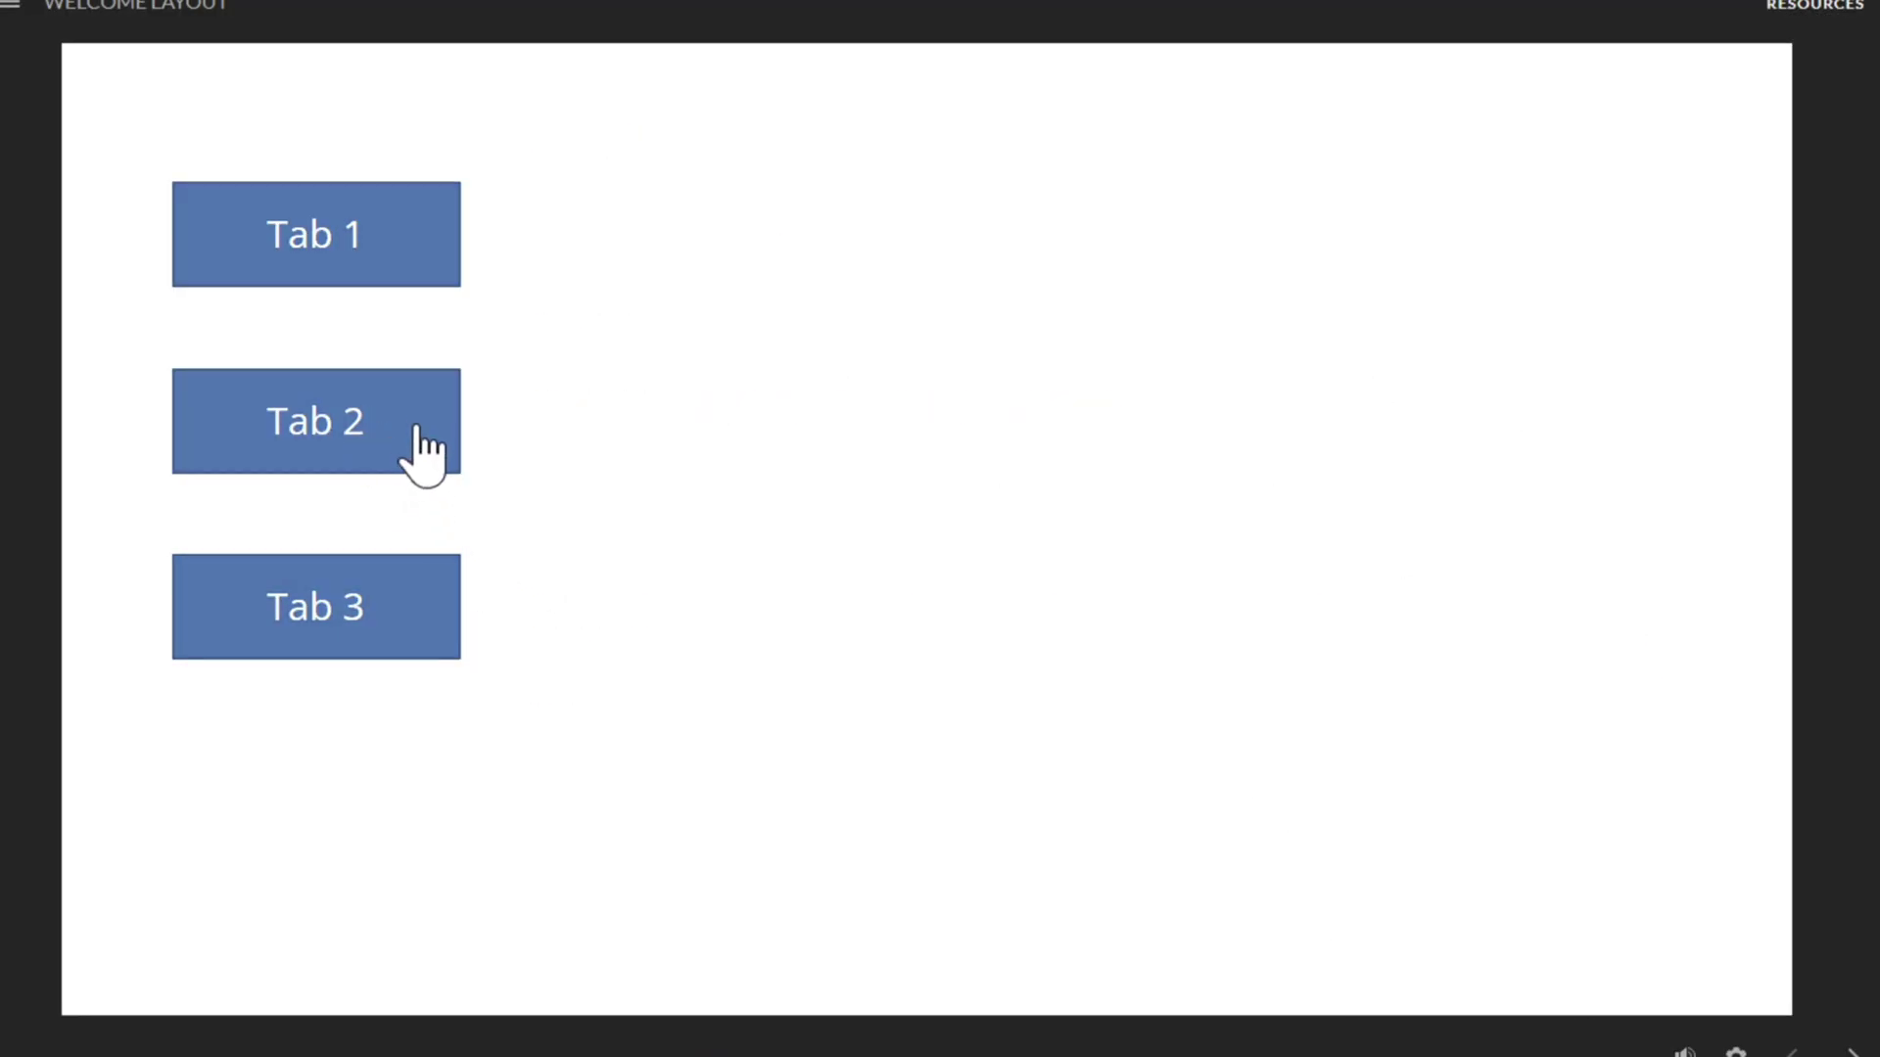
click(419, 449)
click(445, 664)
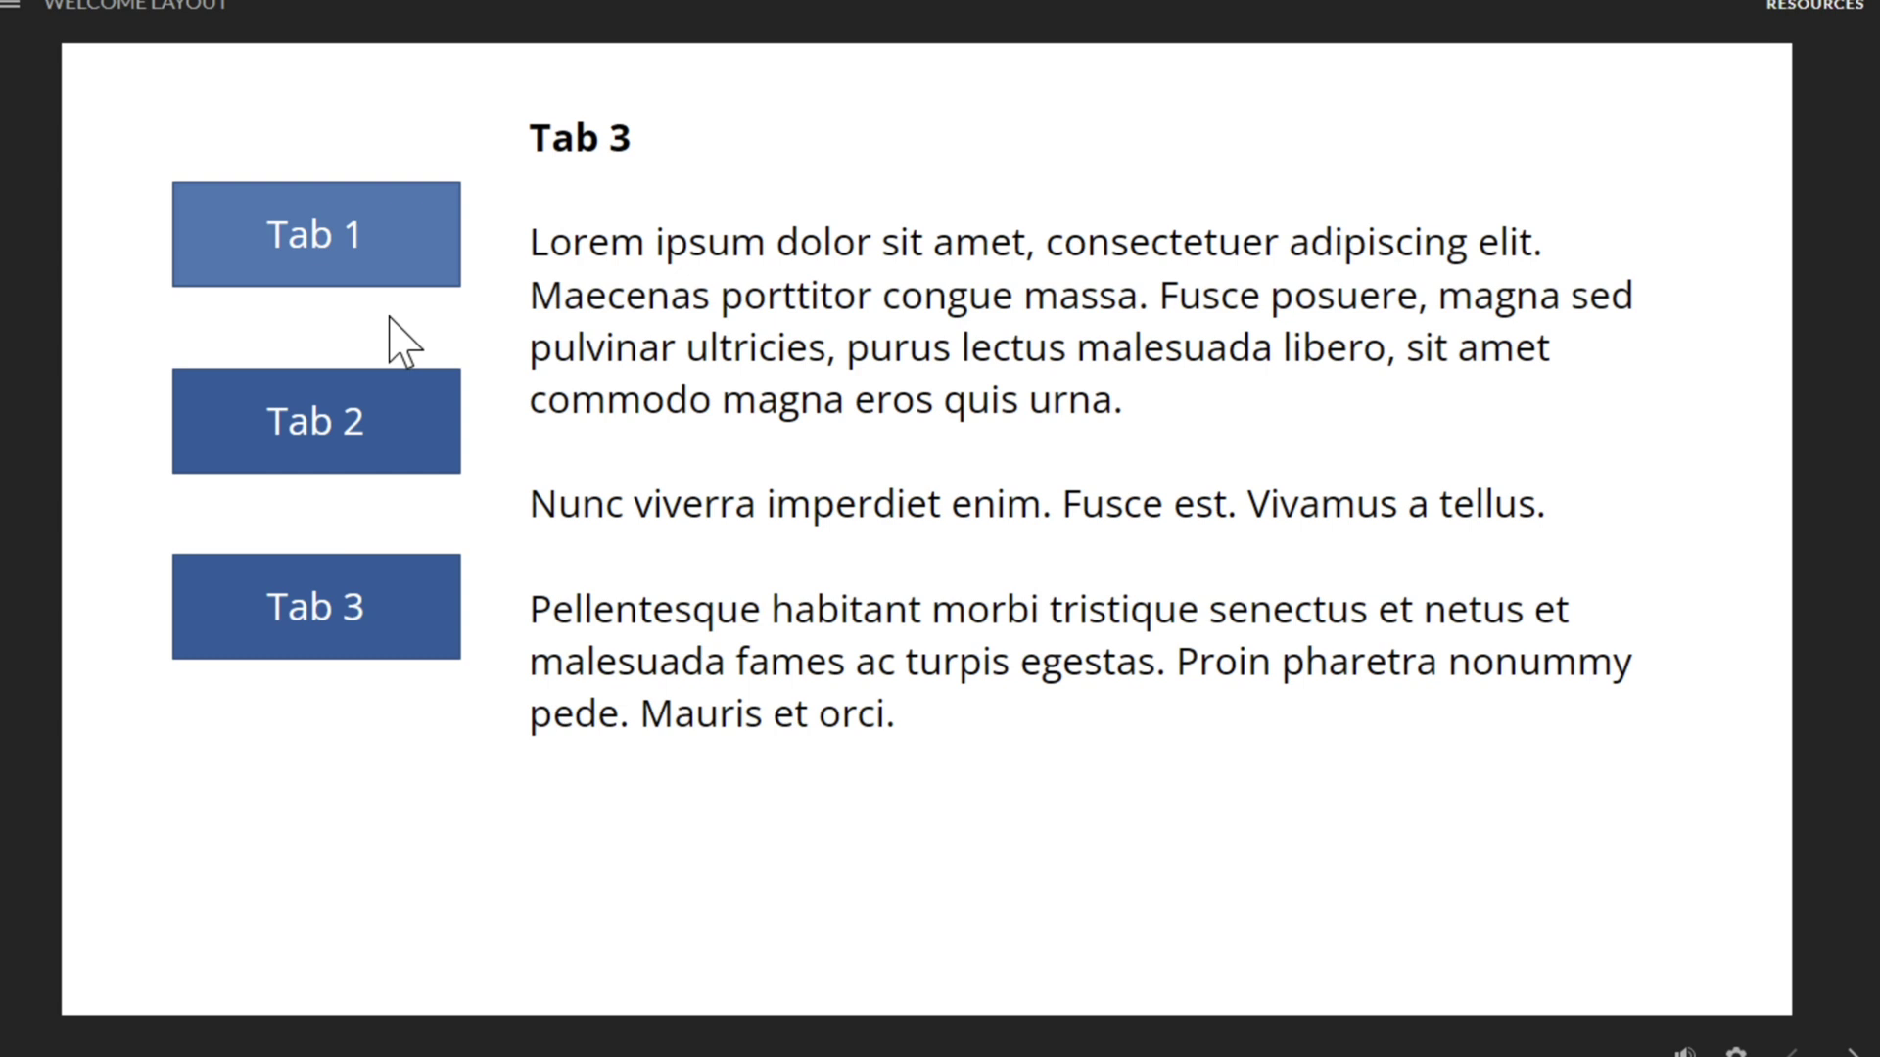
click(399, 282)
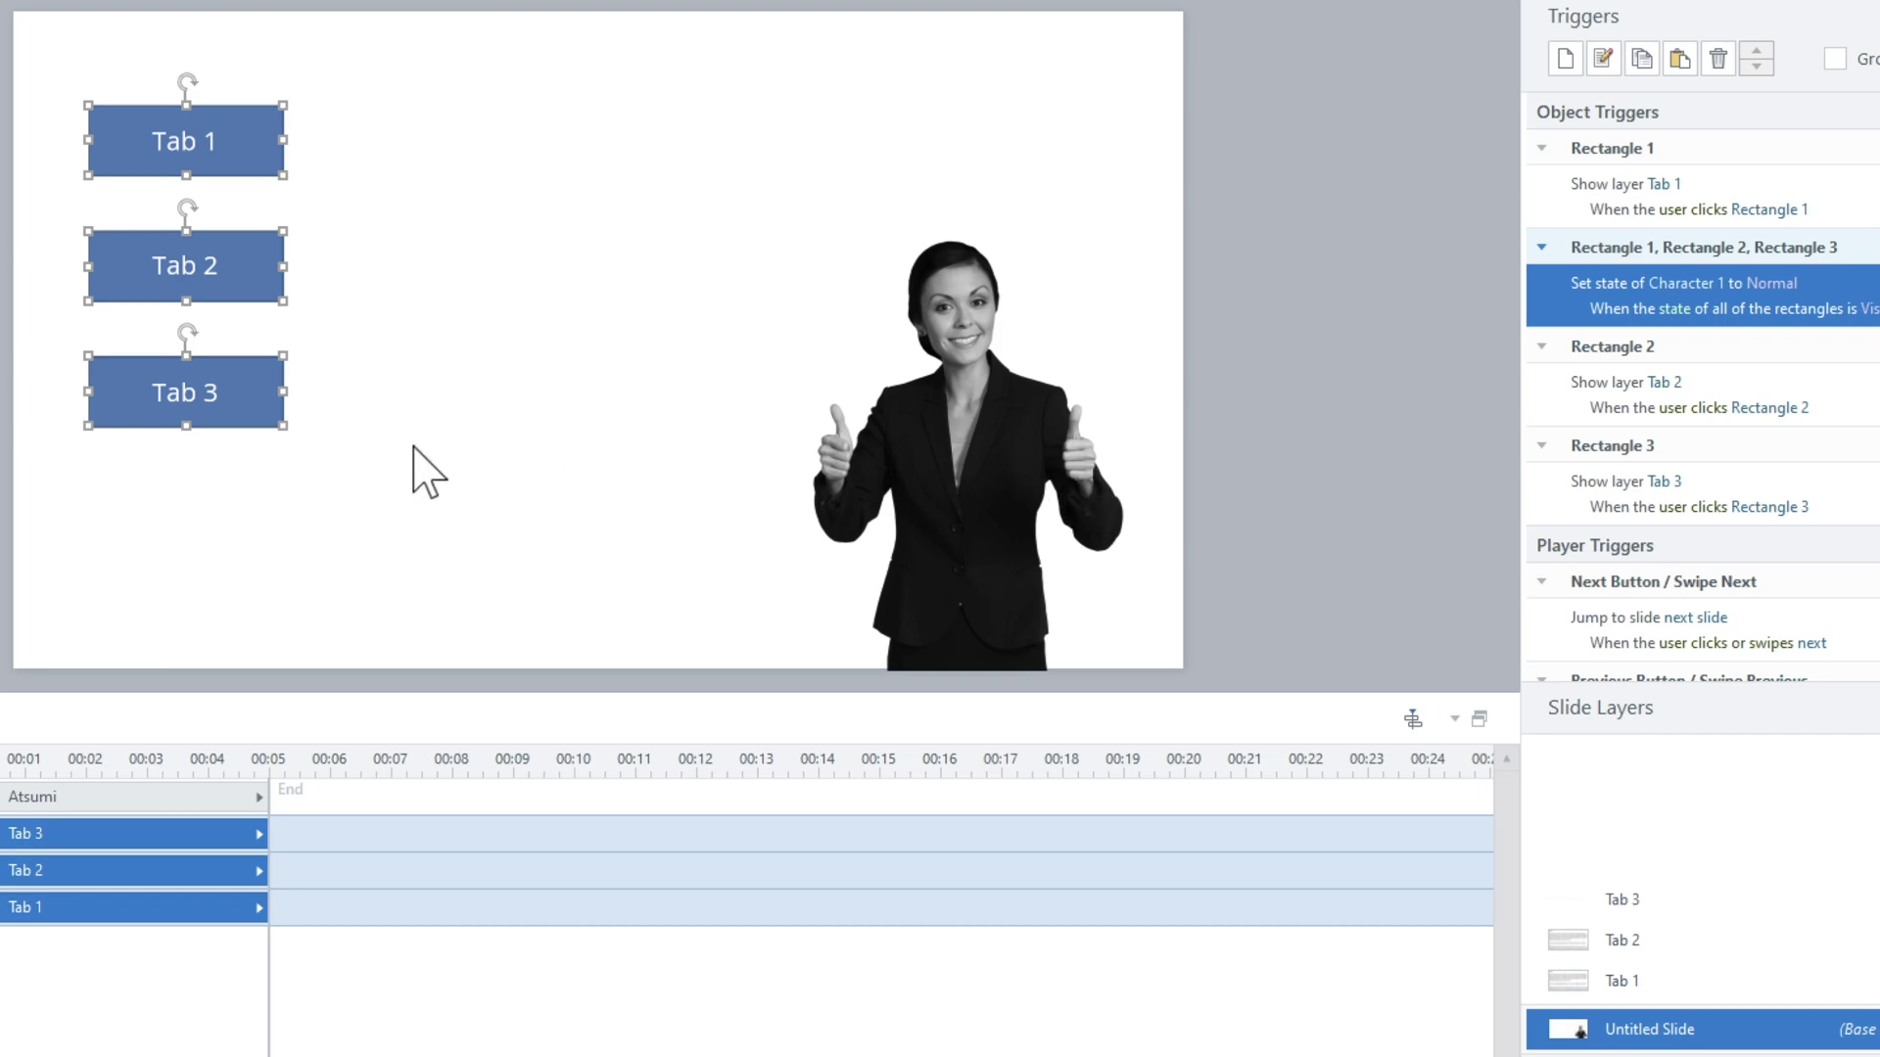
- Add line breaks to the Tab 1 layer text so it wraps around the character
click(1687, 978)
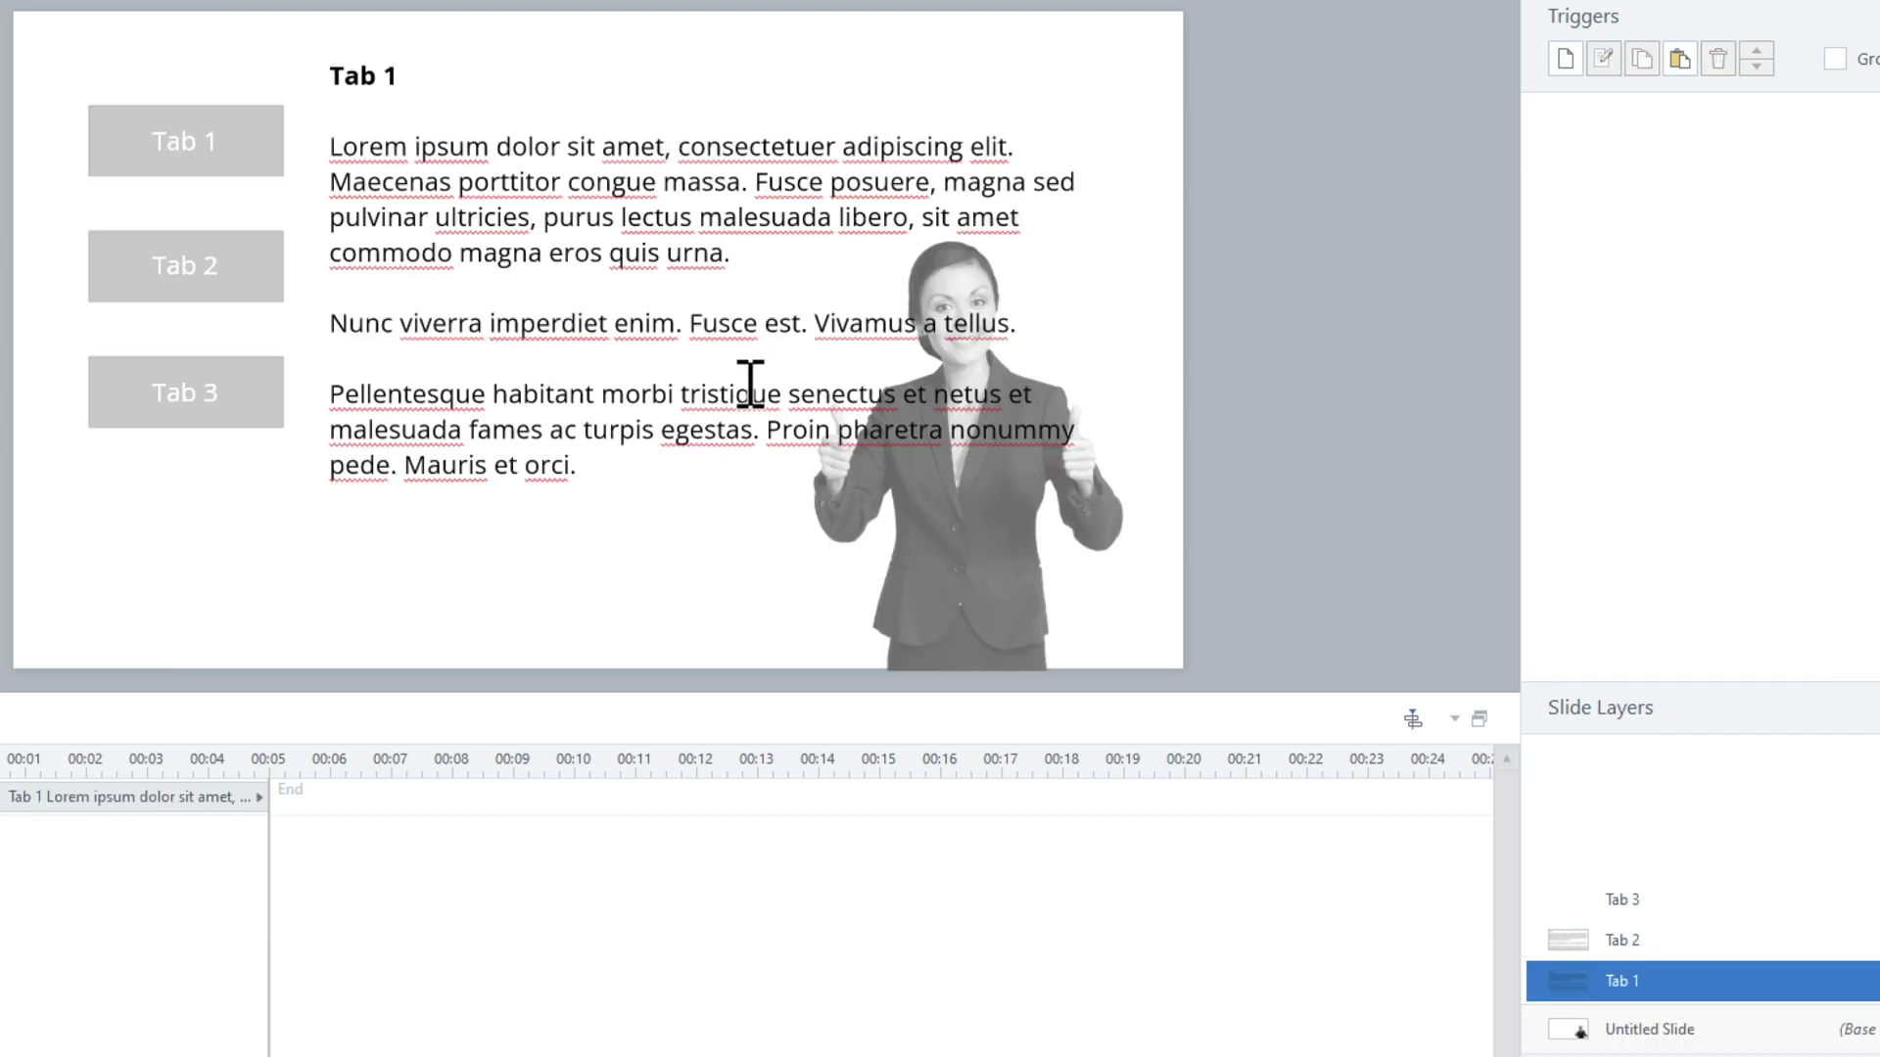
click(562, 500)
drag(562, 499, 398, 323)
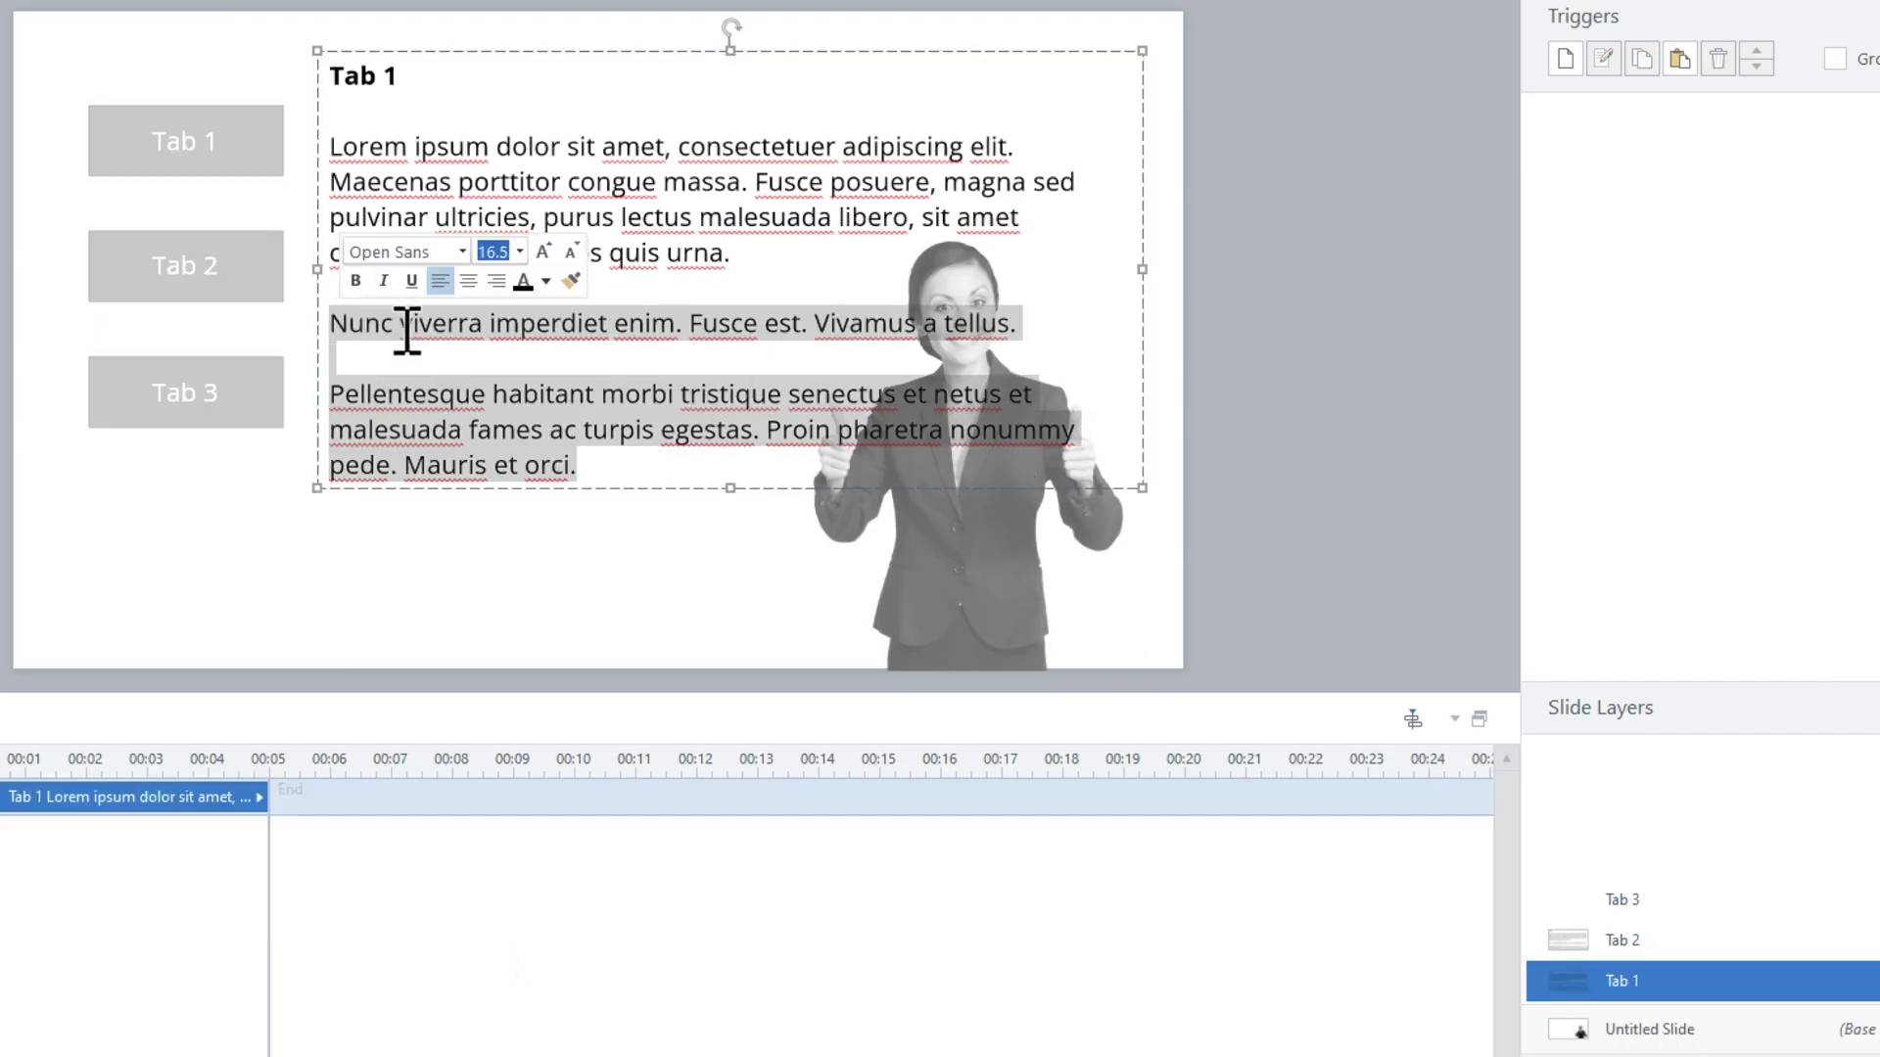
click(815, 322)
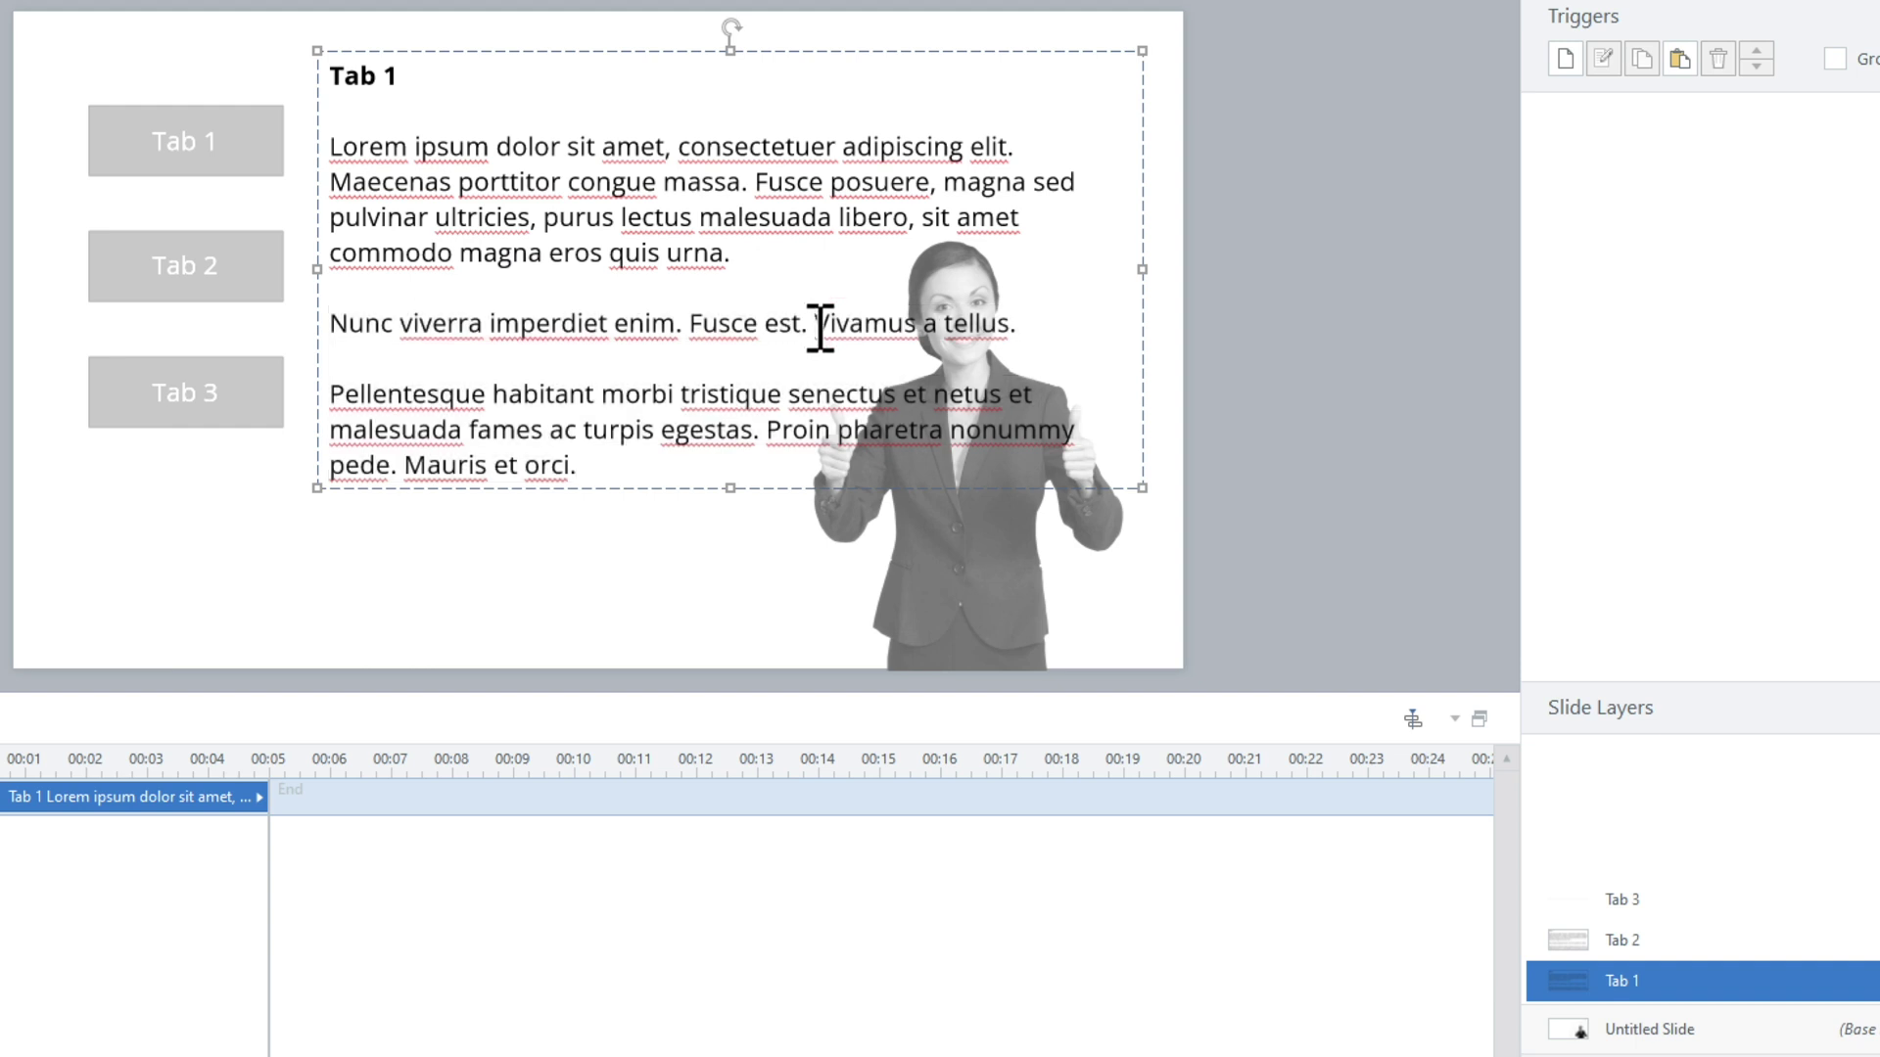
key(Return)
key(Return)
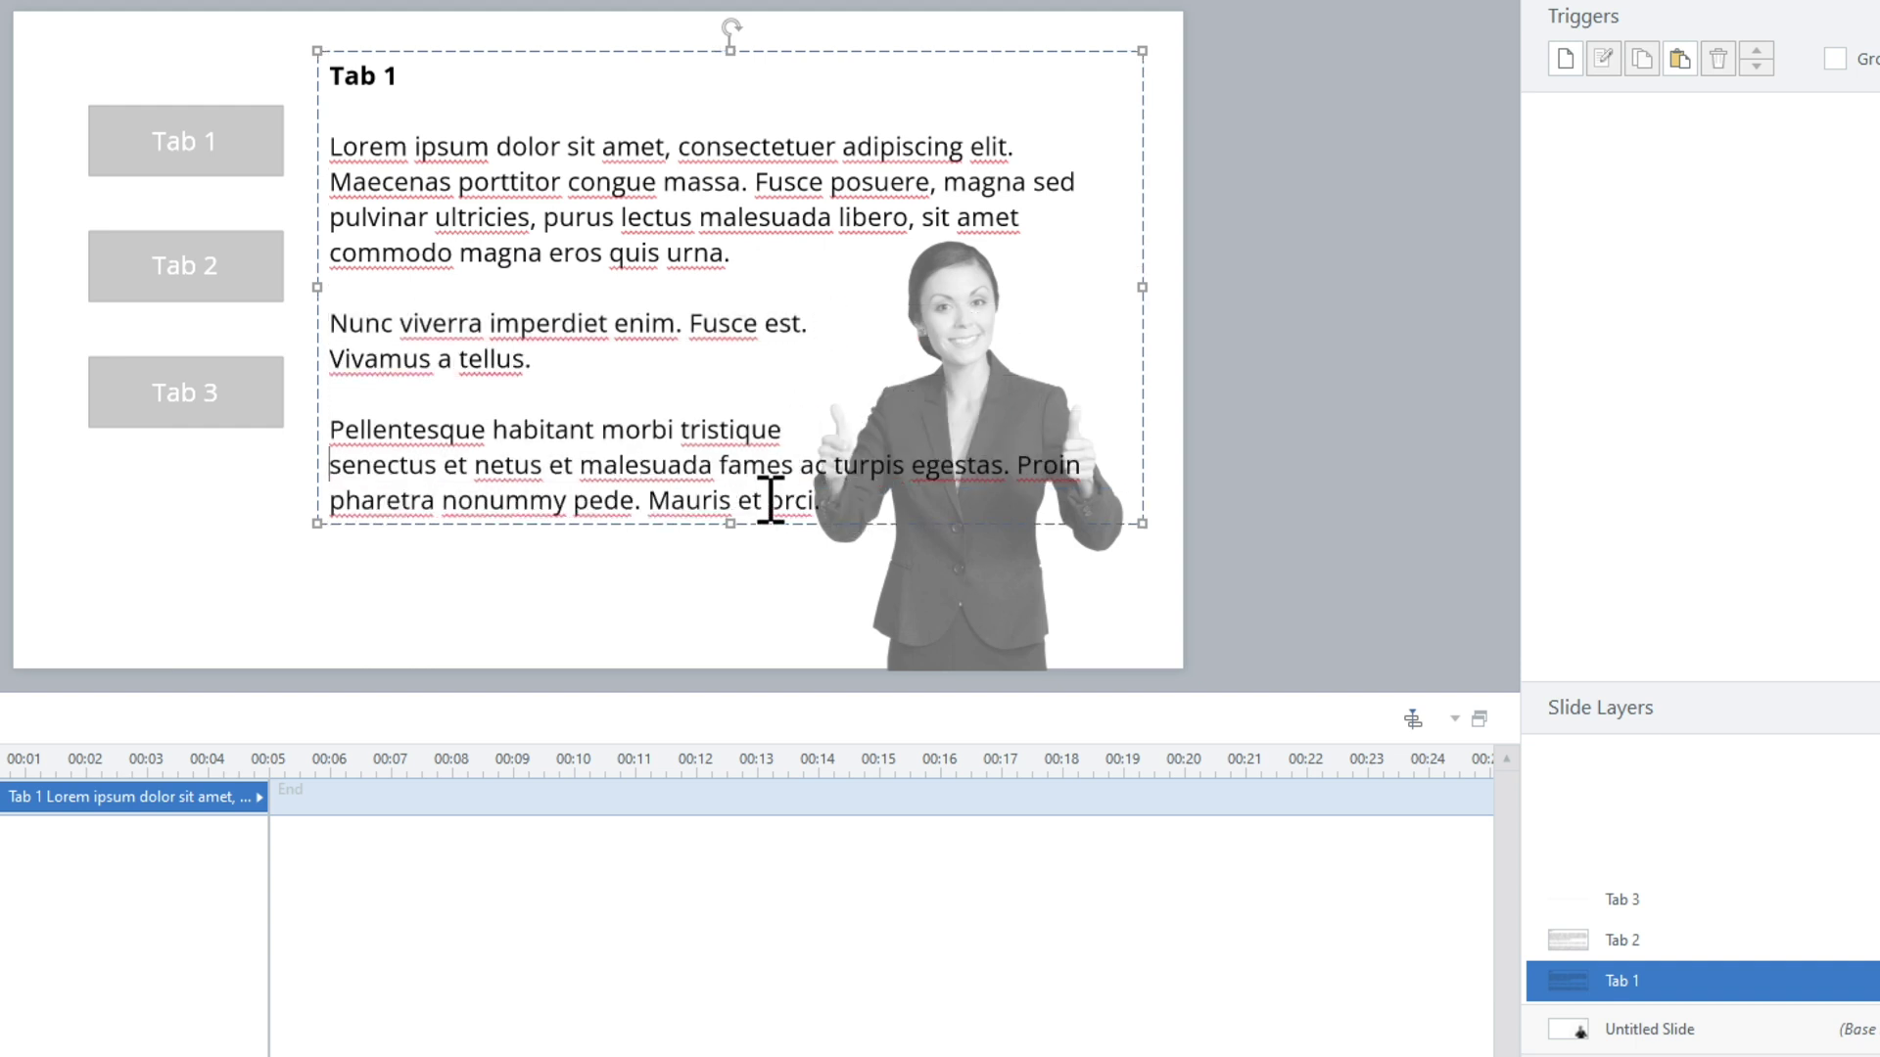
click(802, 468)
key(Return)
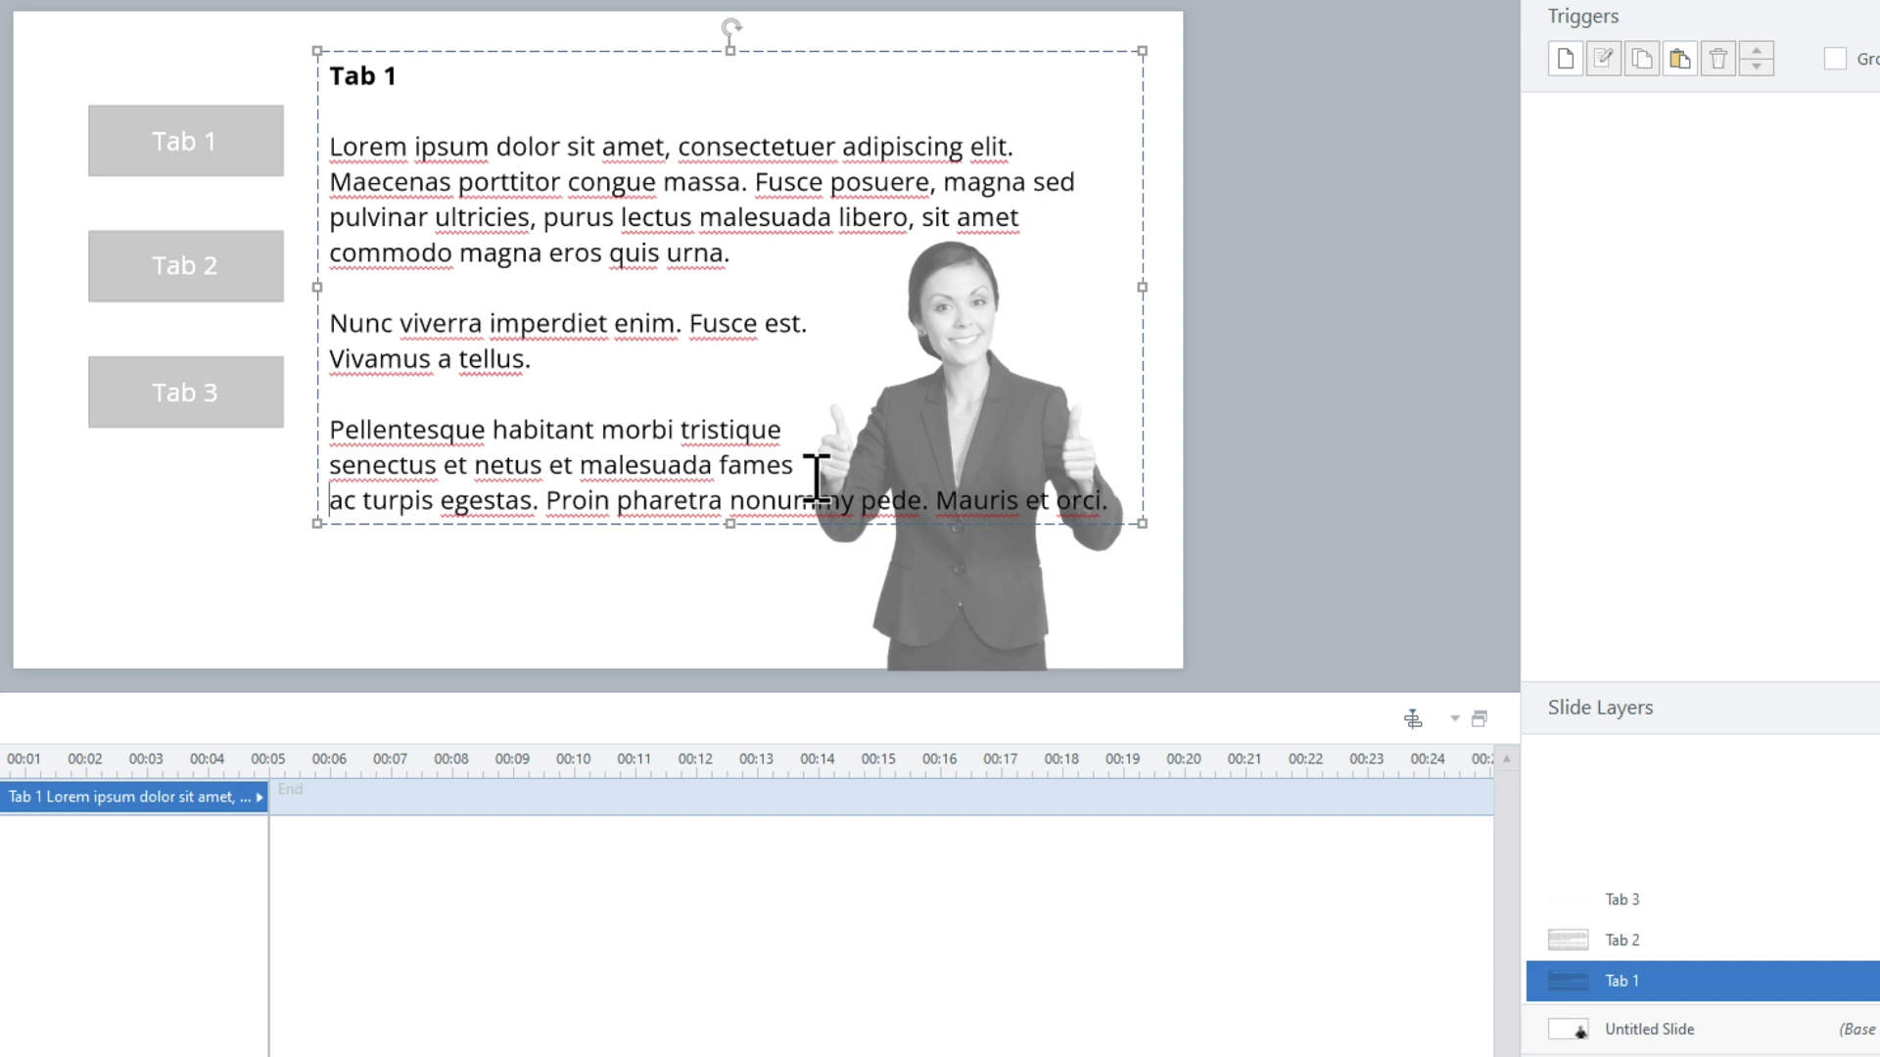
click(733, 503)
key(Return)
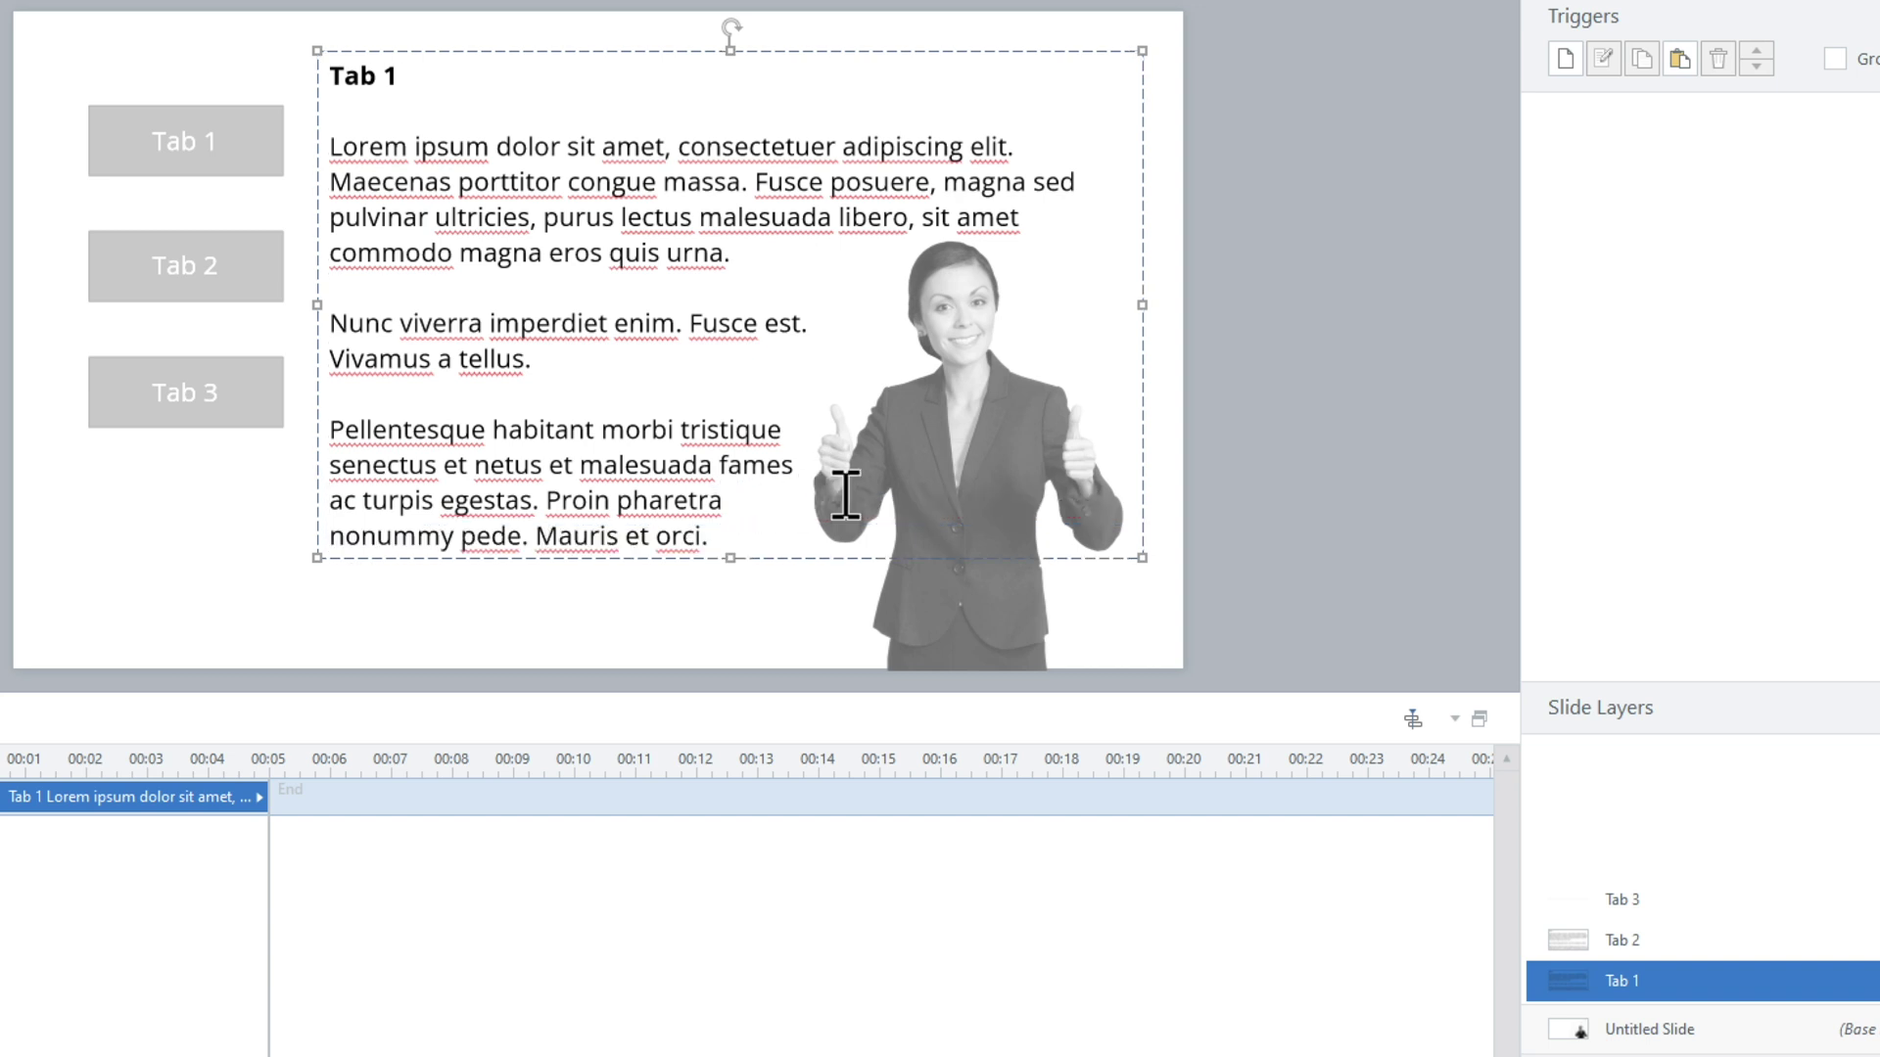
click(1345, 456)
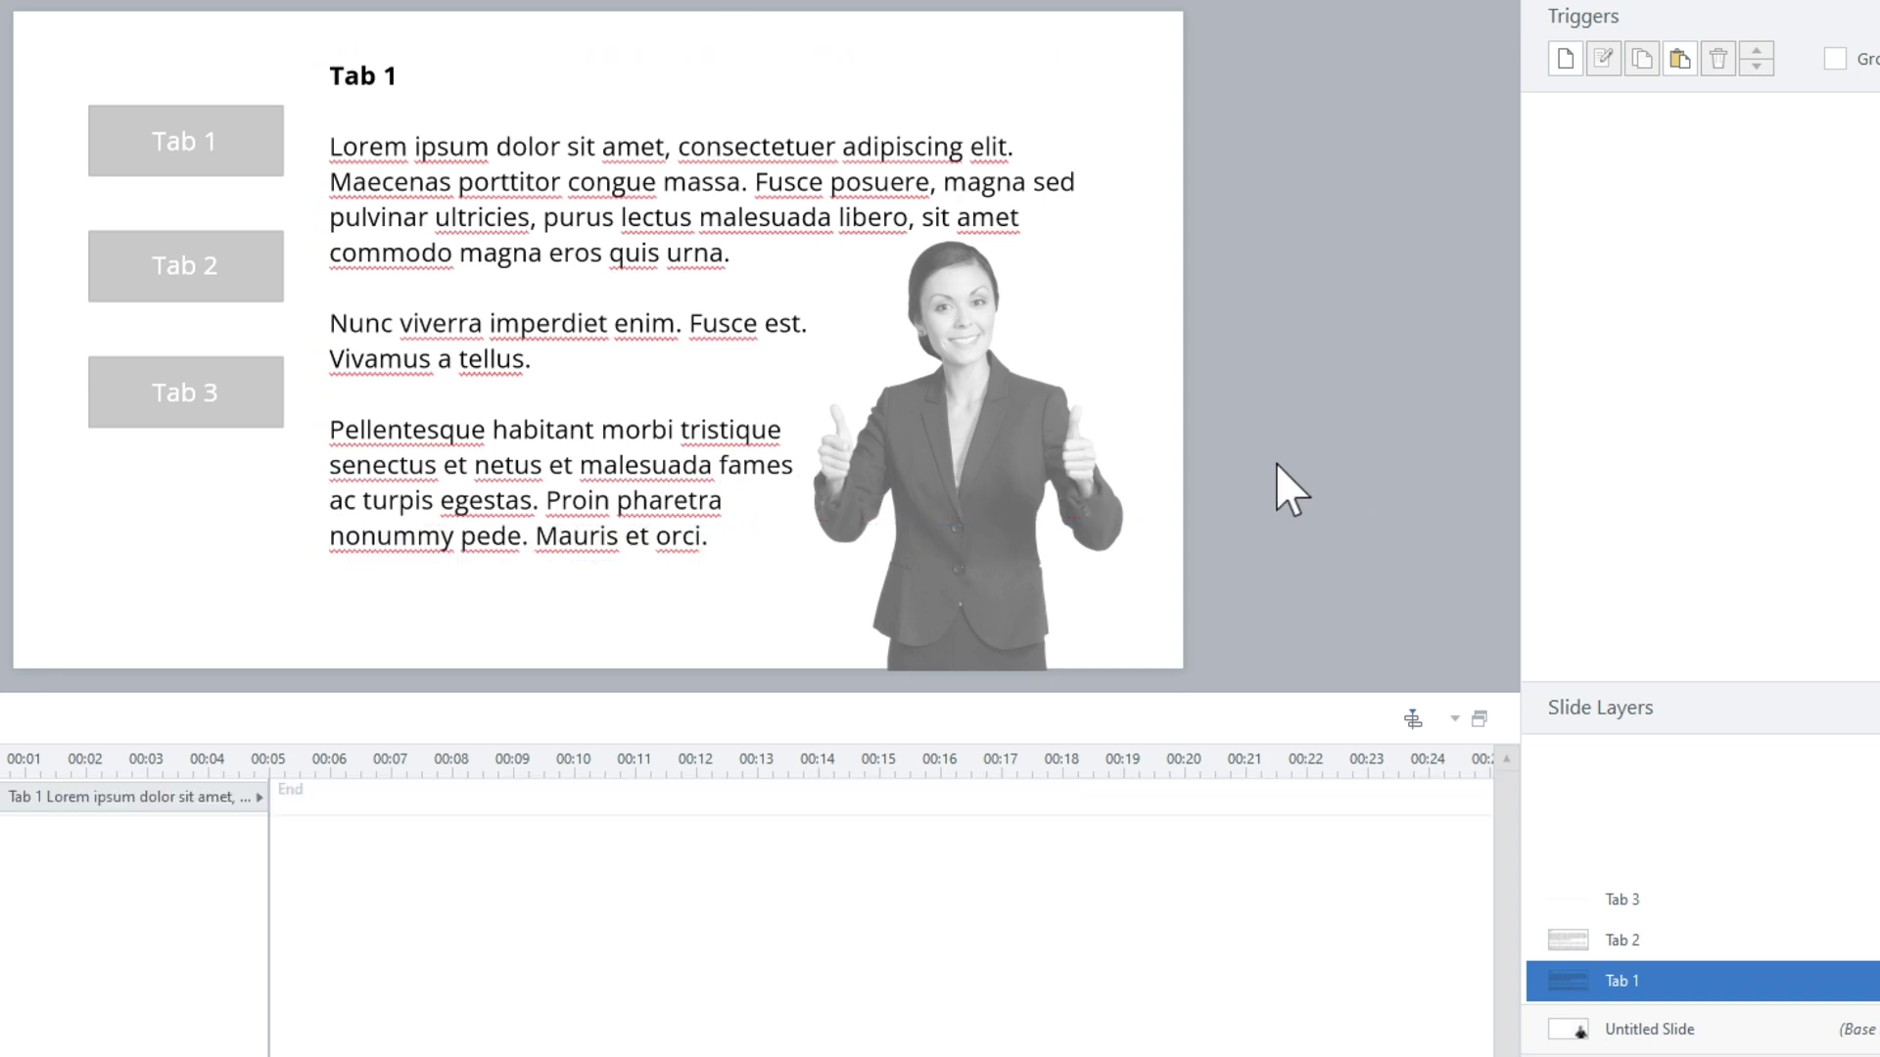
- Copy the rewrapped Tab 1 text and paste it over the Tab 2 and Tab 3 text
drag(723, 536, 333, 162)
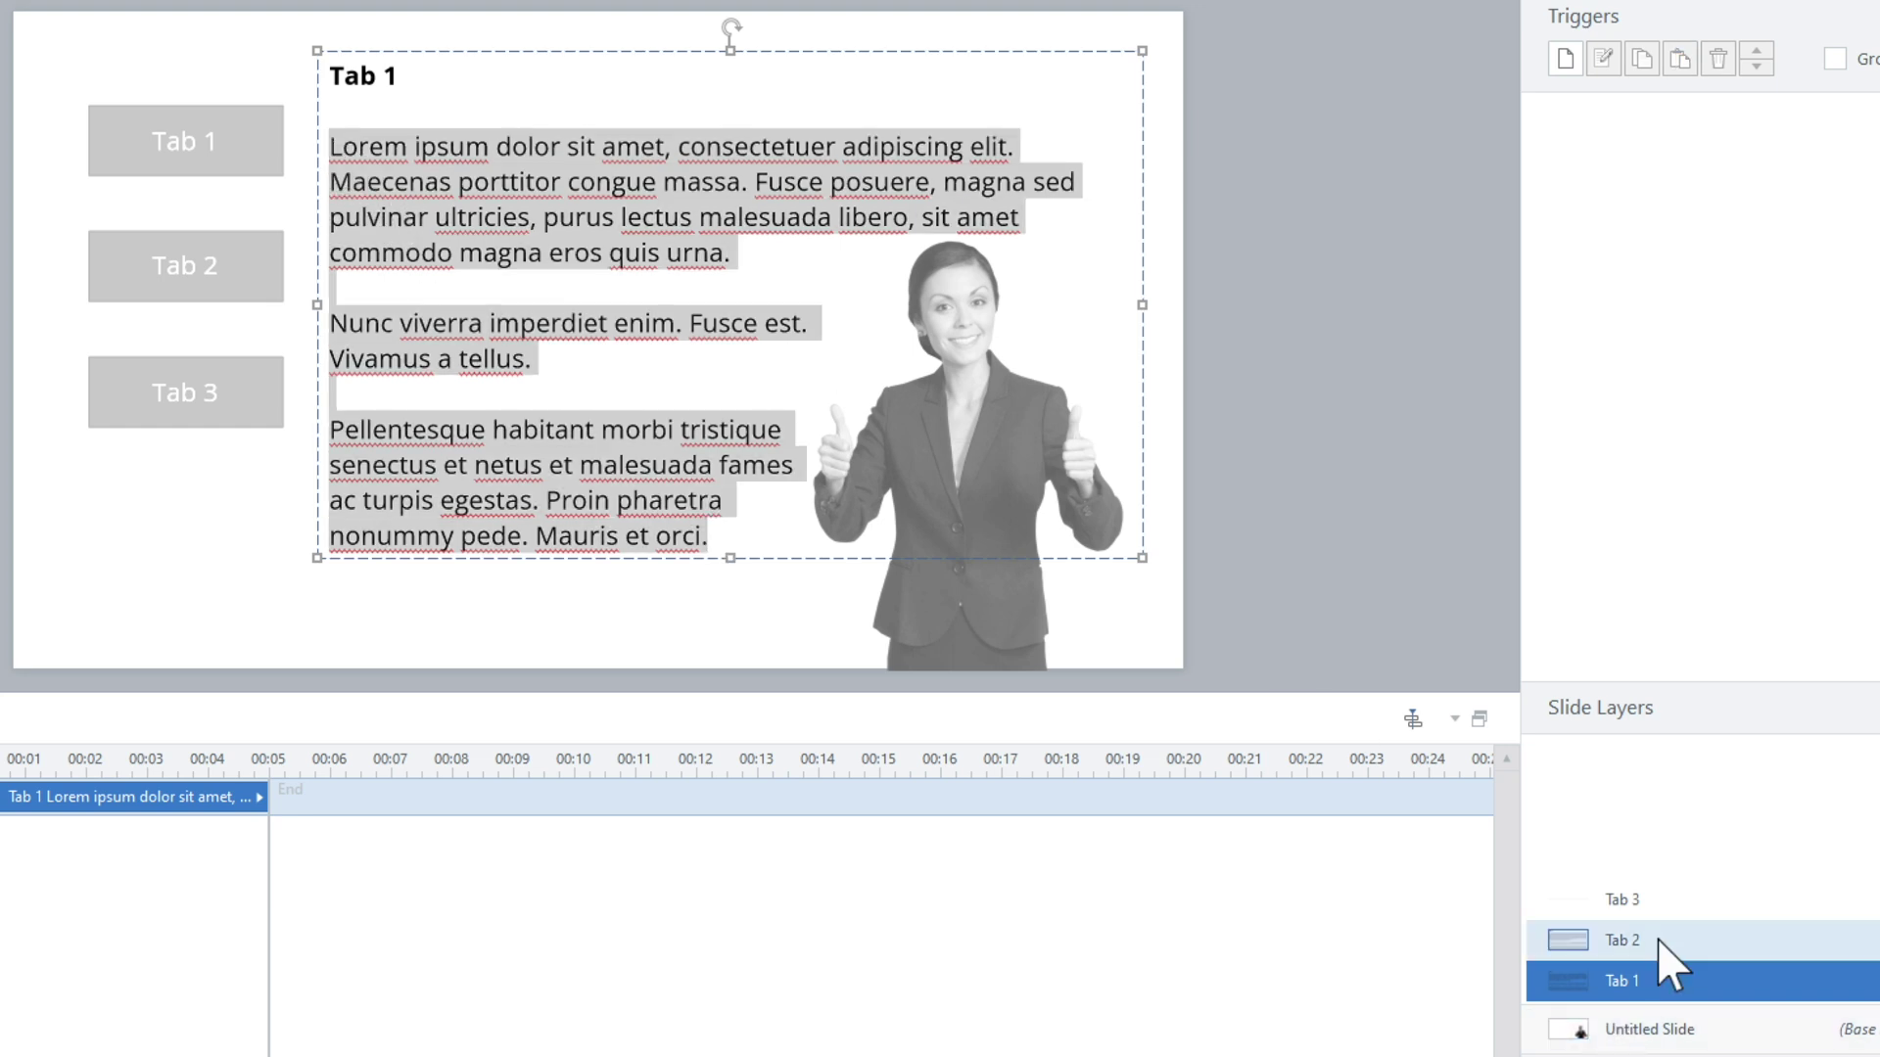
click(1659, 940)
drag(577, 465, 331, 147)
key(ctrl+c)
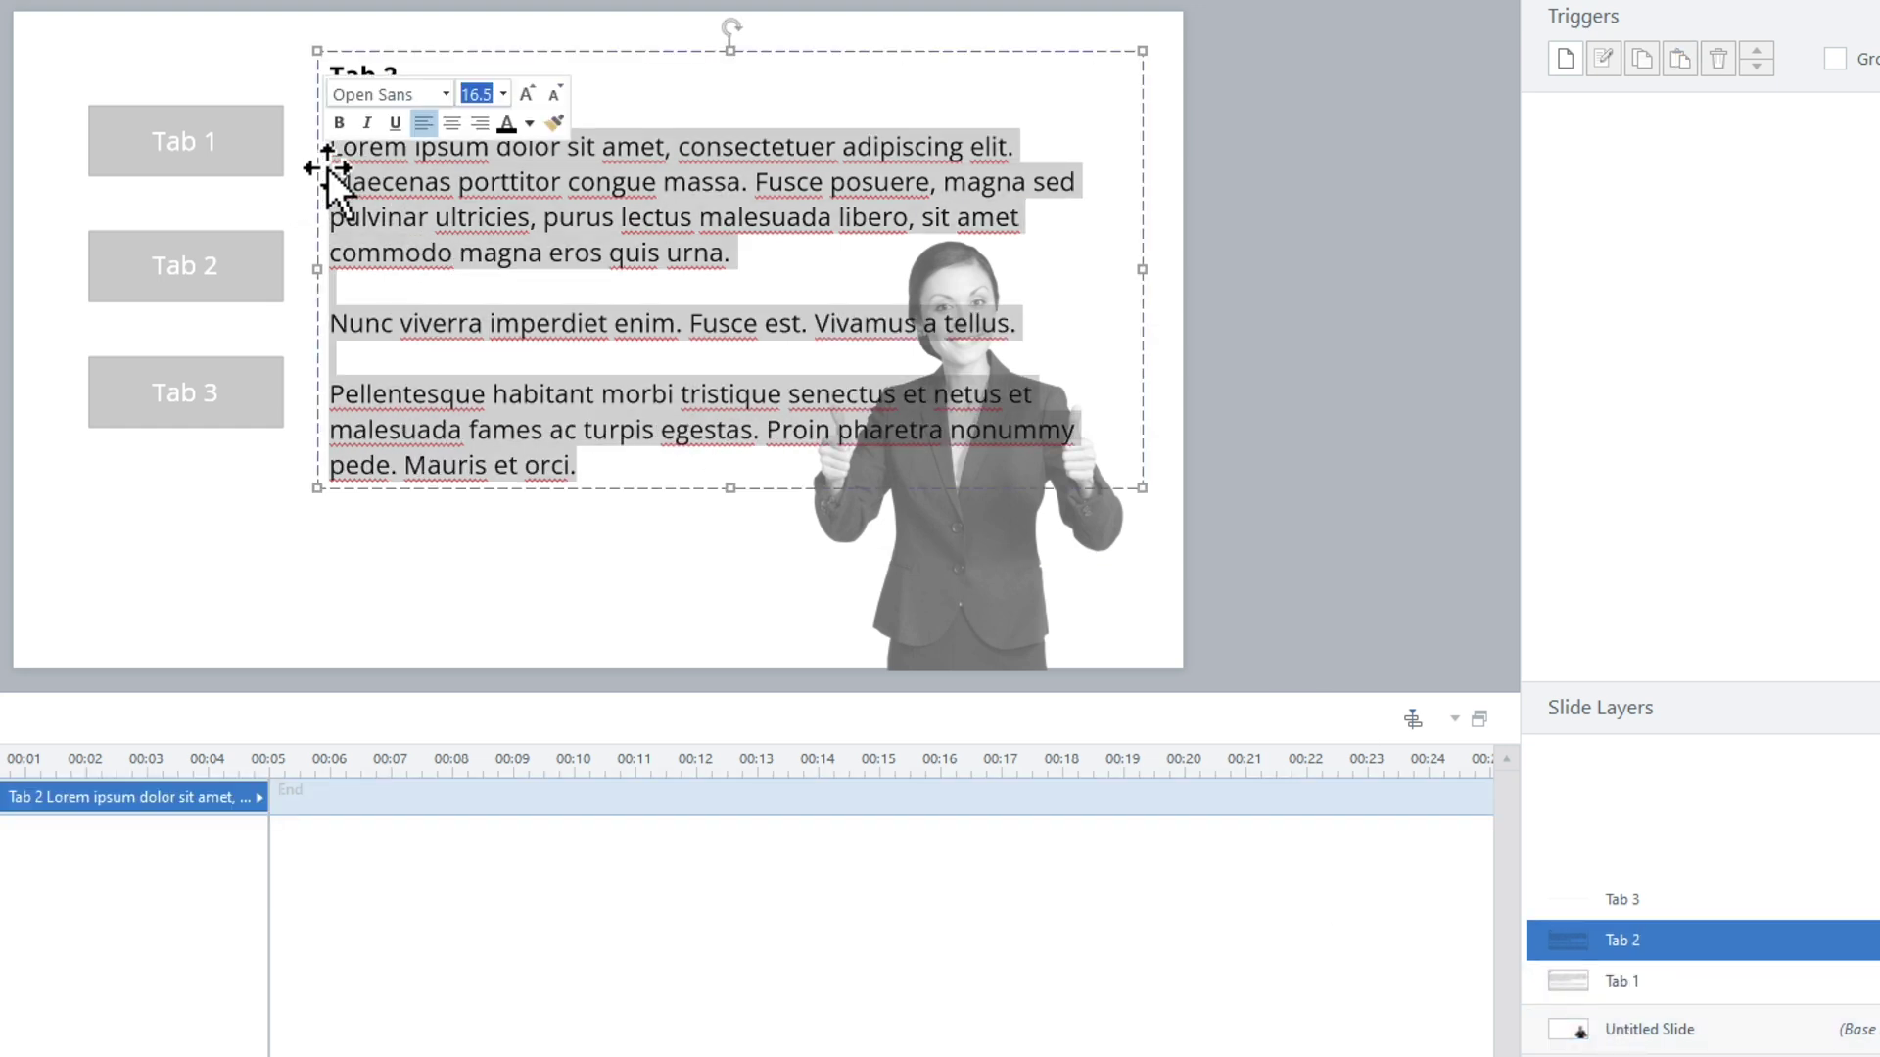
click(1028, 503)
click(1636, 899)
click(554, 470)
drag(590, 472, 331, 119)
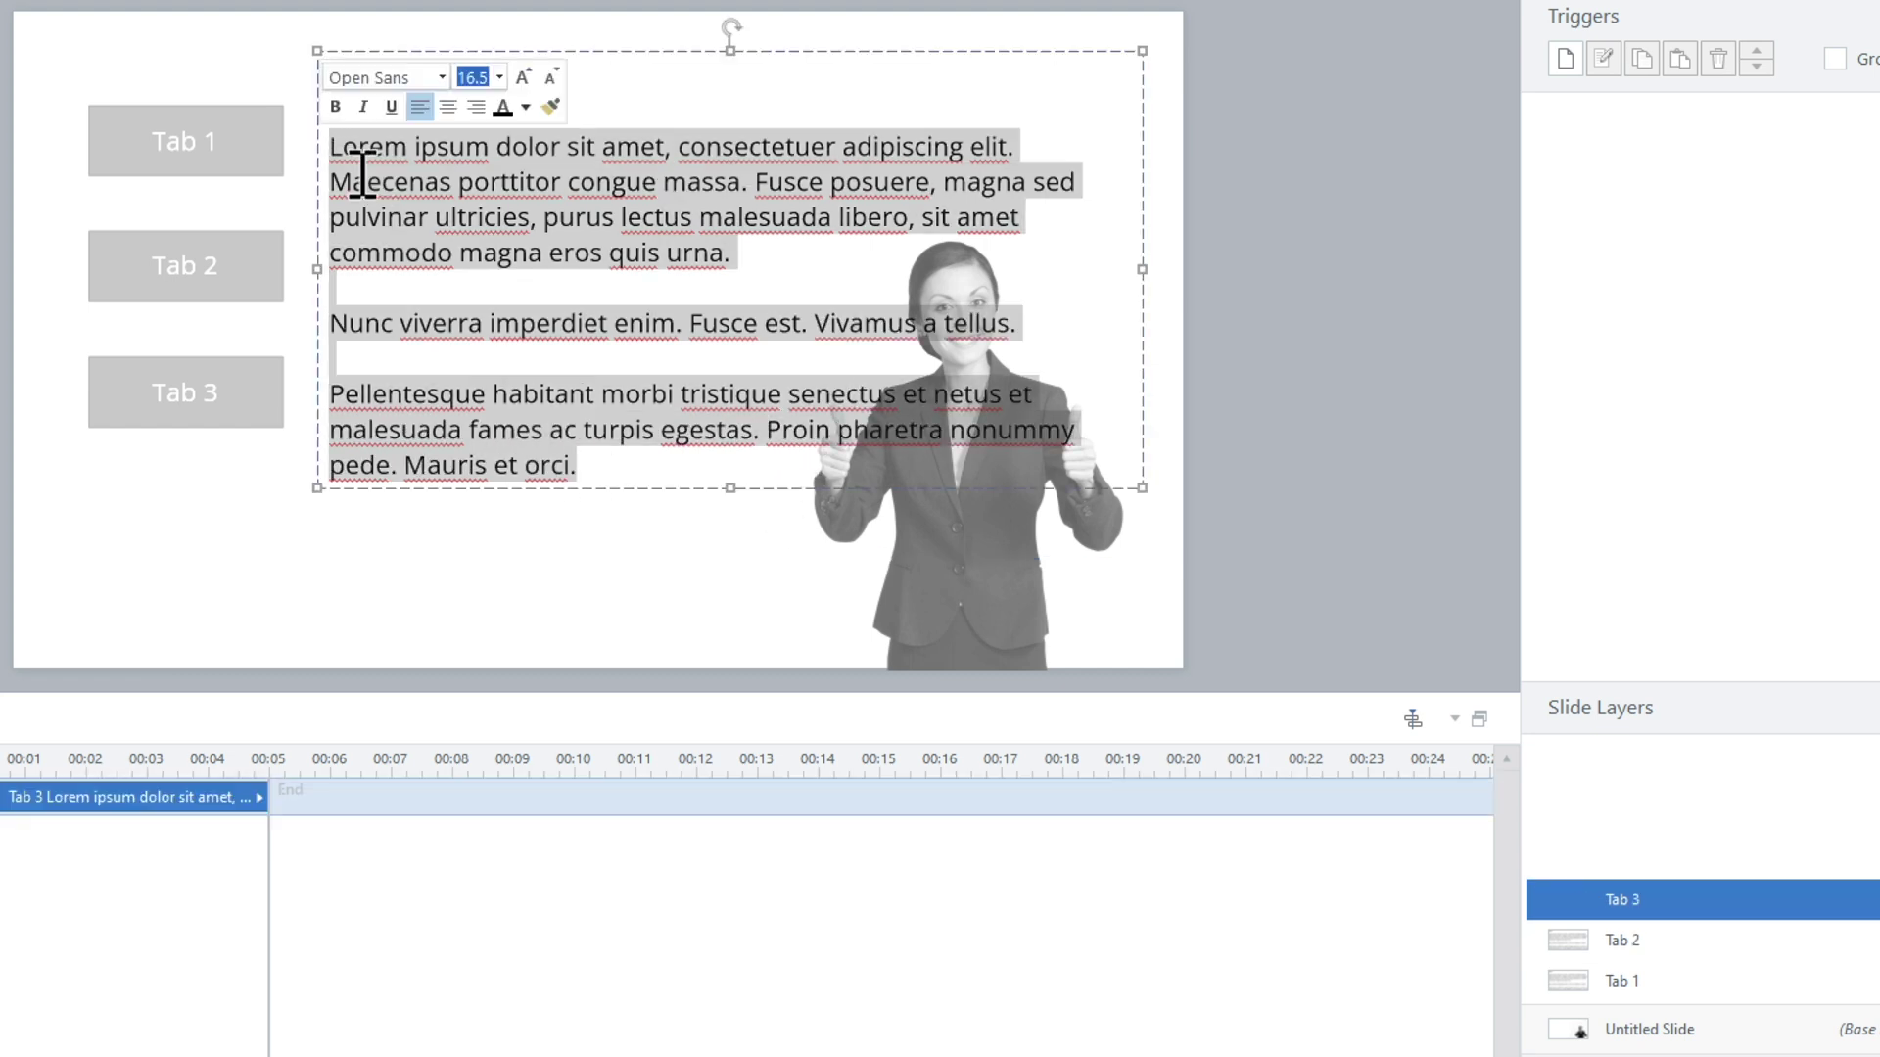
key(ctrl+v)
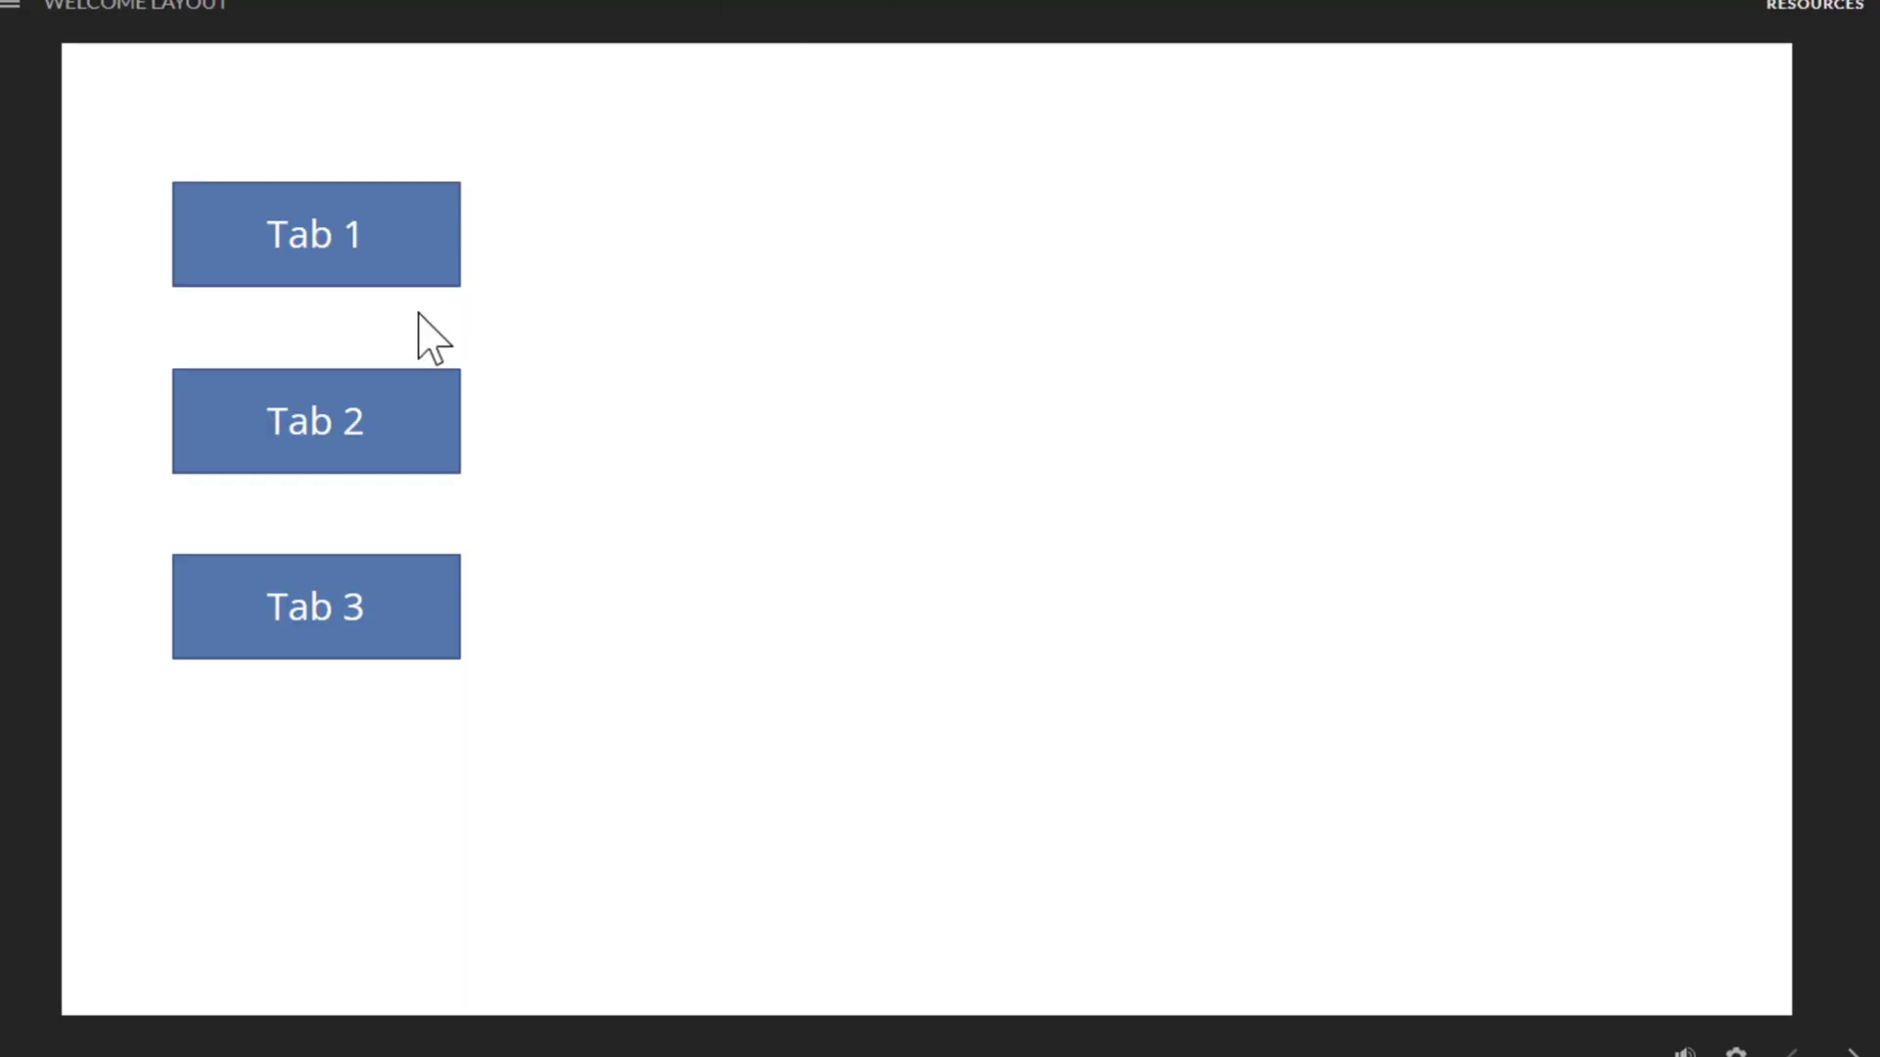
- Click Tab 1, Tab 2 and Tab 3 in preview to check the rewrapped text
click(421, 279)
click(427, 455)
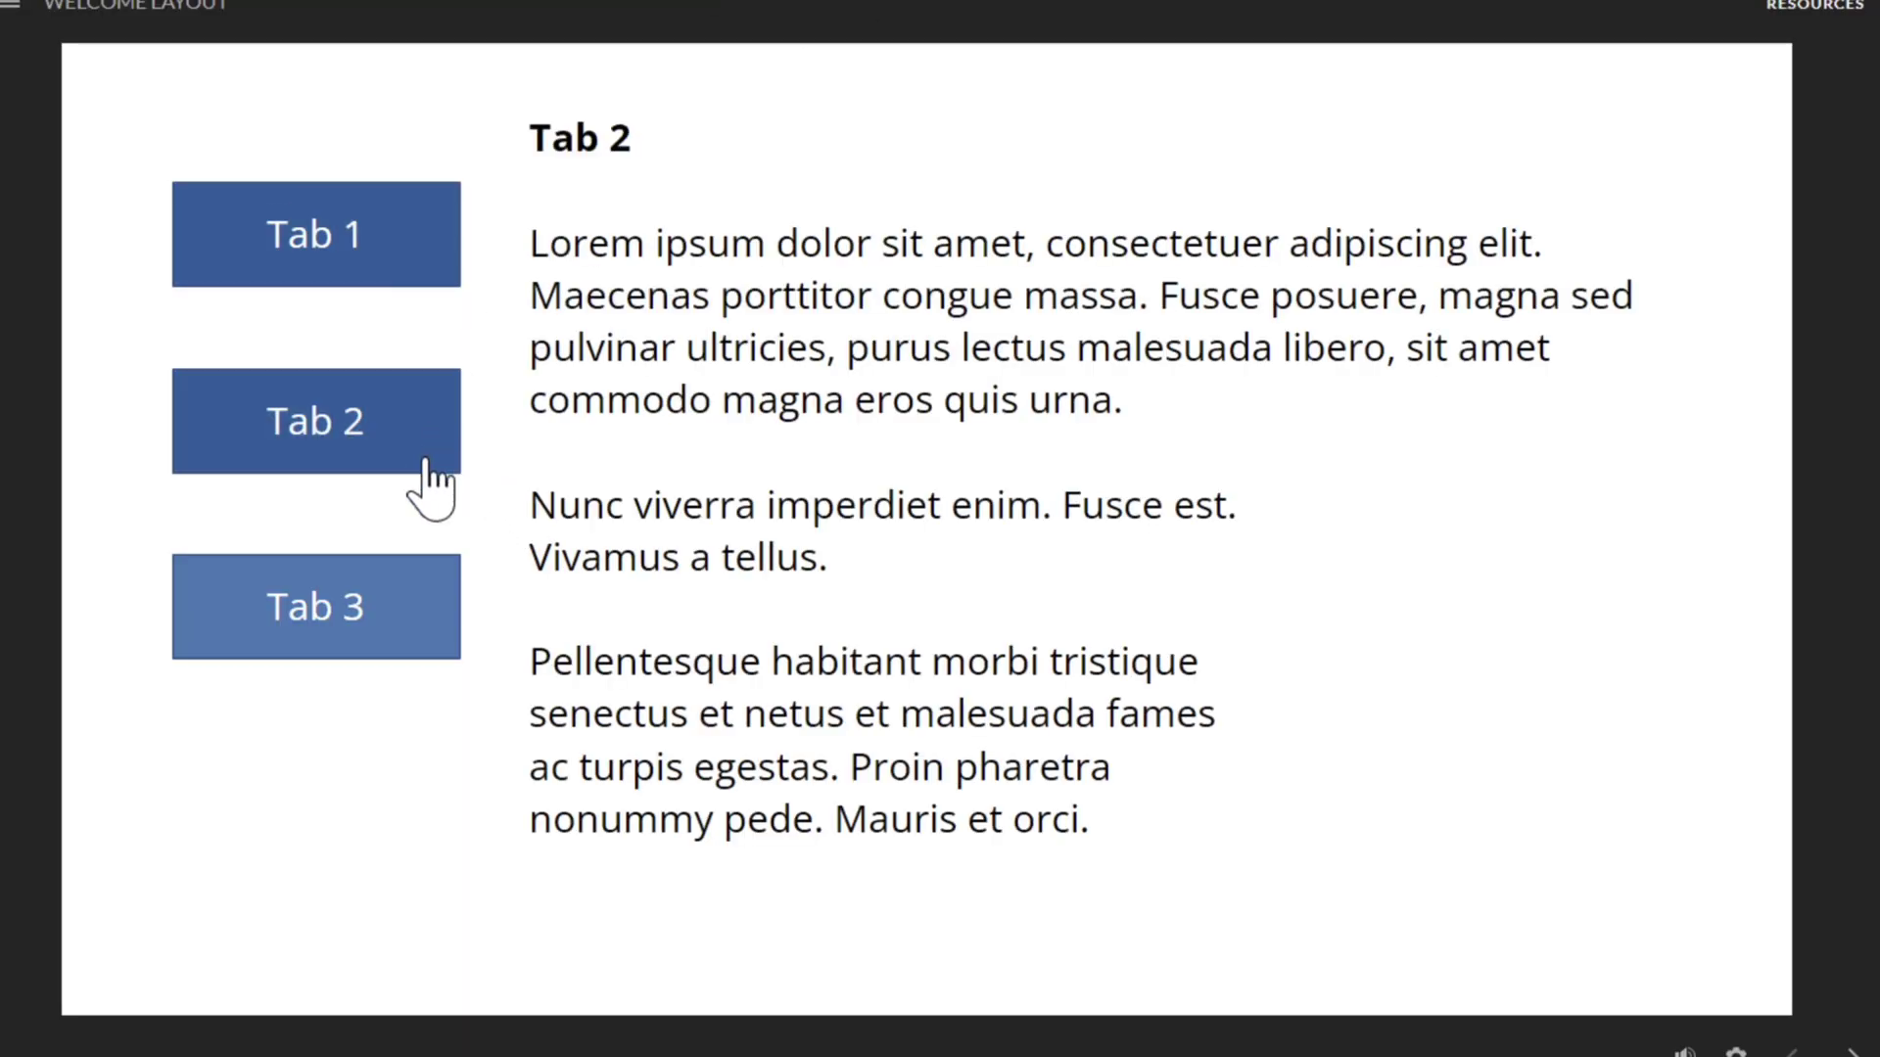
click(409, 586)
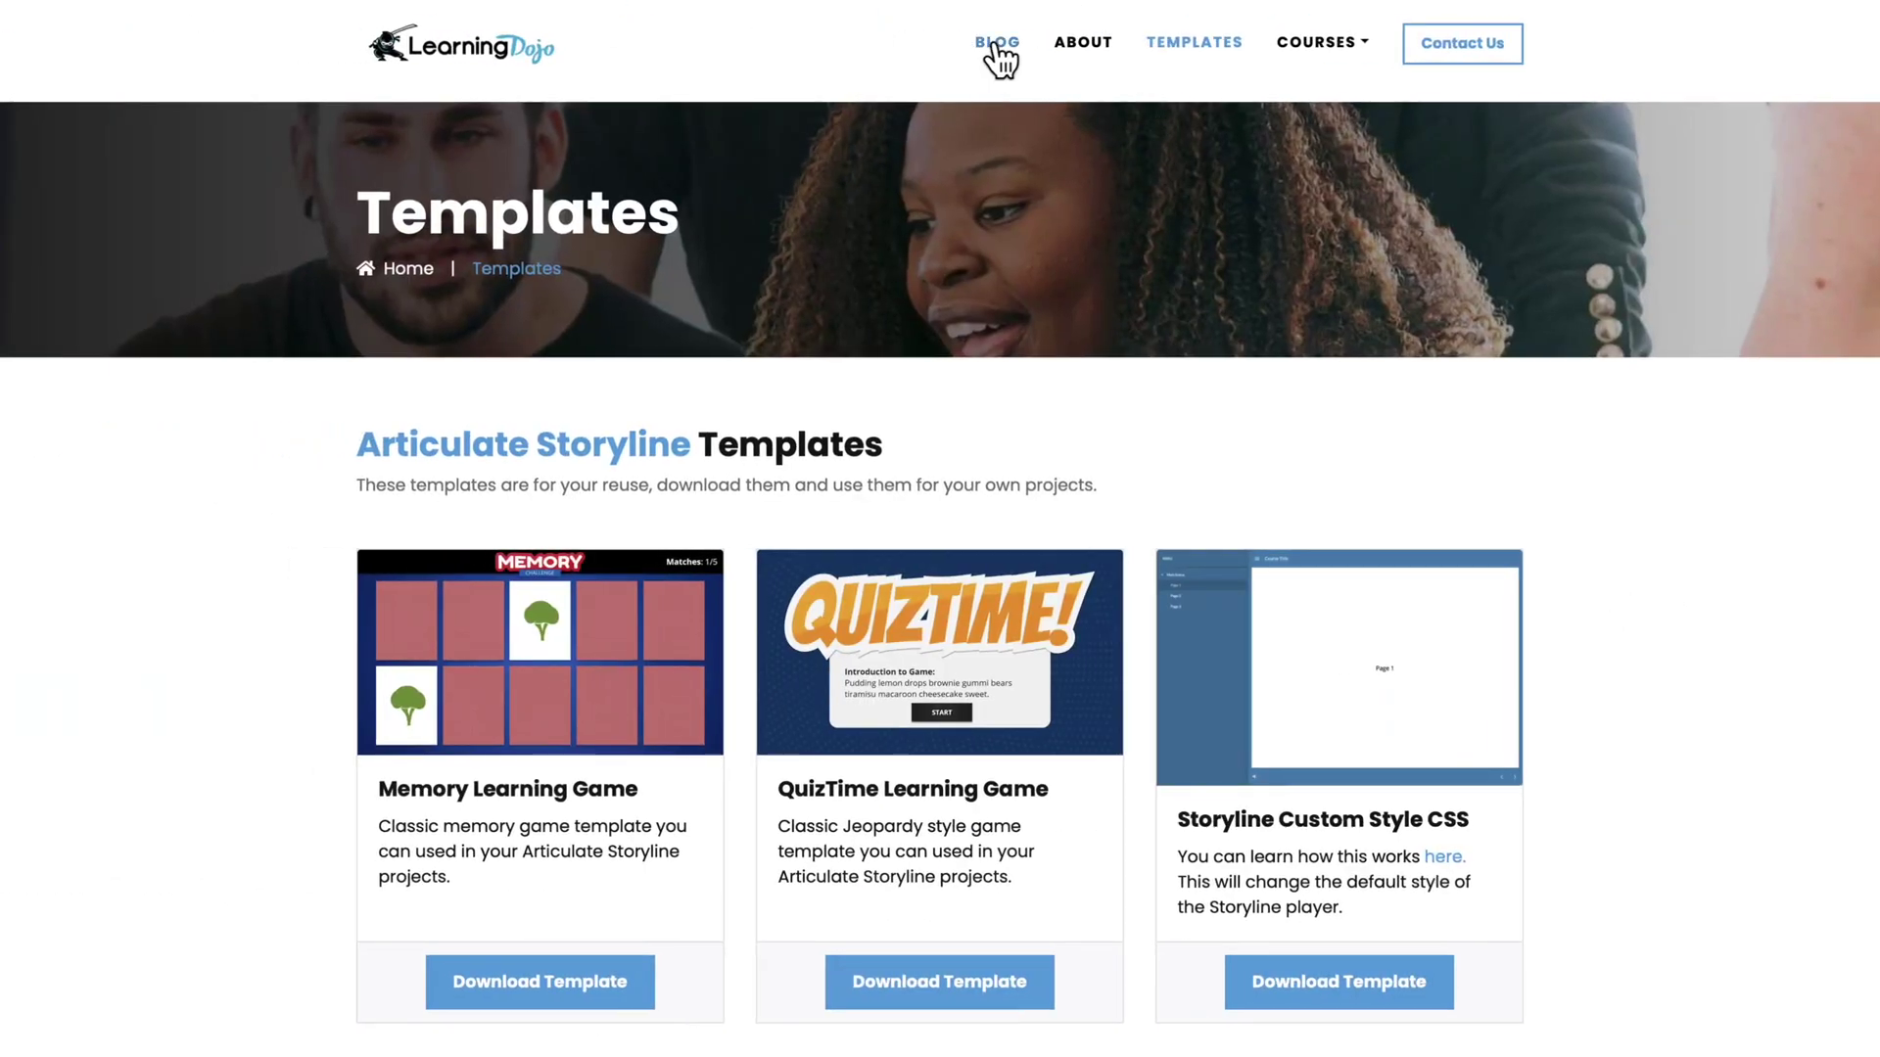
- Go to the Blog, back to Templates, and open the Courses dropdown
click(993, 43)
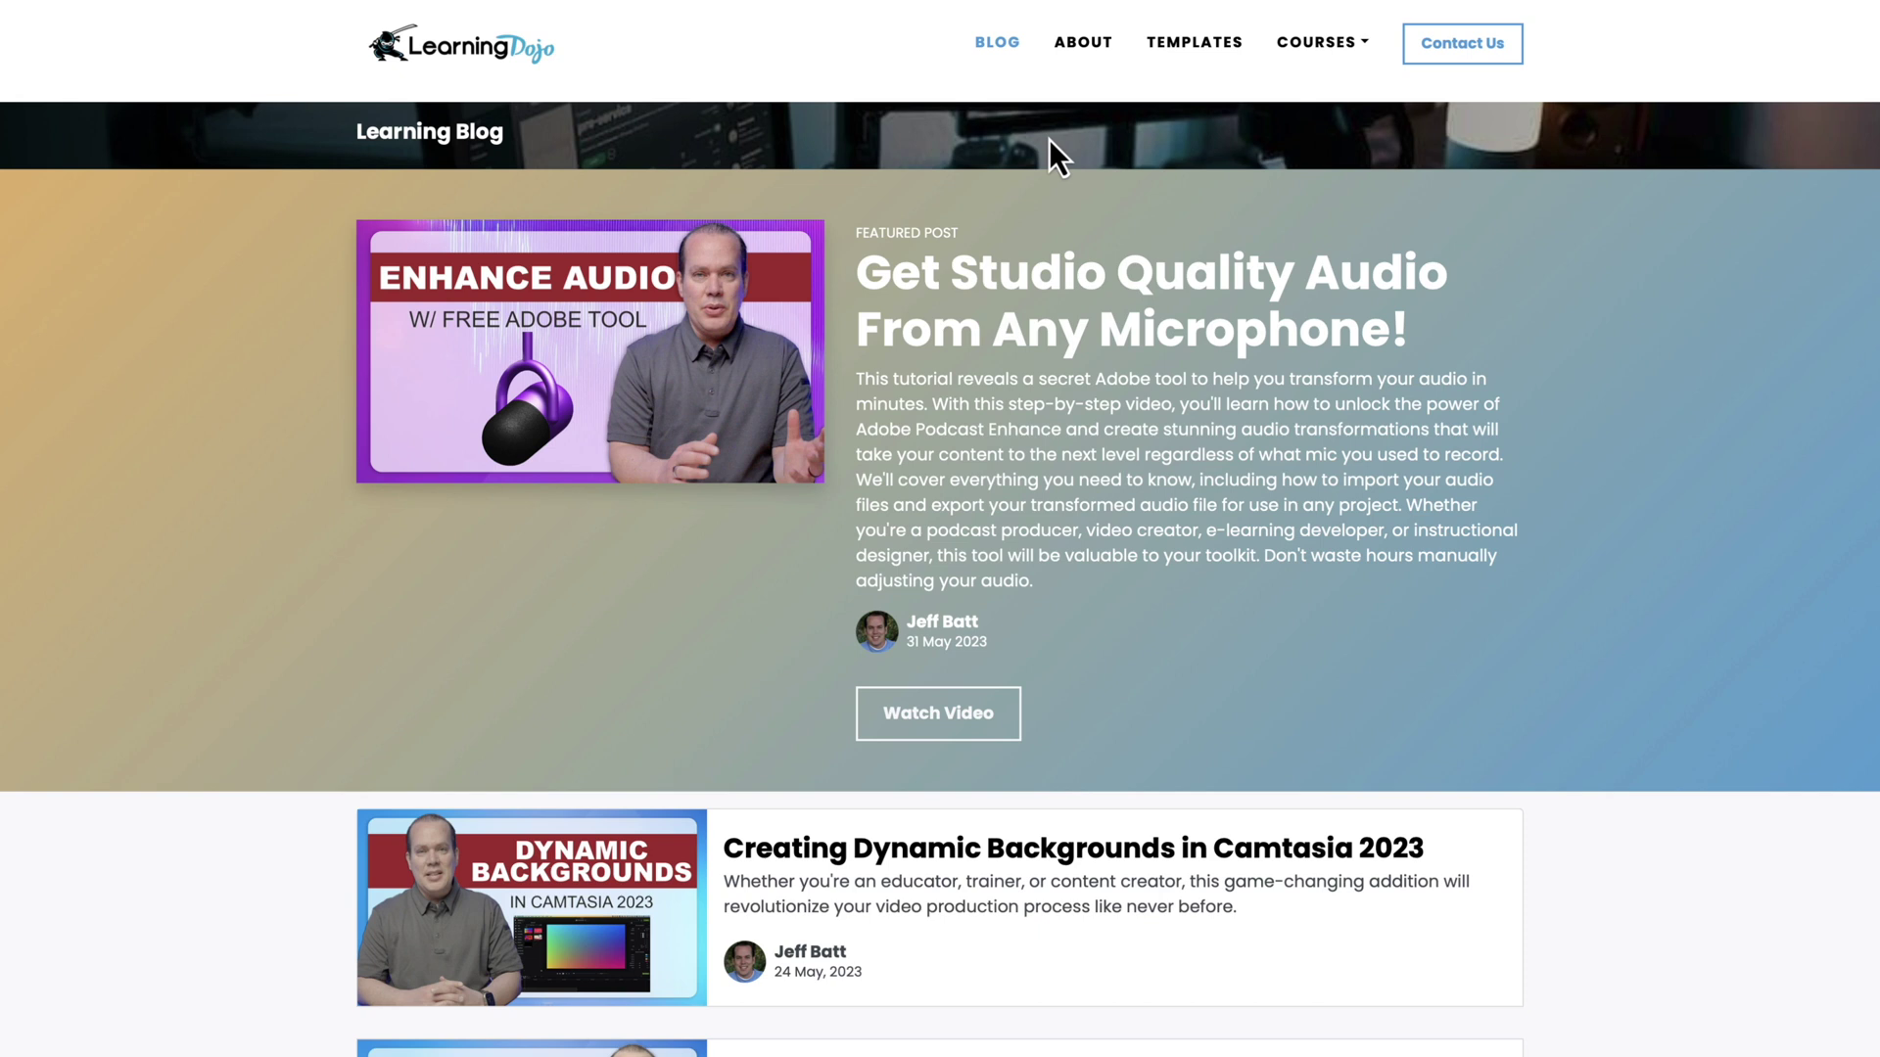
click(1221, 65)
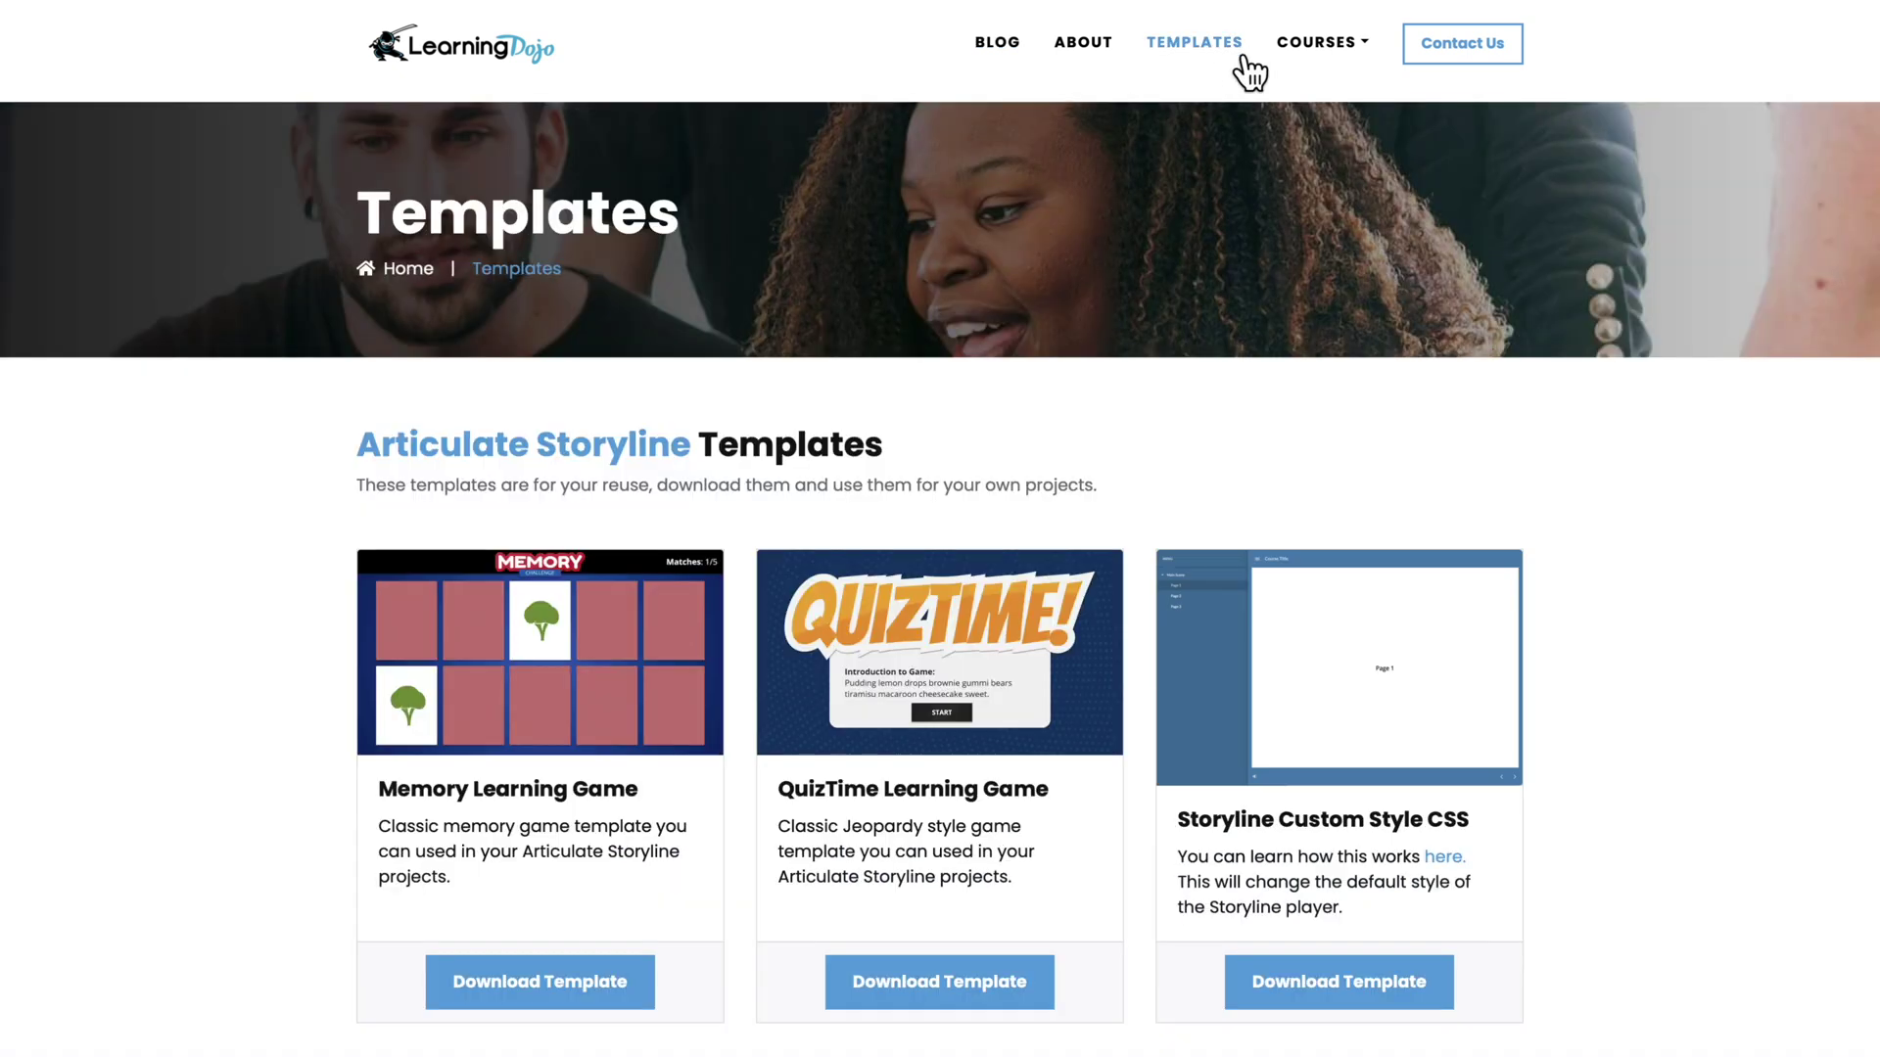
click(1336, 54)
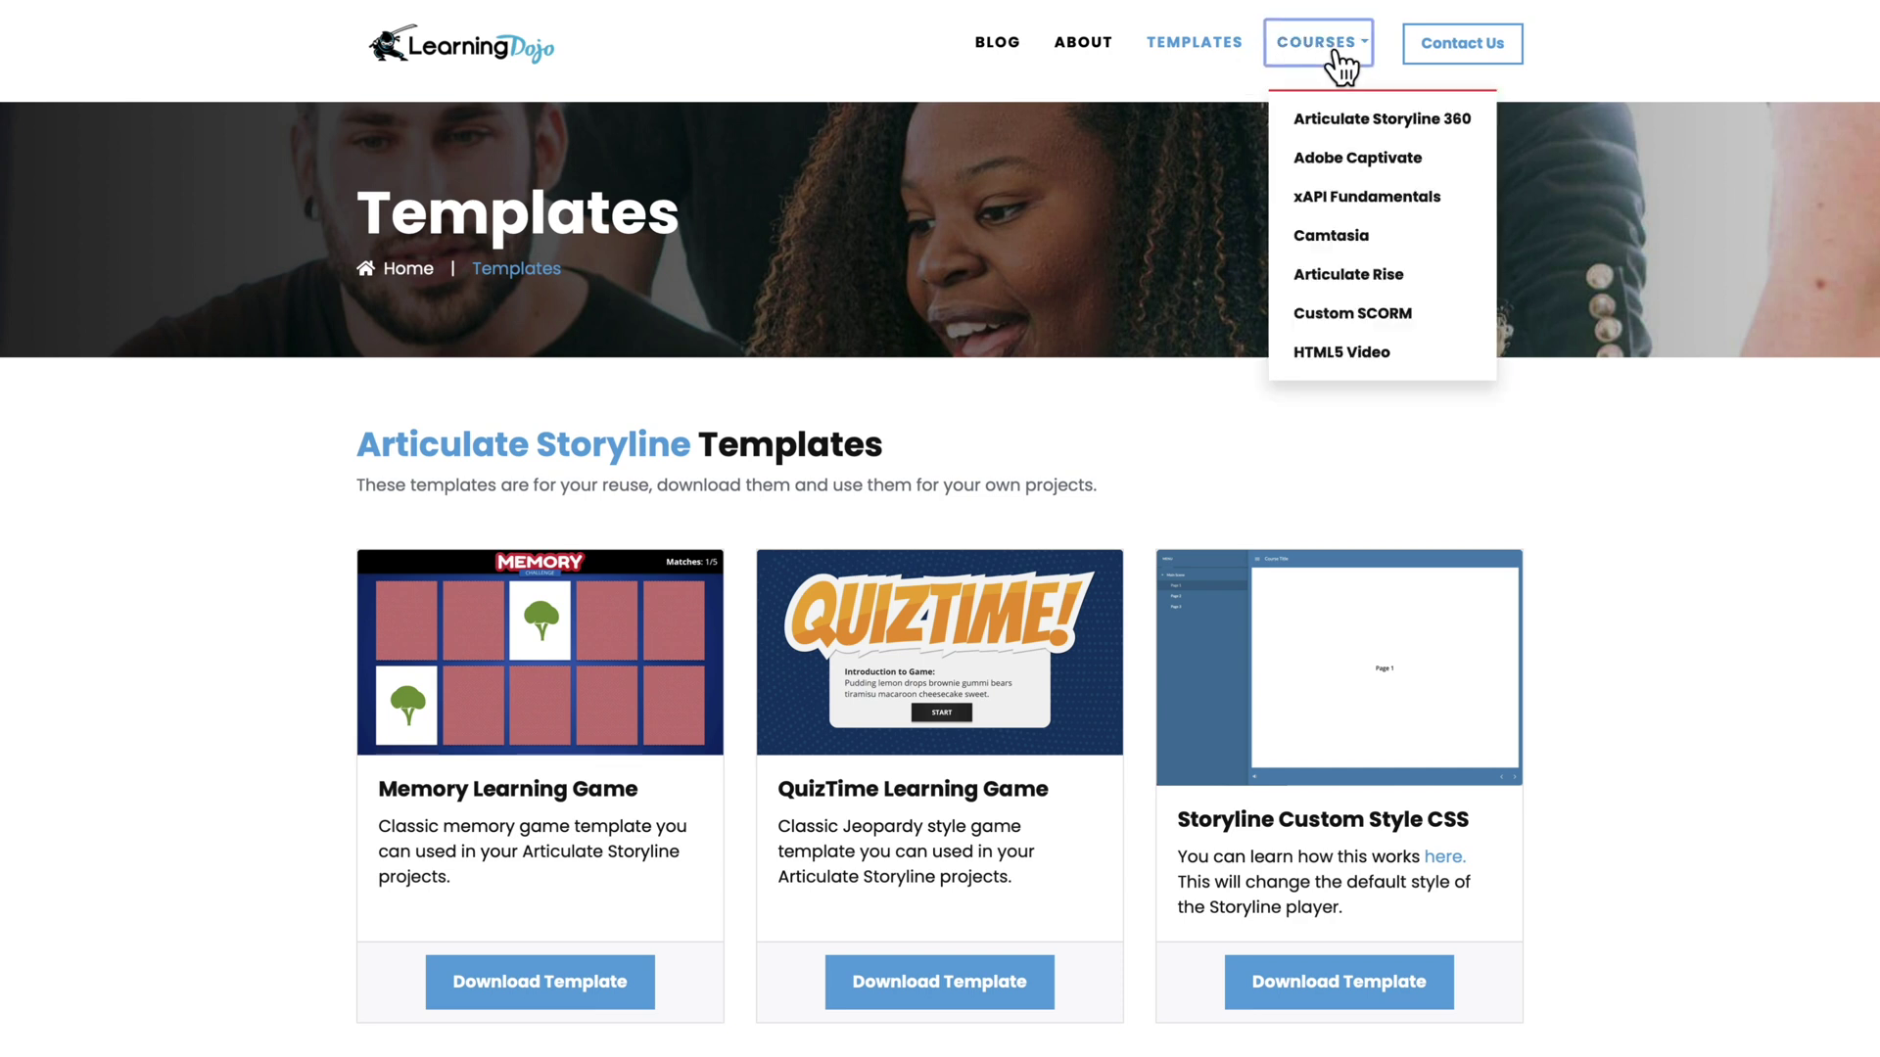